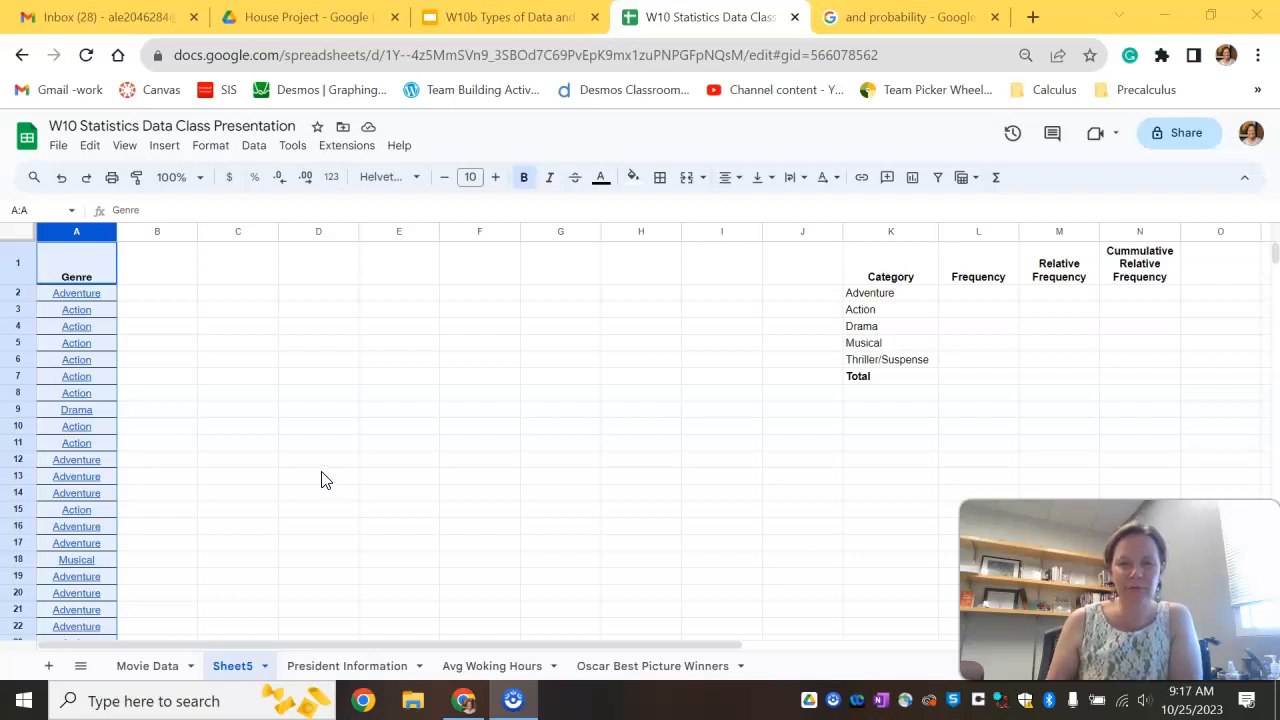
# Step: Compare the Genre column on Sheet5 with the Genre data in the Movie Data sheet
pyautogui.click(424, 497)
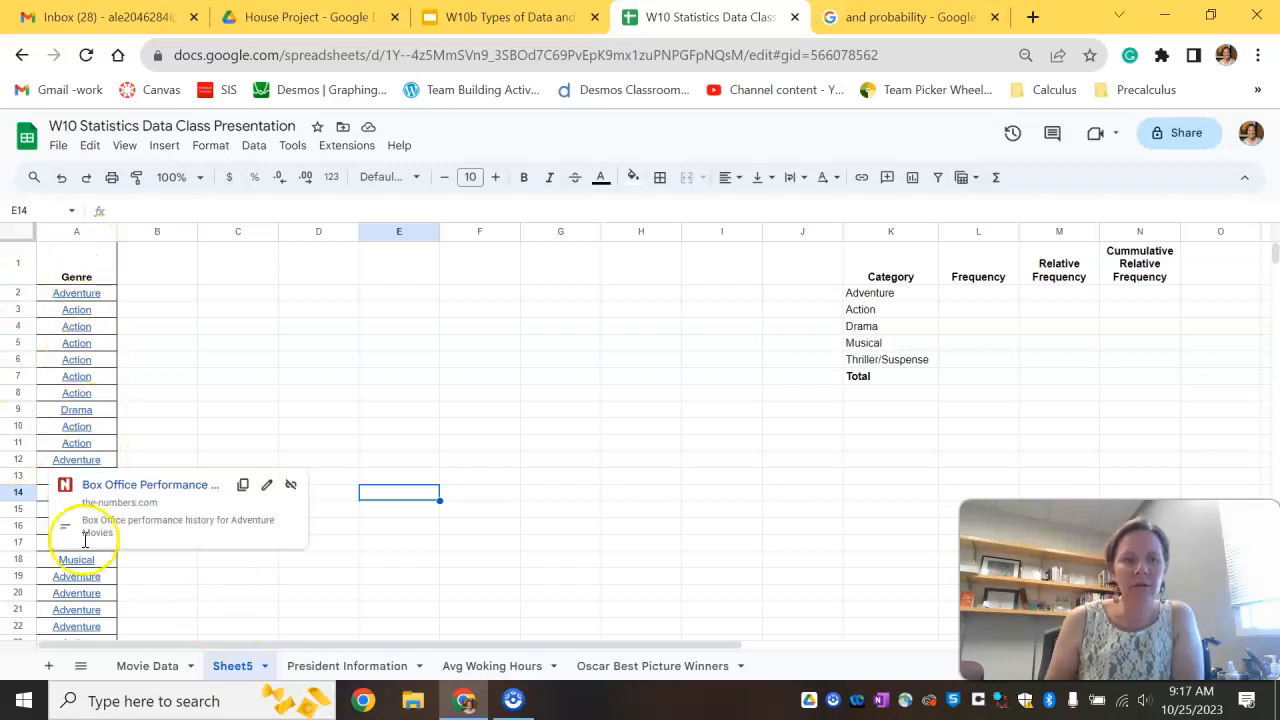
pyautogui.click(150, 666)
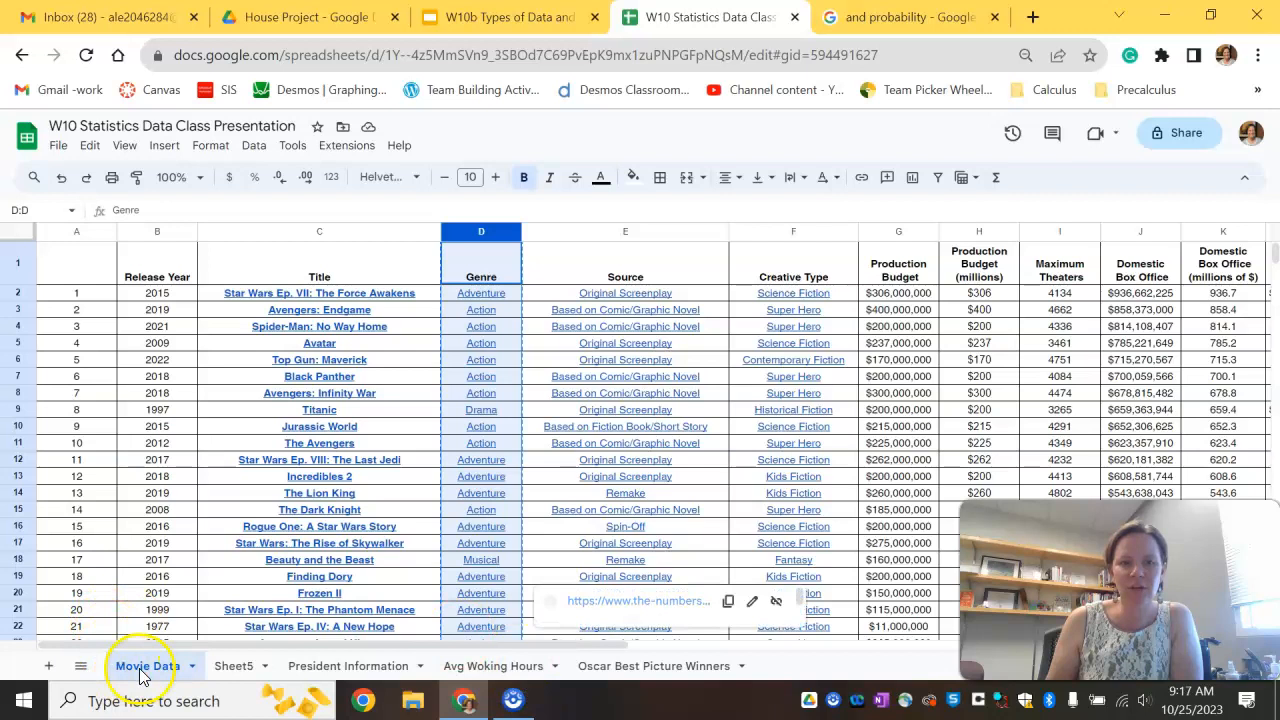
pyautogui.click(232, 666)
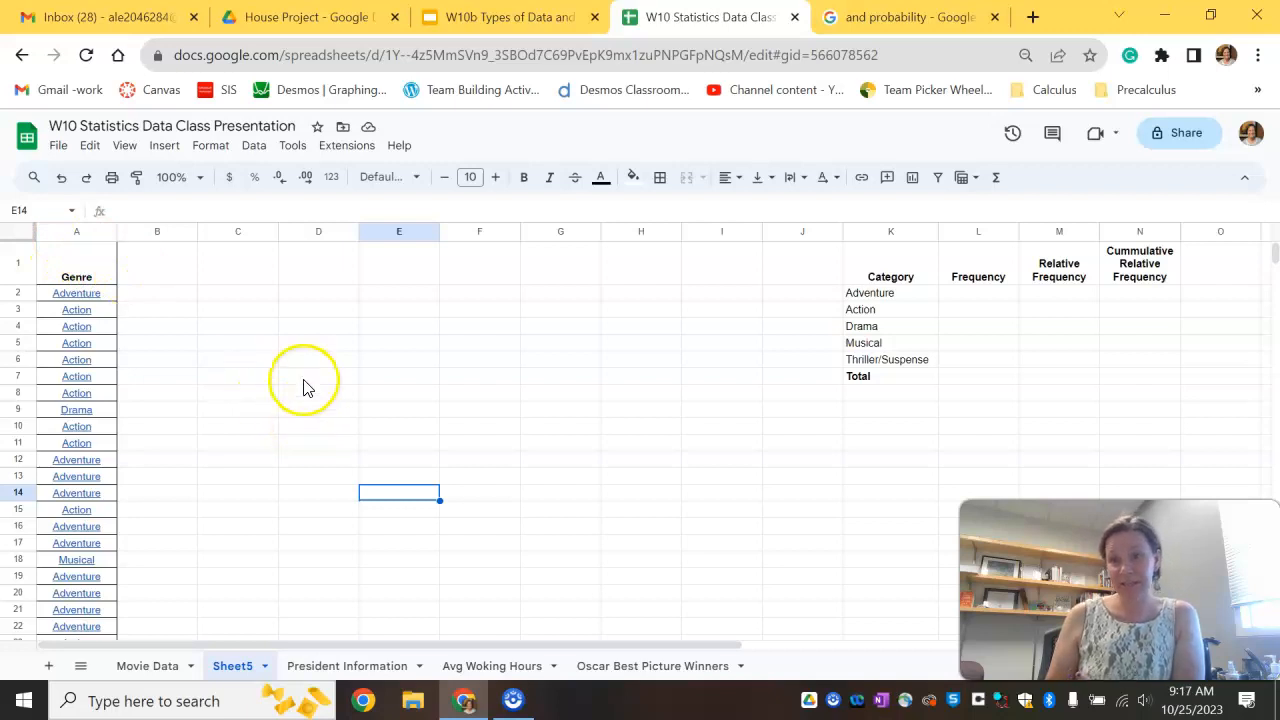
# Step: Select the Genre column and insert a chart from it
pyautogui.click(59, 232)
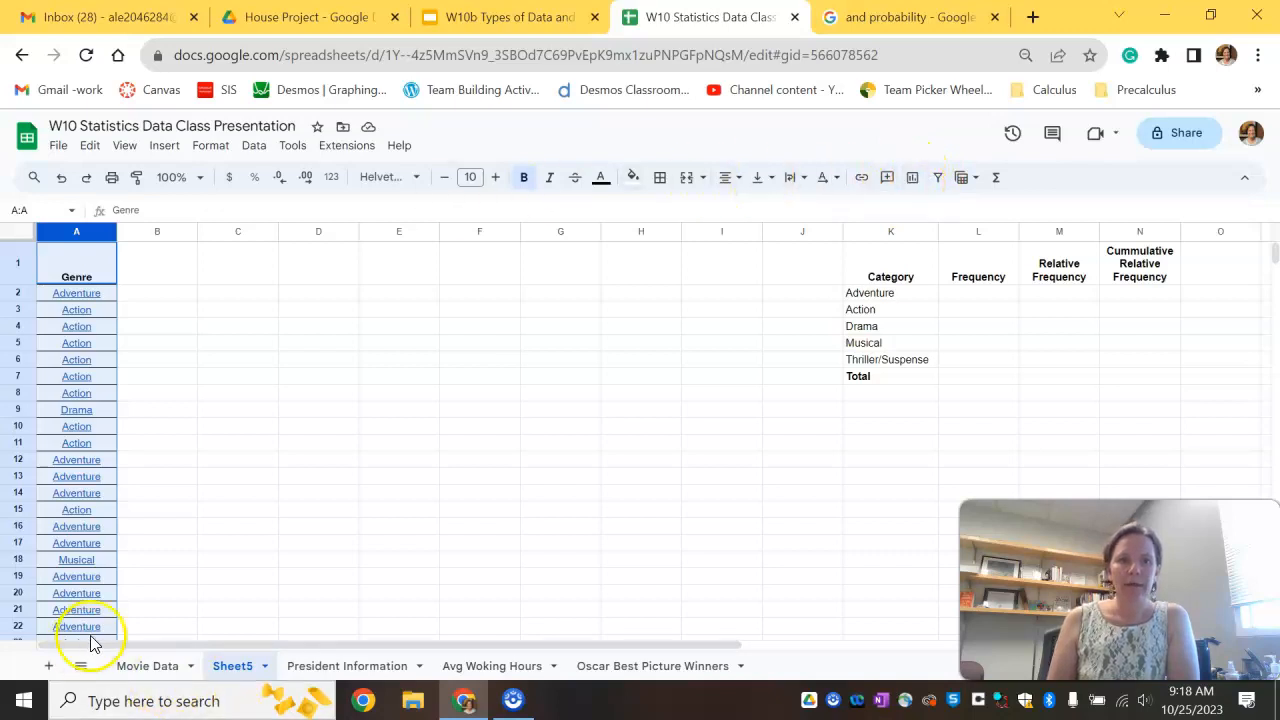
pyautogui.click(160, 147)
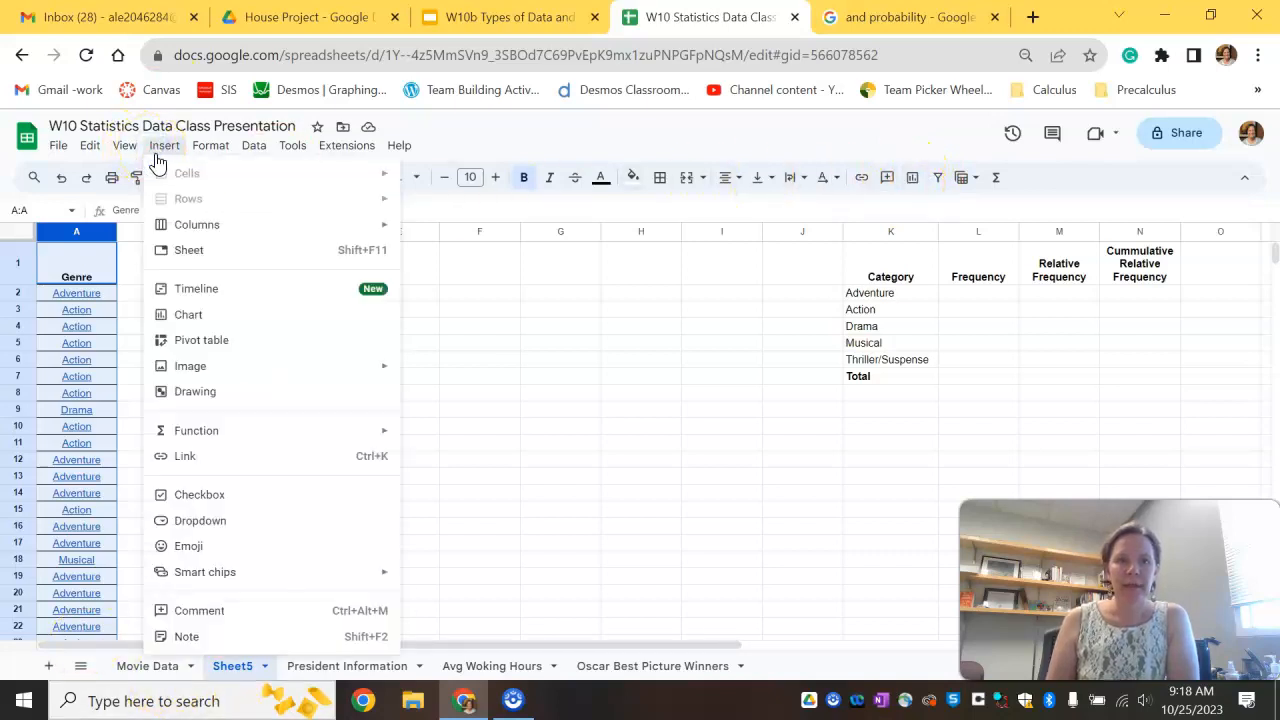
pyautogui.click(207, 318)
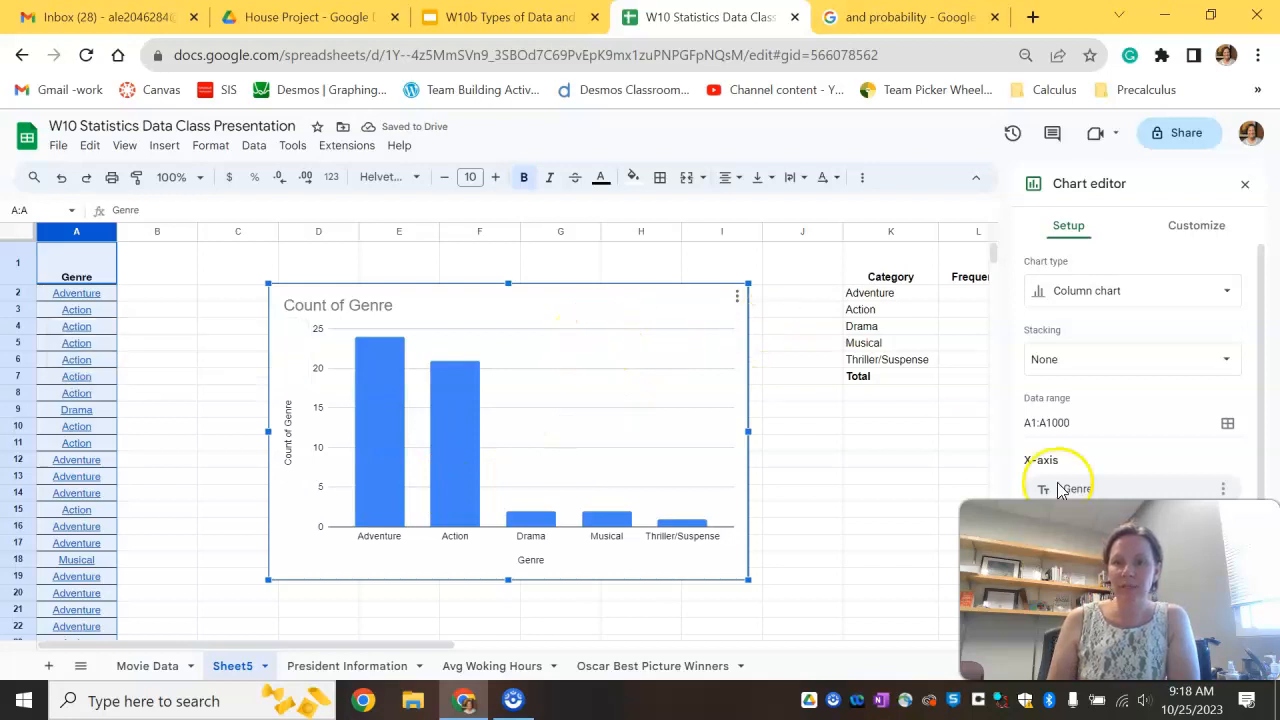
# Step: Move the chart toward the top left beside the Genre column and shrink it
pyautogui.moveTo(554, 297); pyautogui.dragTo(450, 271)
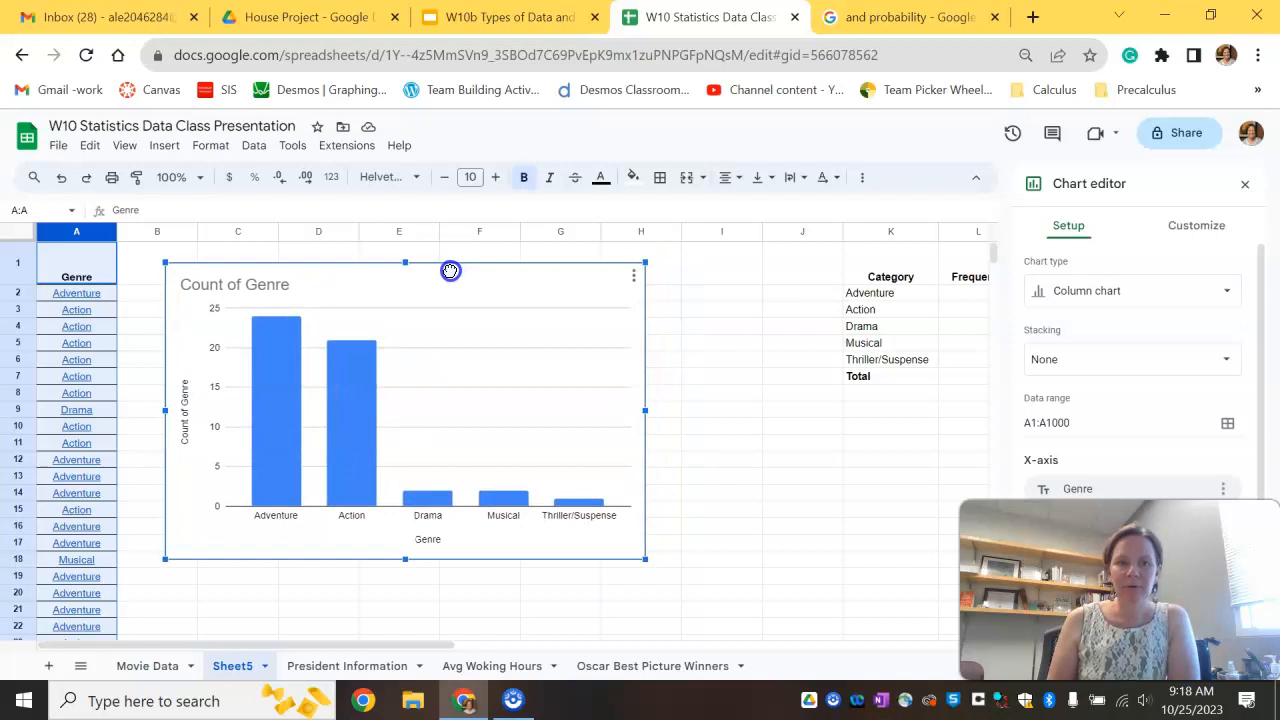
pyautogui.moveTo(647, 560); pyautogui.dragTo(566, 477)
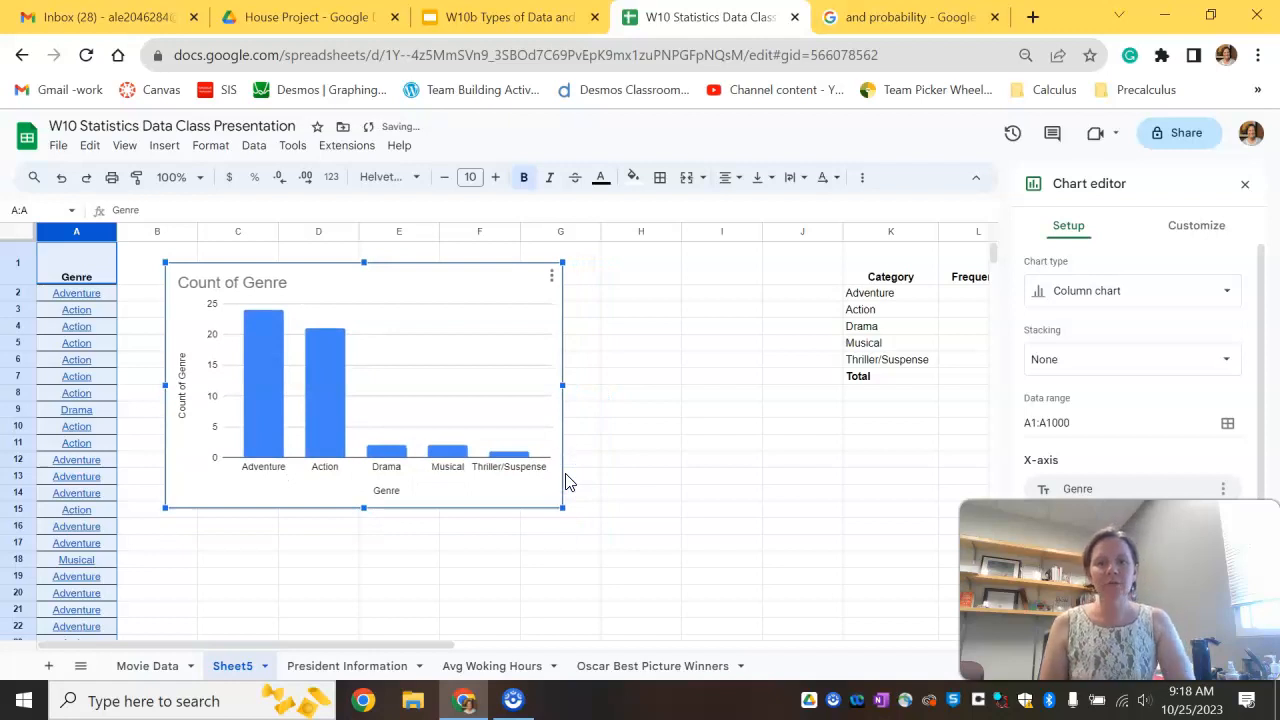
pyautogui.click(397, 414)
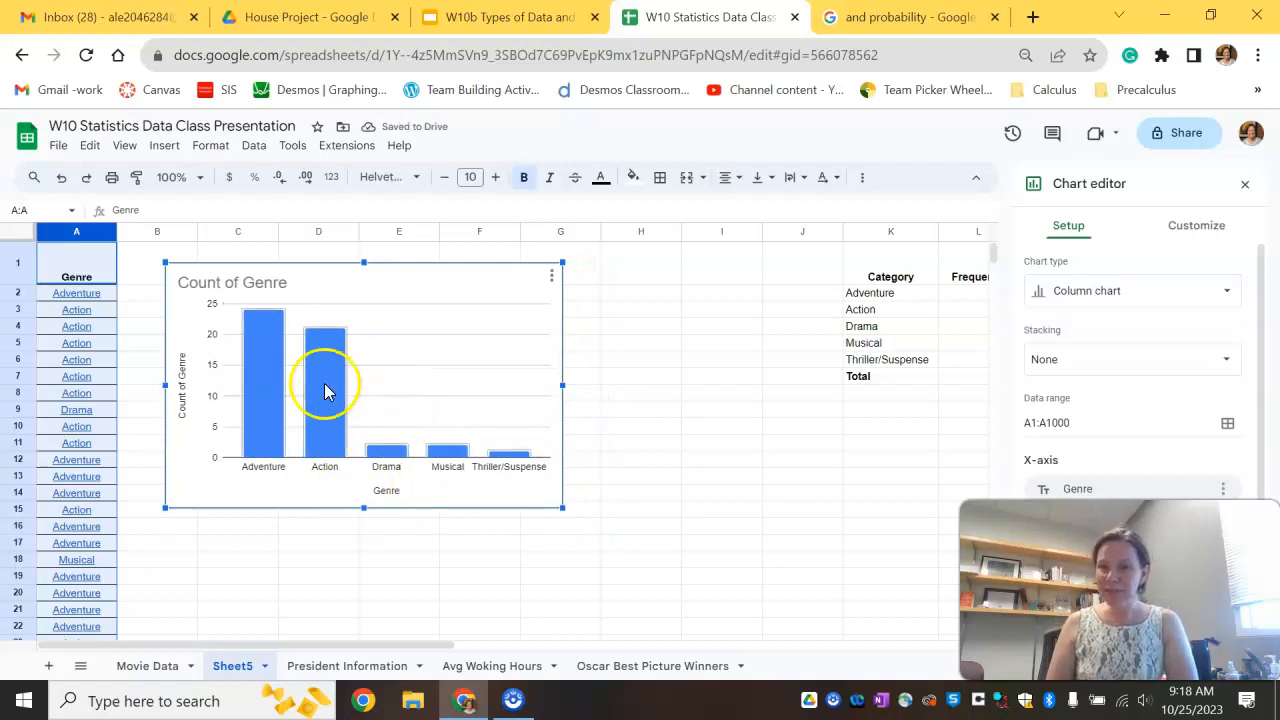
# Step: Set the chart title to Genres of Top Grossing Films
pyautogui.click(229, 277)
pyautogui.click(234, 280)
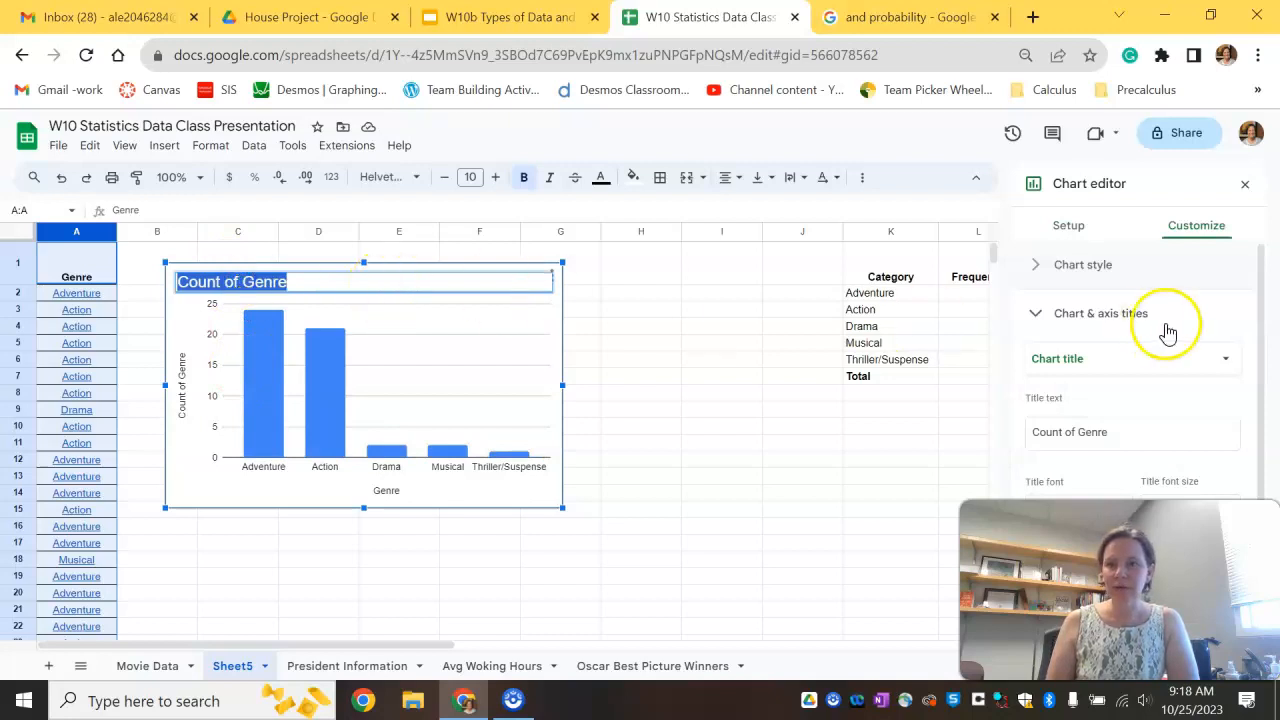
pyautogui.click(1030, 315)
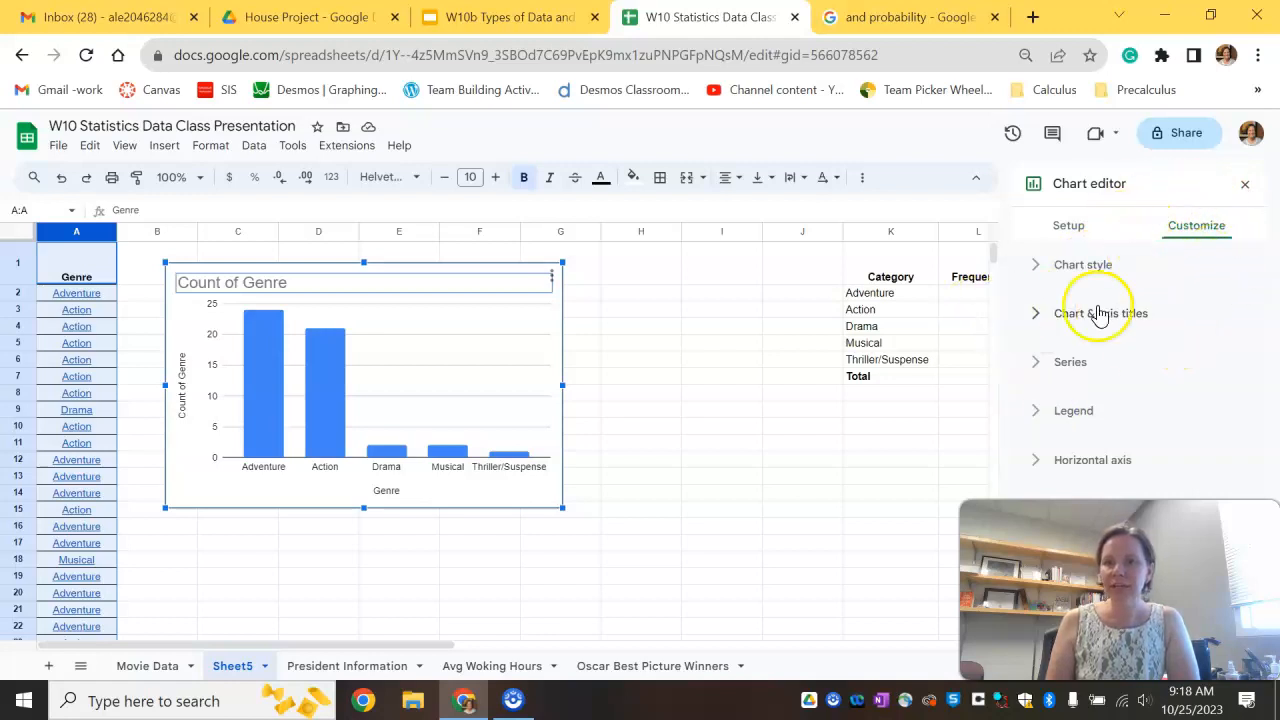
pyautogui.click(1046, 320)
pyautogui.click(1128, 362)
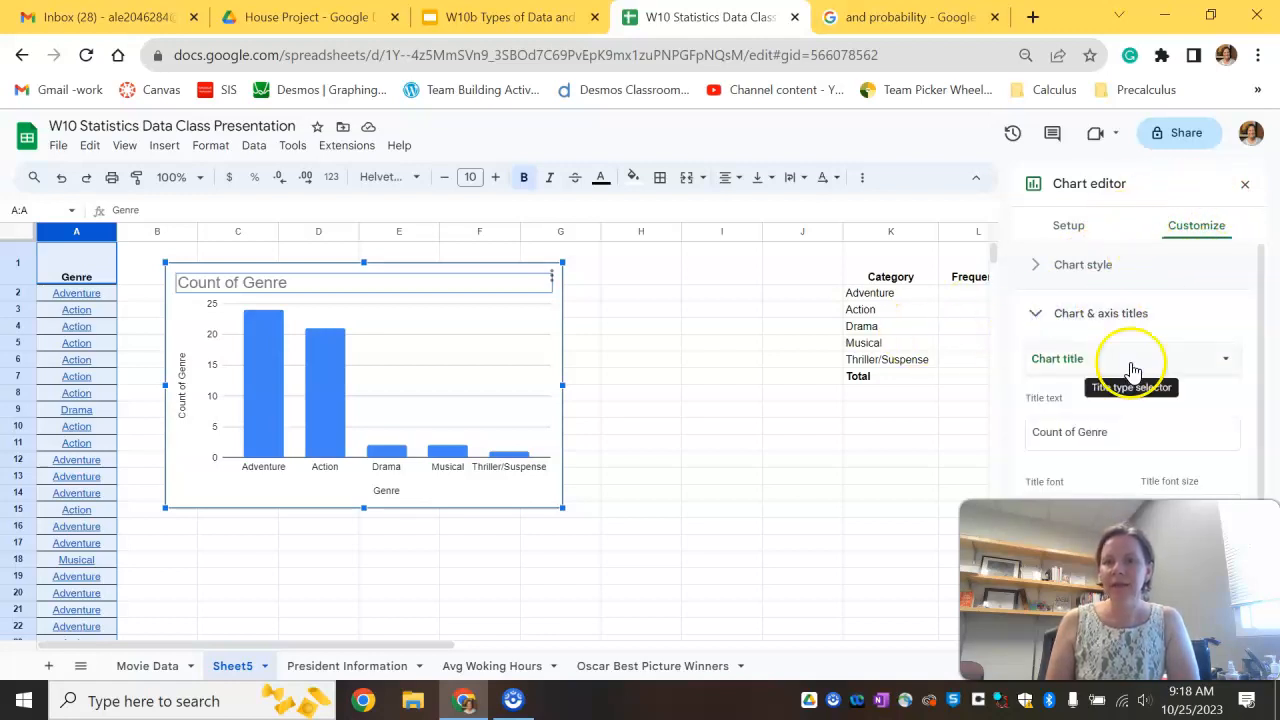
pyautogui.click(1128, 363)
pyautogui.click(1130, 432)
pyautogui.moveTo(1130, 432); pyautogui.dragTo(923, 437)
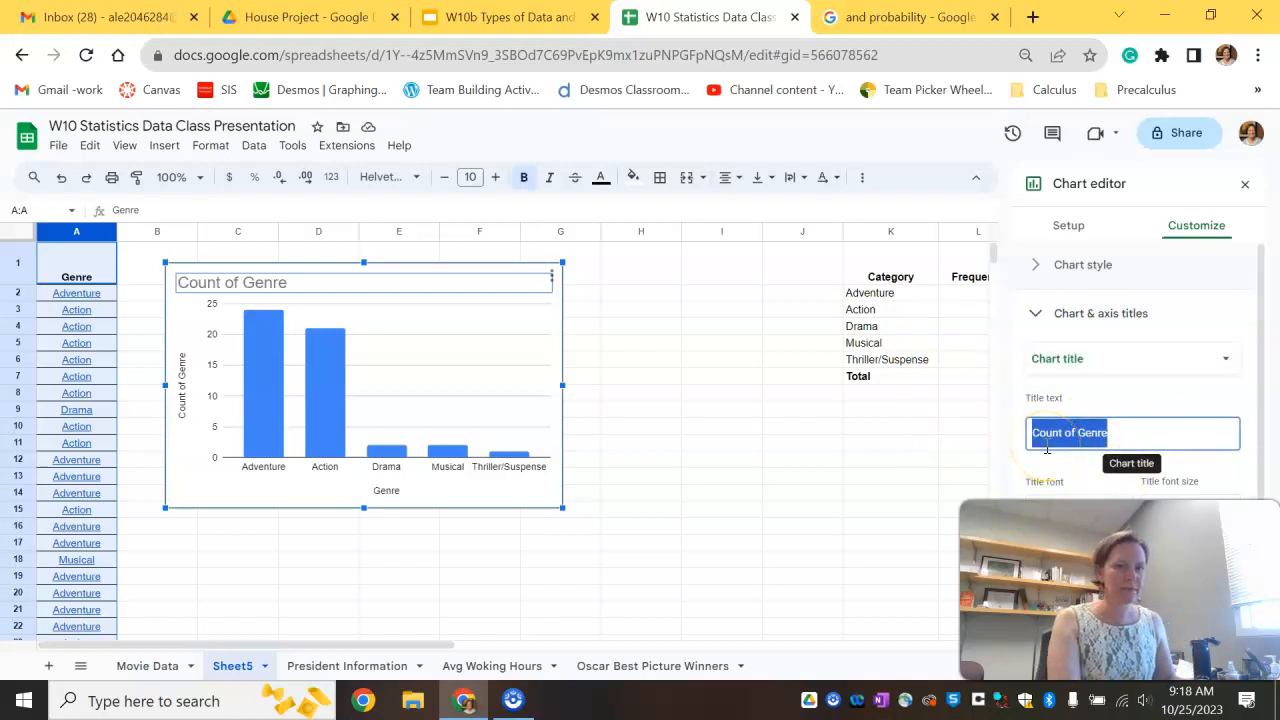
pyautogui.press('BackSpace')
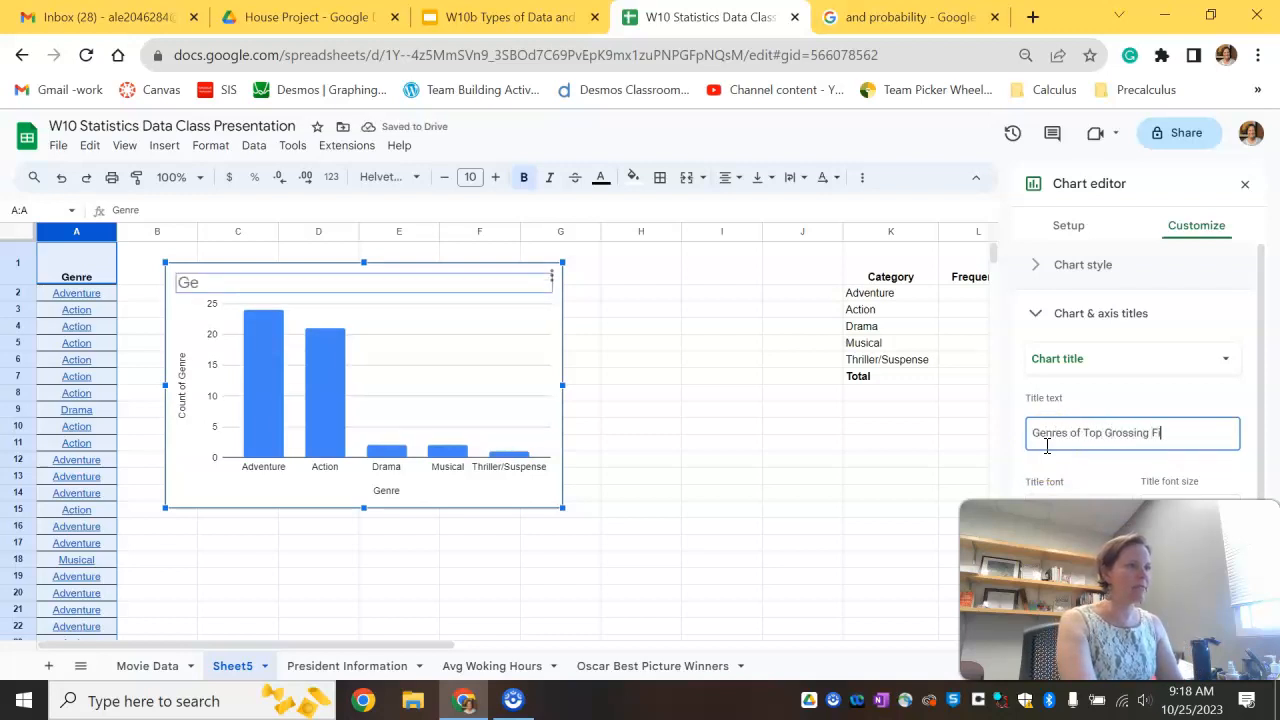
pyautogui.click(1084, 479)
pyautogui.click(1082, 438)
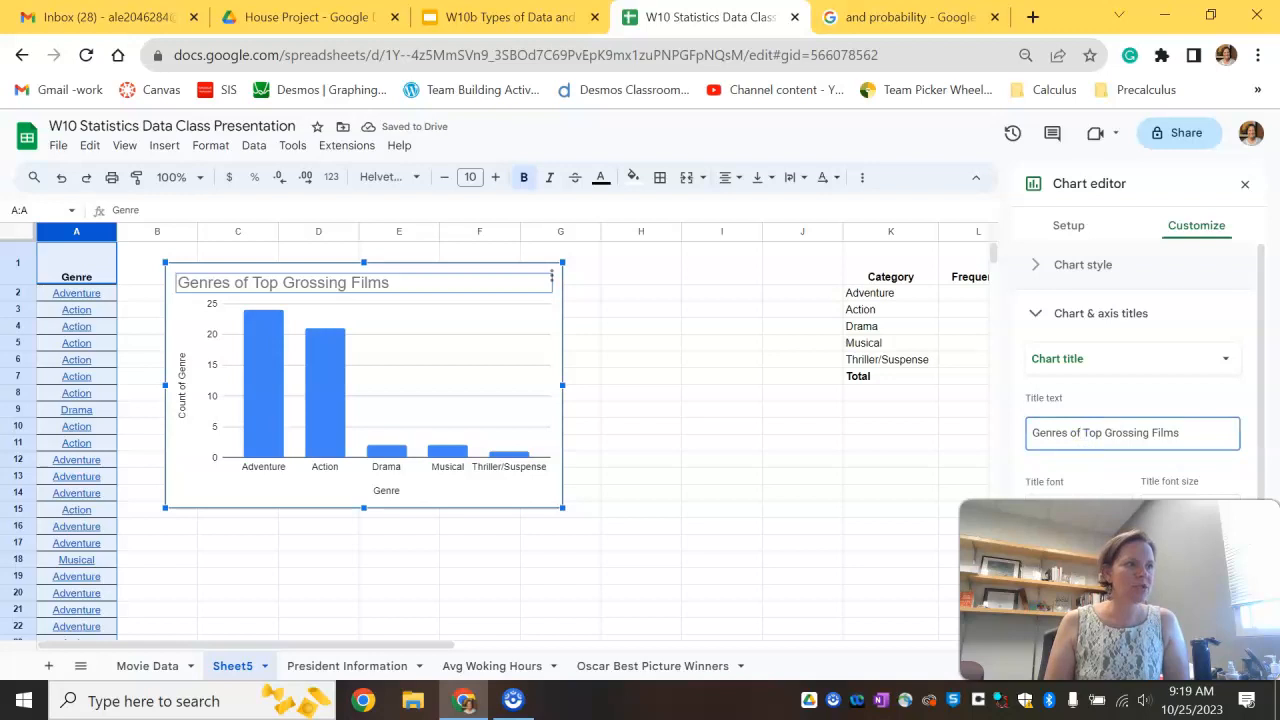
# Step: Format the chart title as bold, centered and magenta
pyautogui.scroll(-3, 1058, 487)
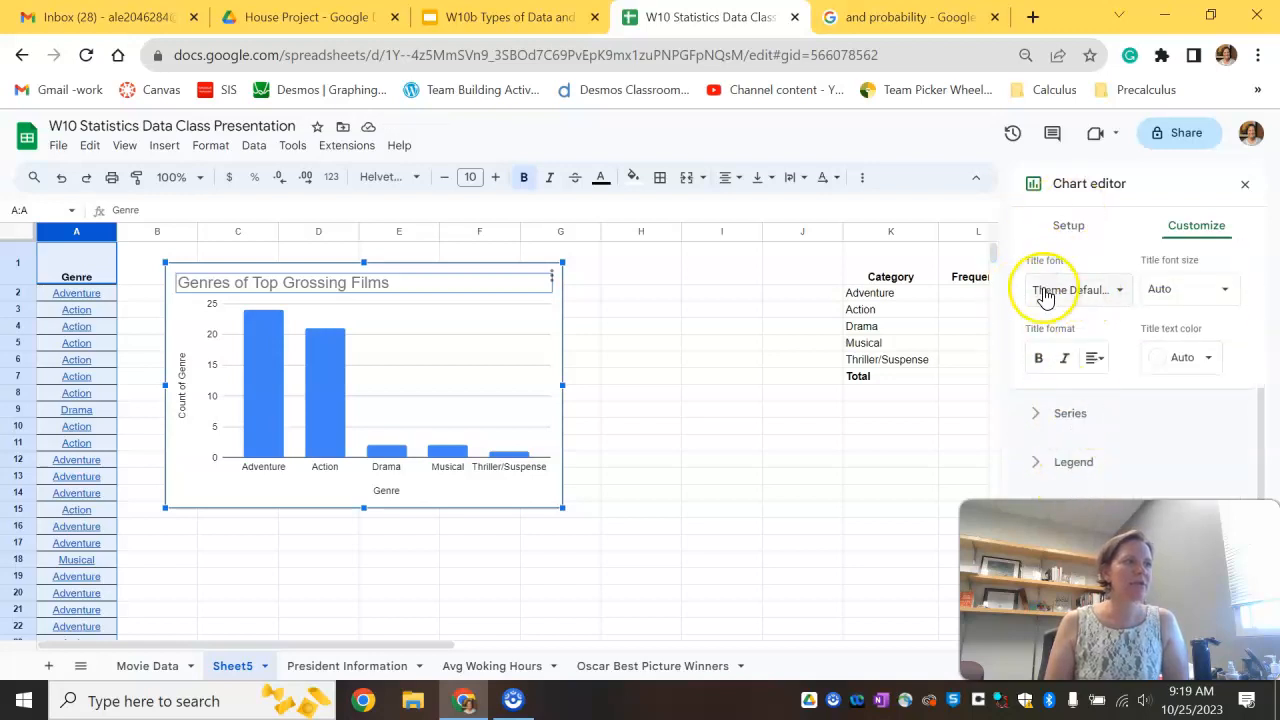
pyautogui.click(1037, 359)
pyautogui.click(1150, 300)
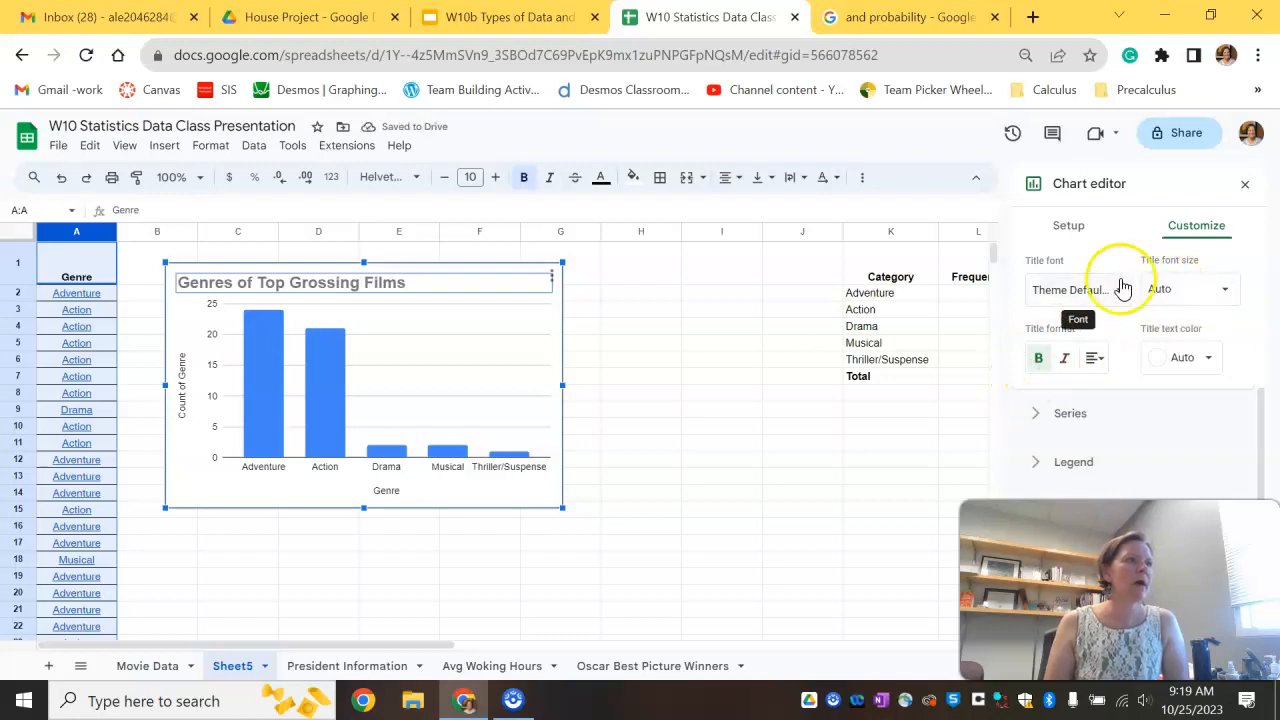
pyautogui.click(1093, 358)
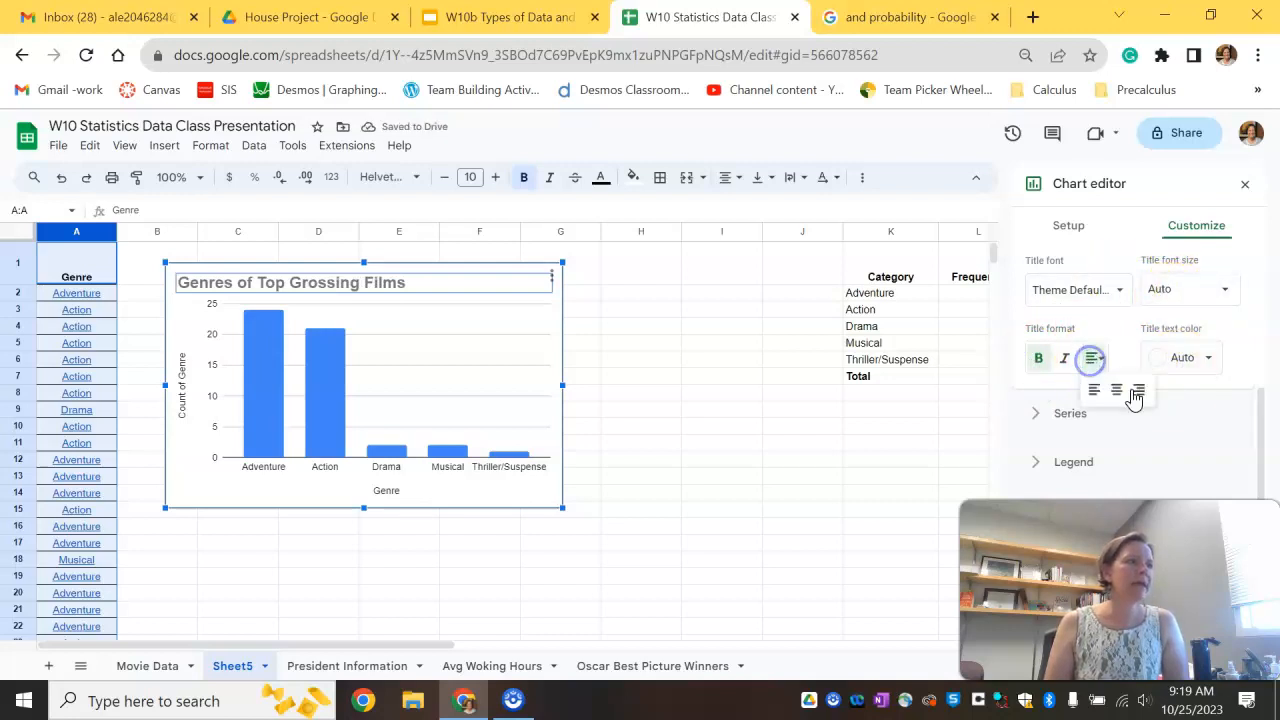
pyautogui.click(1117, 391)
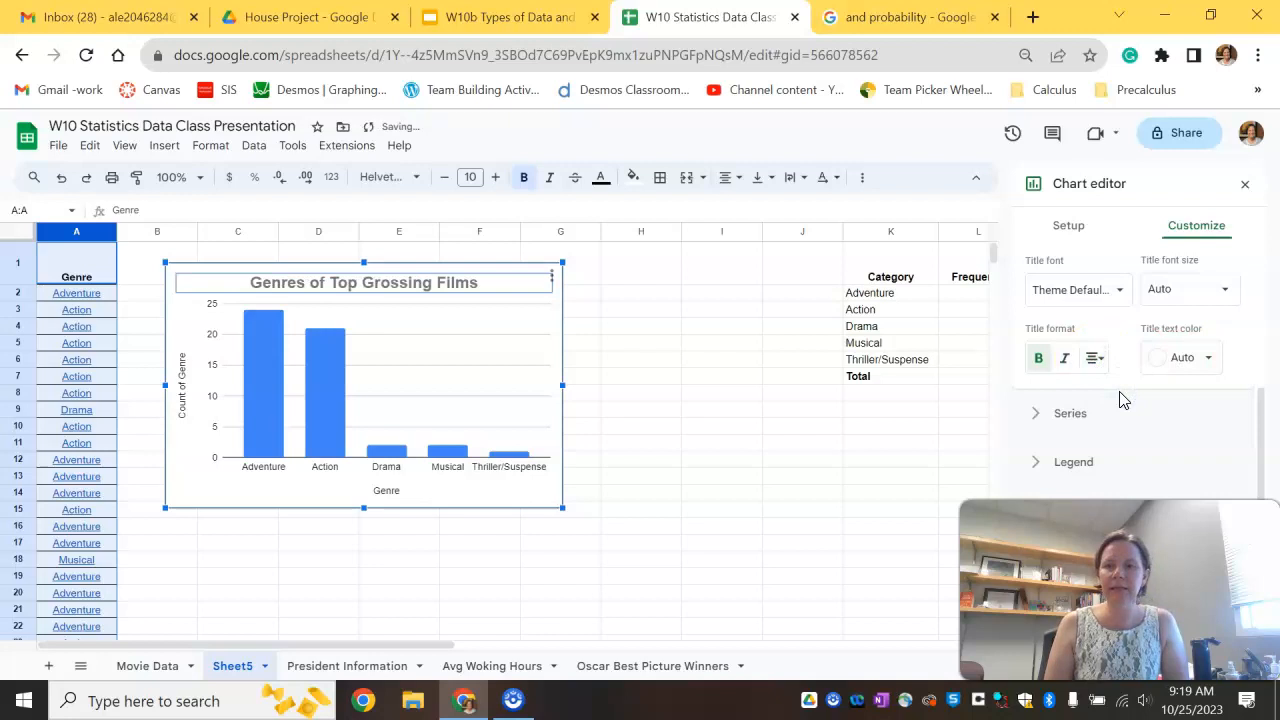
pyautogui.click(1181, 357)
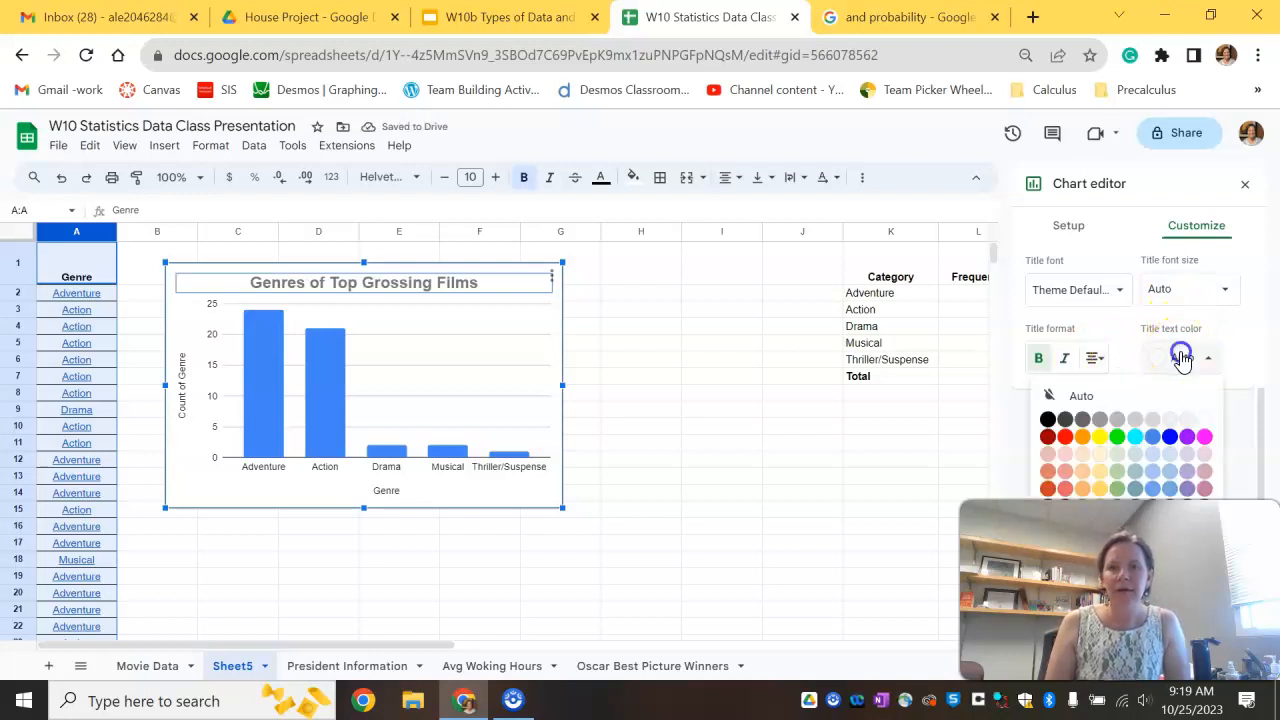
pyautogui.click(1204, 436)
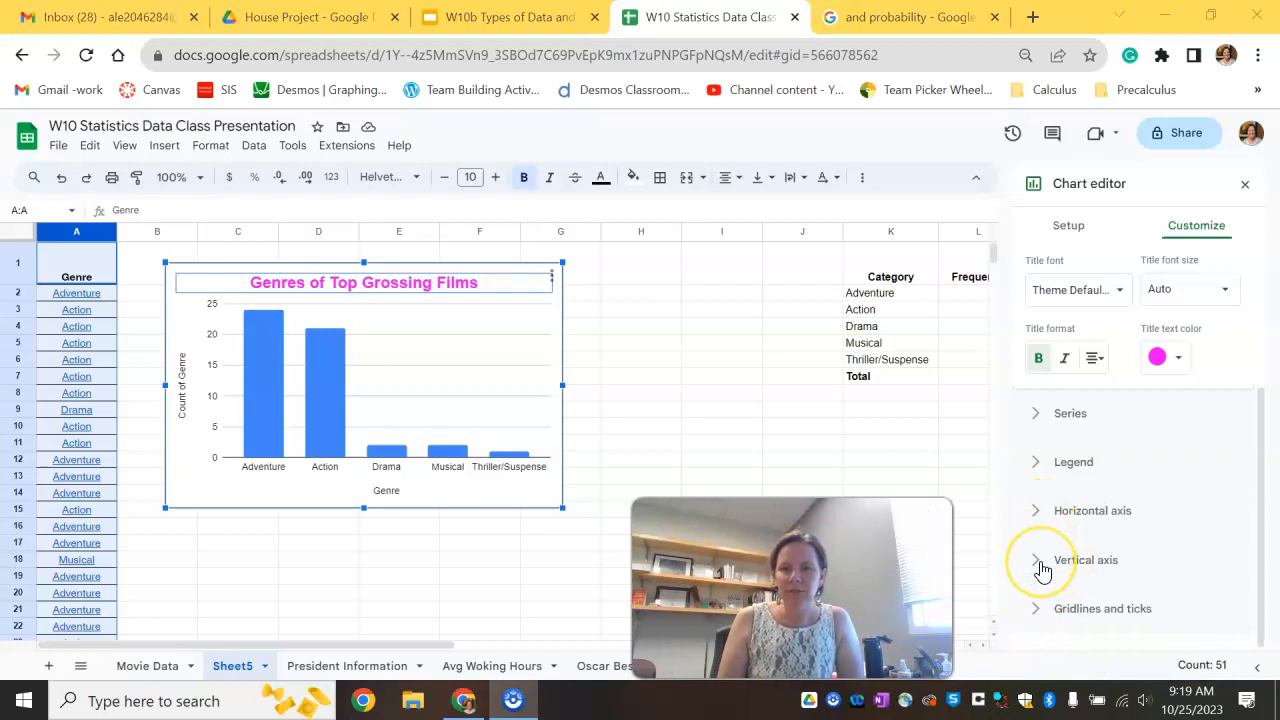
# Step: Turn on minor gridlines for the vertical axis with a minor step of 1
pyautogui.click(1036, 610)
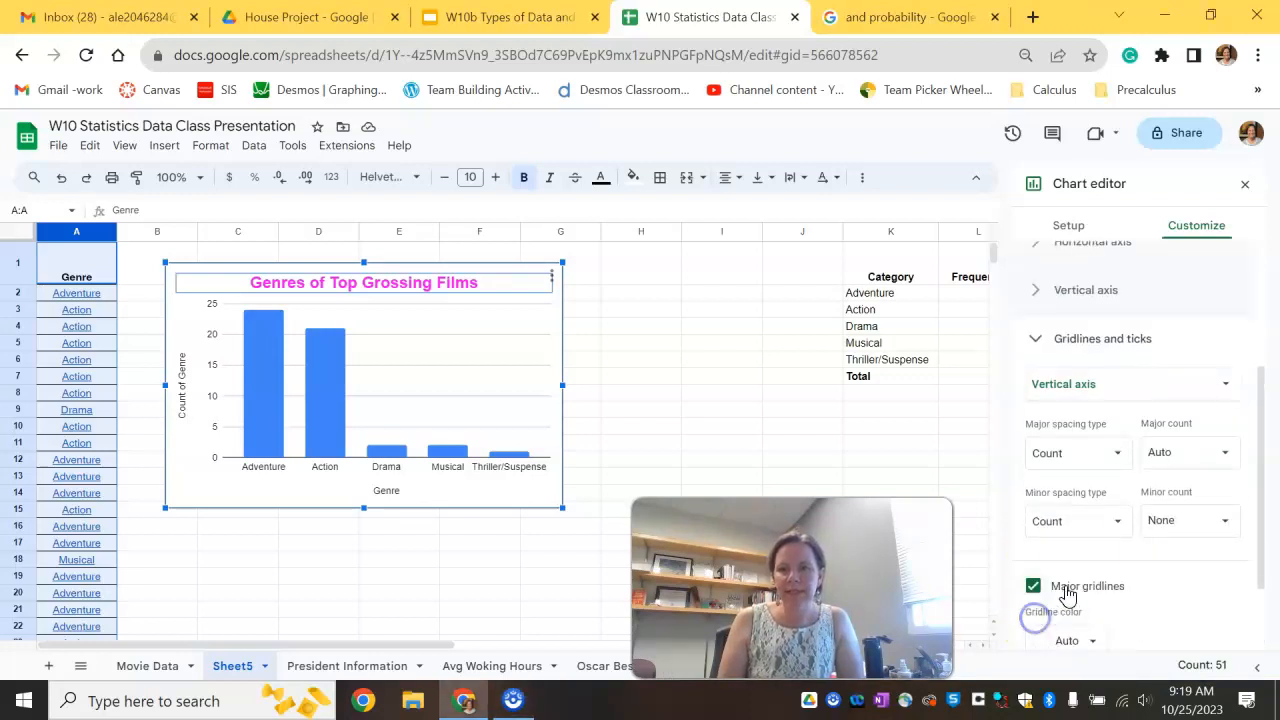
pyautogui.scroll(-1, 1073, 494)
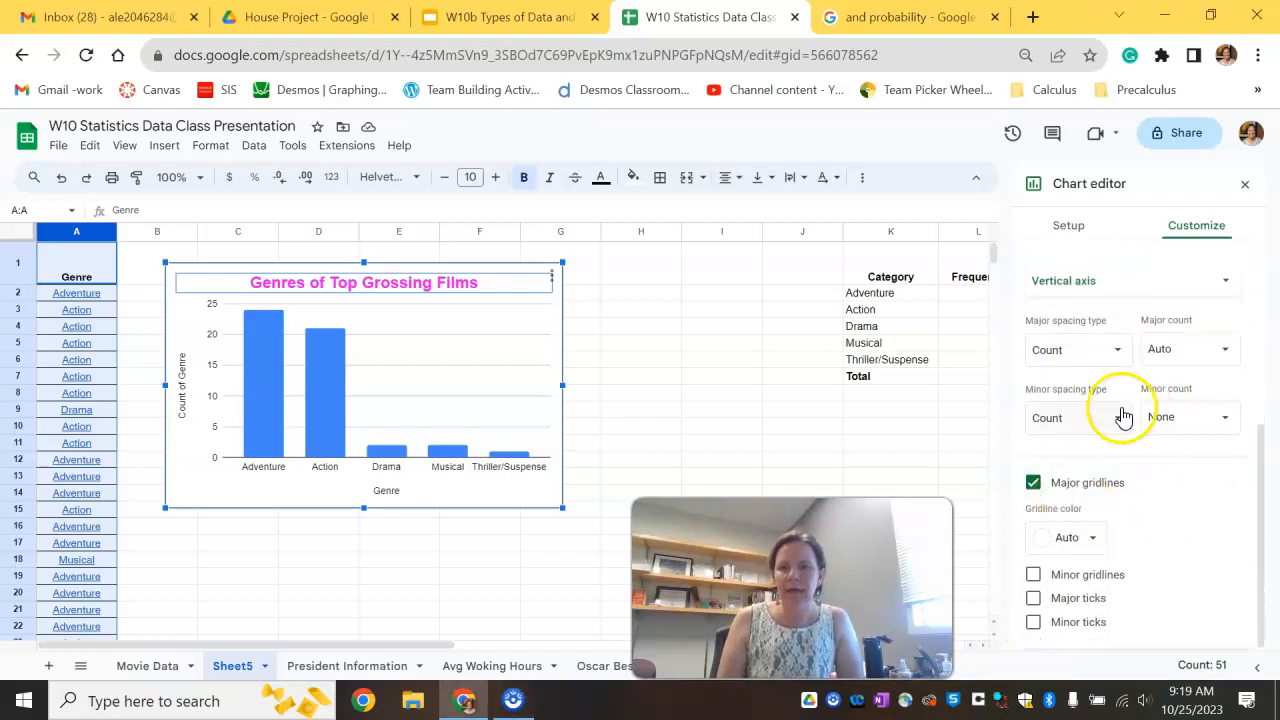
pyautogui.click(1033, 575)
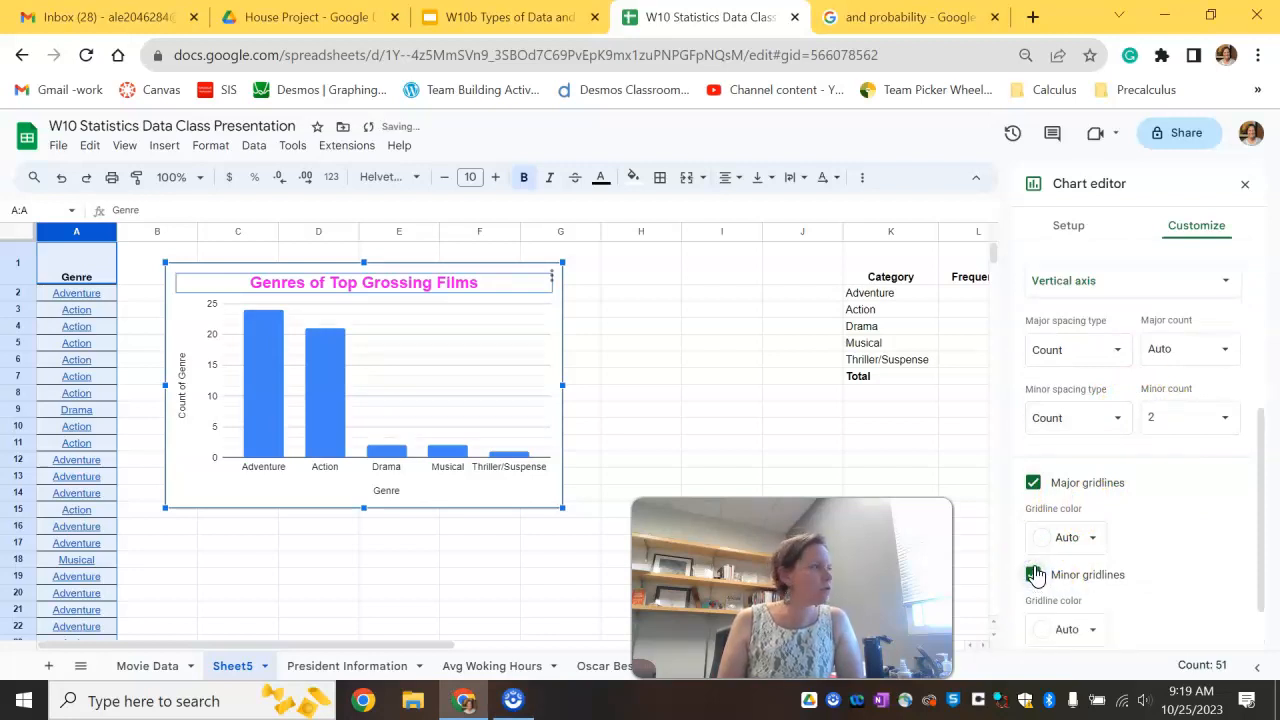
pyautogui.click(1066, 418)
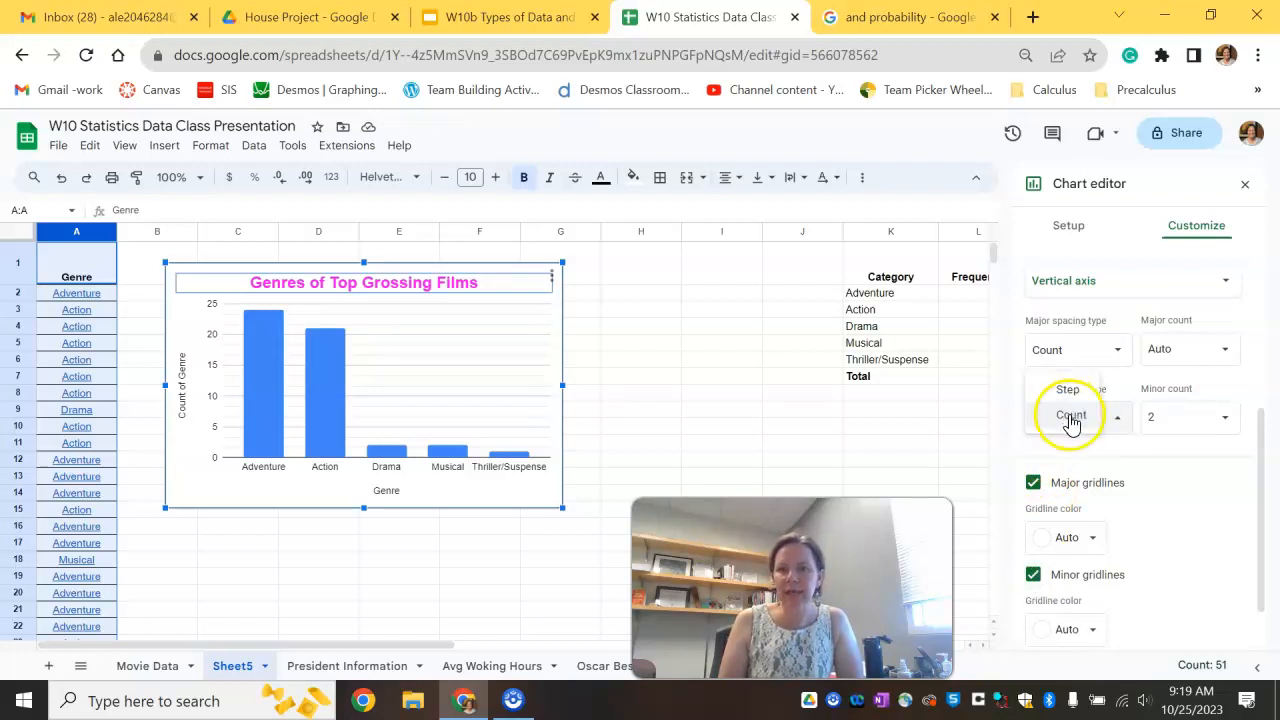
pyautogui.click(1087, 396)
pyautogui.click(1170, 415)
pyautogui.write('1')
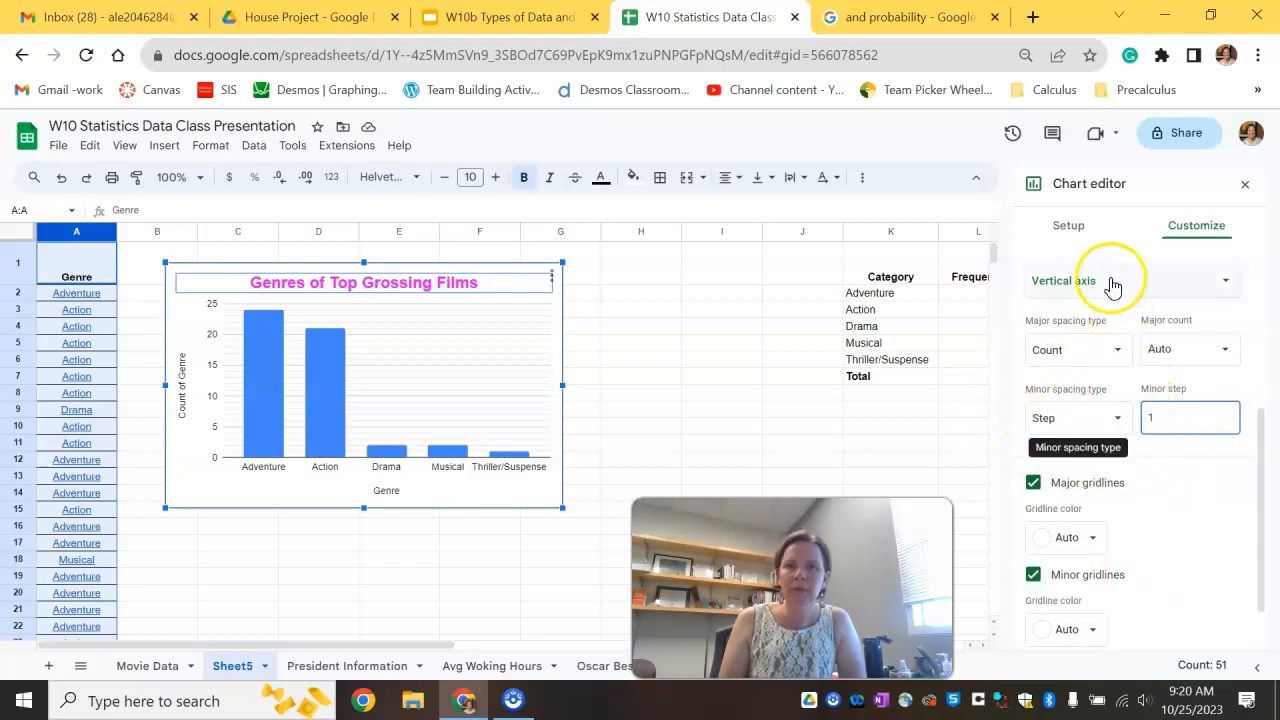
# Step: Set the horizontal axis title to Genre of Movie
pyautogui.click(1218, 288)
pyautogui.click(1220, 312)
pyautogui.scroll(5, 1234, 457)
pyautogui.click(1163, 330)
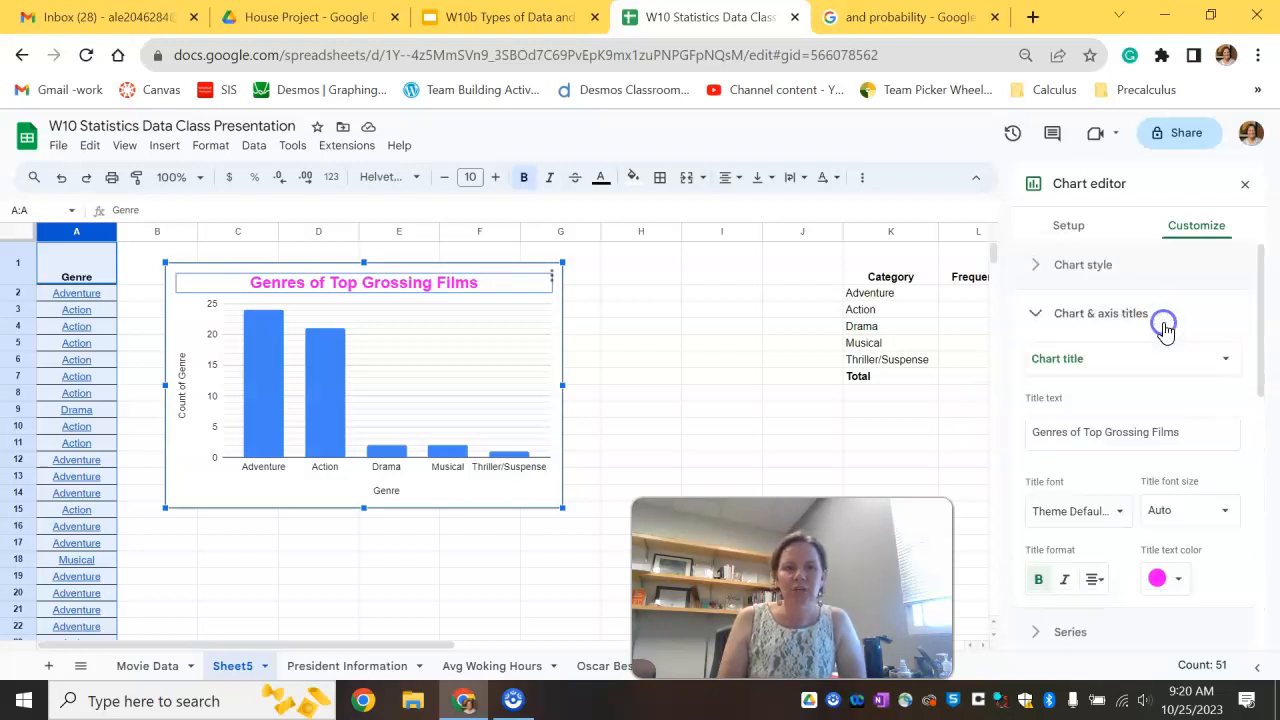
pyautogui.click(1128, 357)
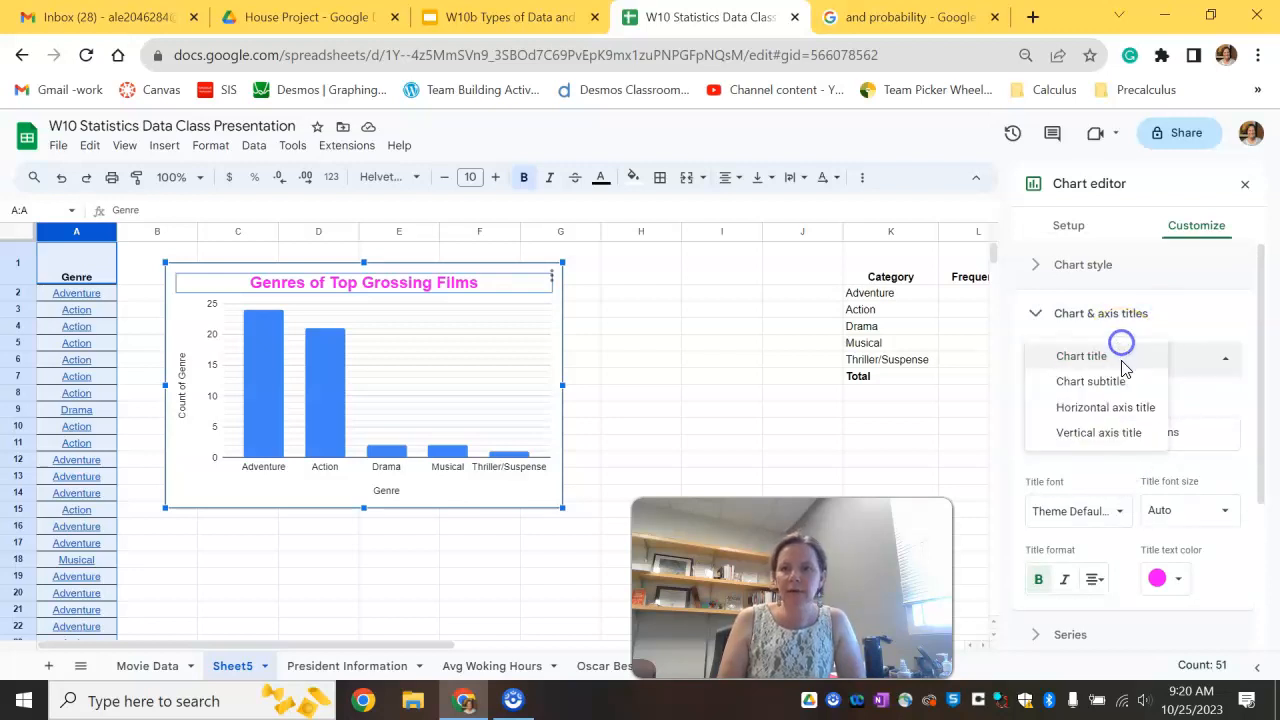
pyautogui.click(1124, 414)
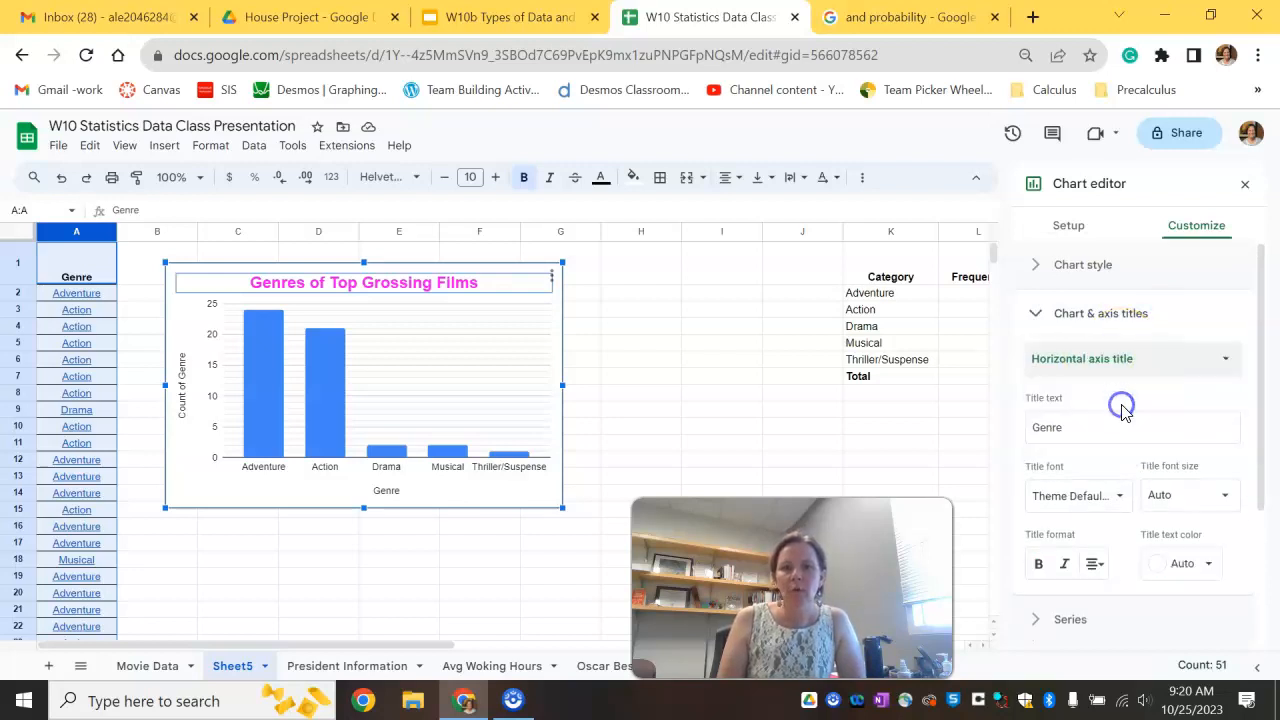
pyautogui.click(1090, 424)
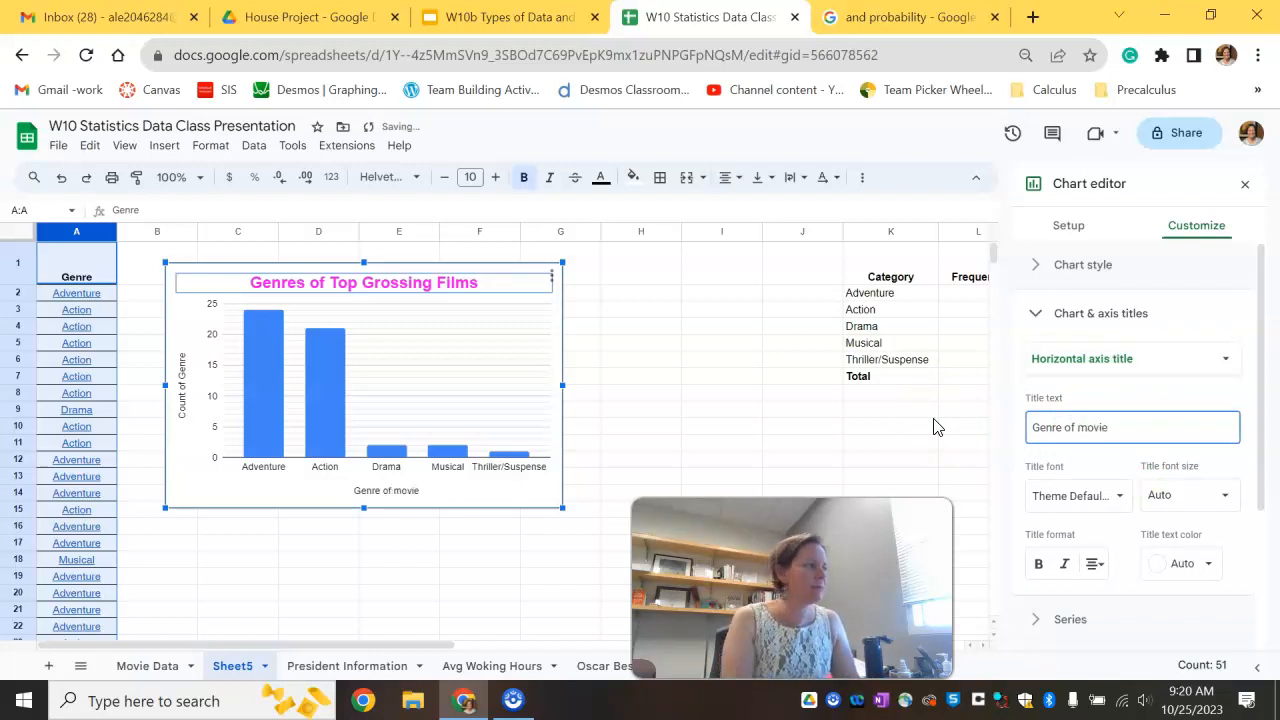
pyautogui.click(1080, 427)
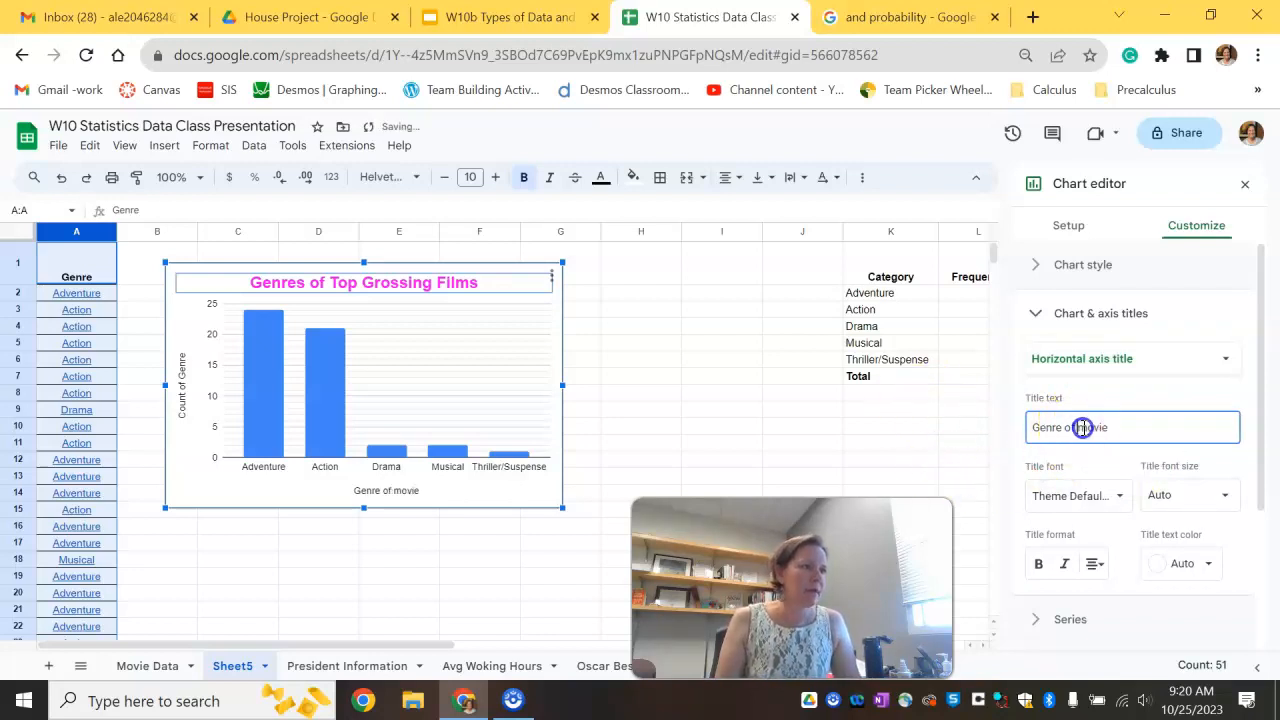
pyautogui.write('M')
# Step: Set the vertical axis title to Frequency and deselect the chart
pyautogui.click(1090, 376)
pyautogui.click(1088, 360)
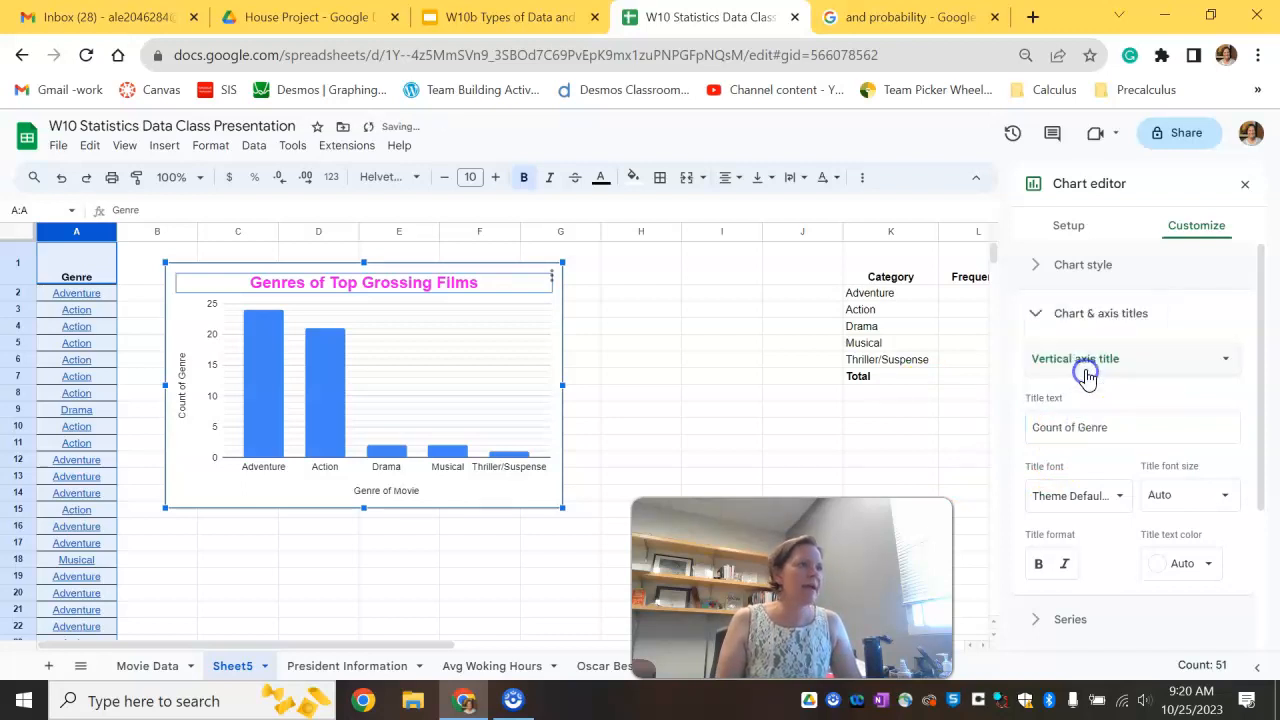
pyautogui.click(1086, 371)
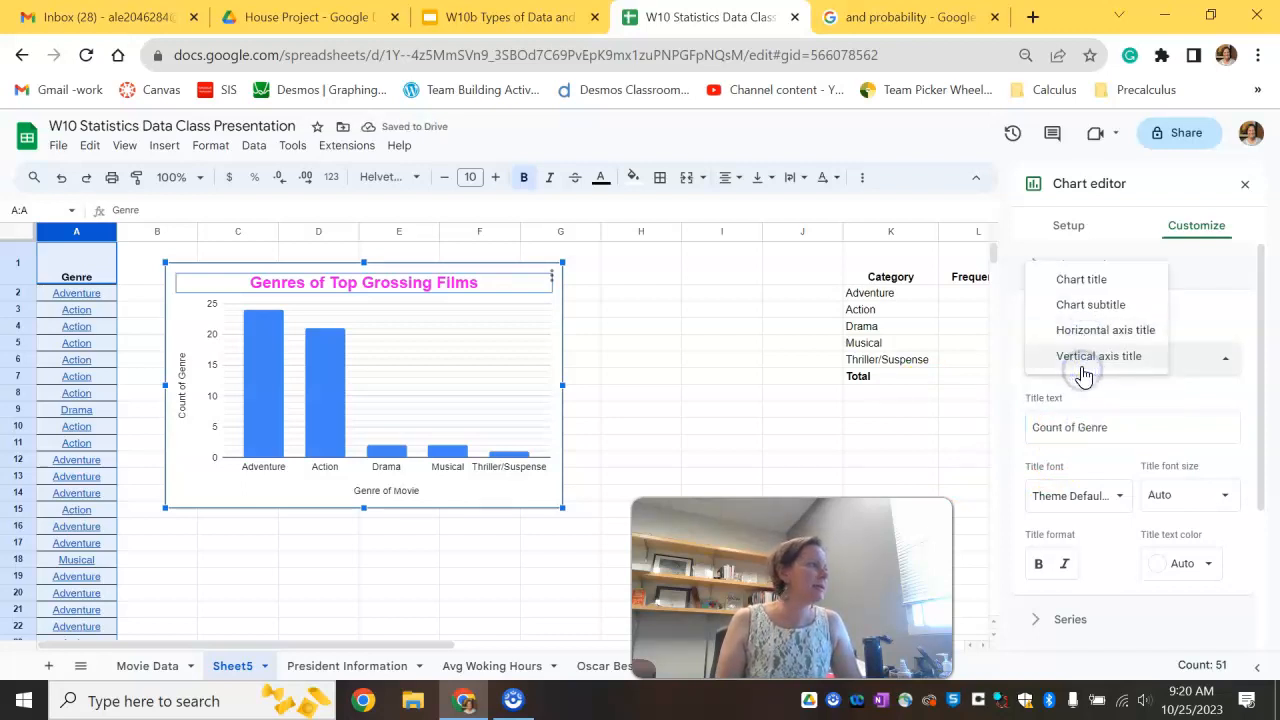
pyautogui.click(1082, 360)
pyautogui.moveTo(1120, 425); pyautogui.dragTo(956, 430)
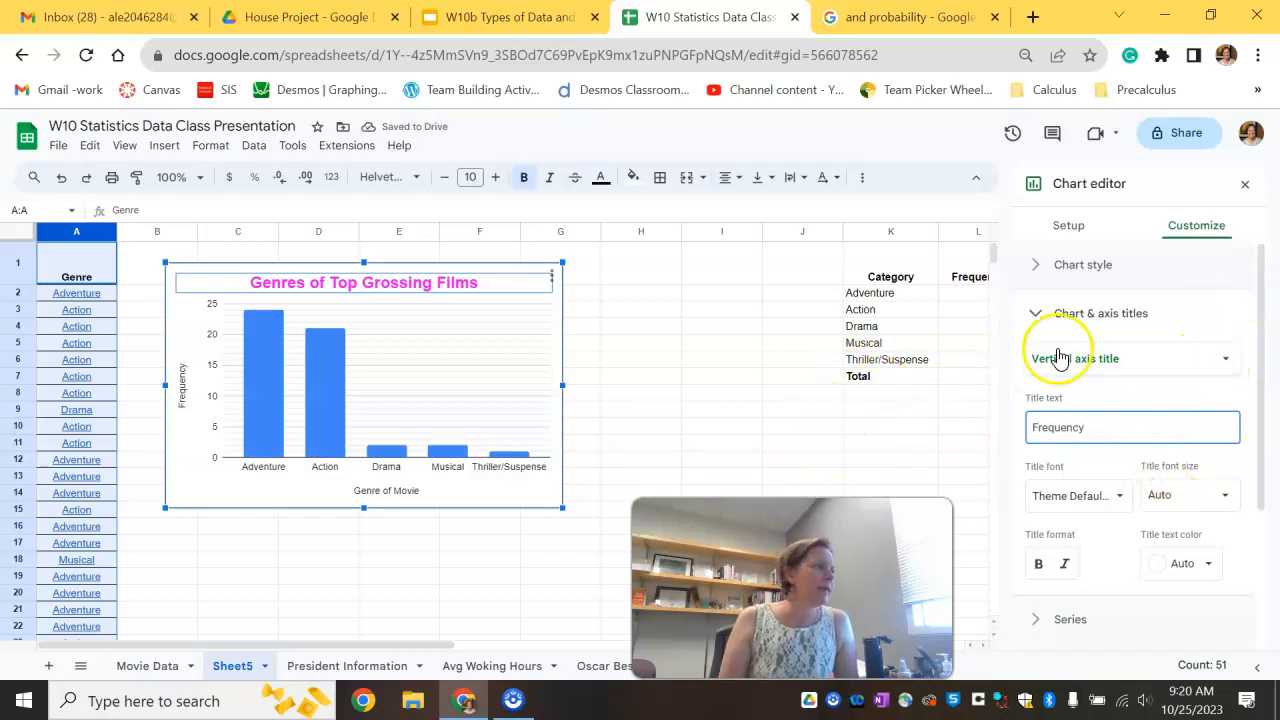
pyautogui.click(745, 348)
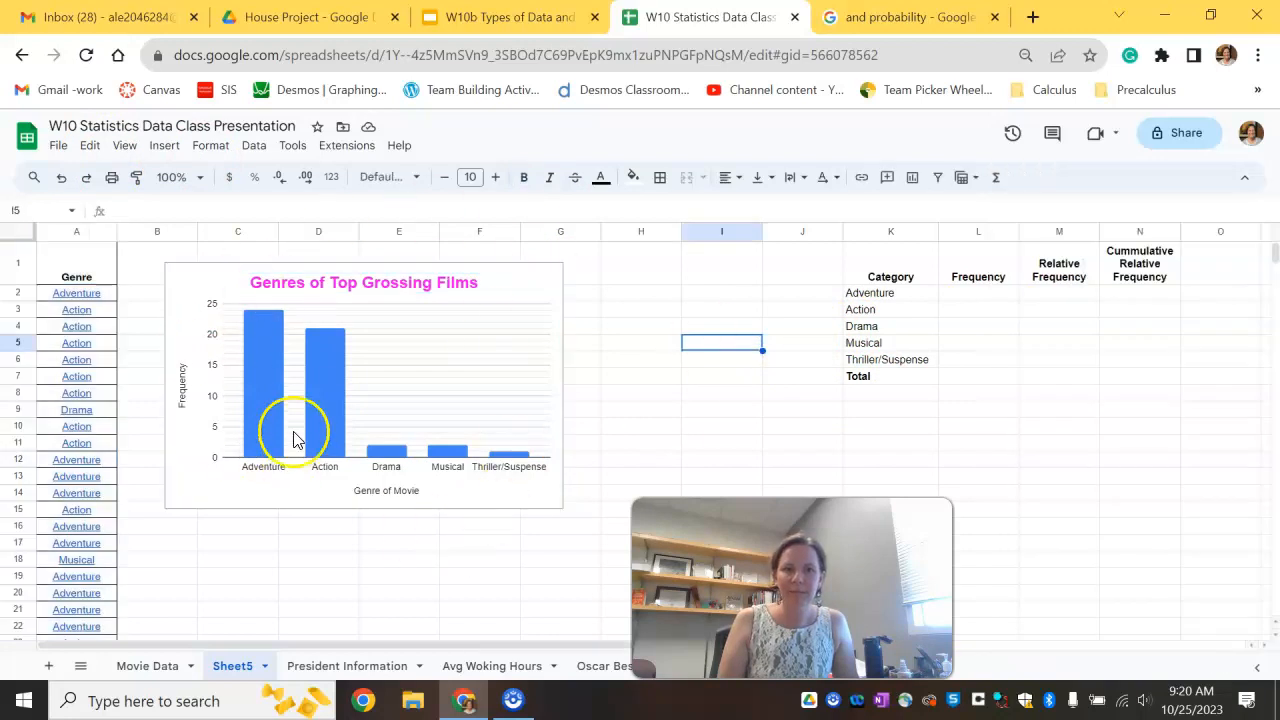
# Step: Move the column chart slightly up and to the left
pyautogui.click(498, 288)
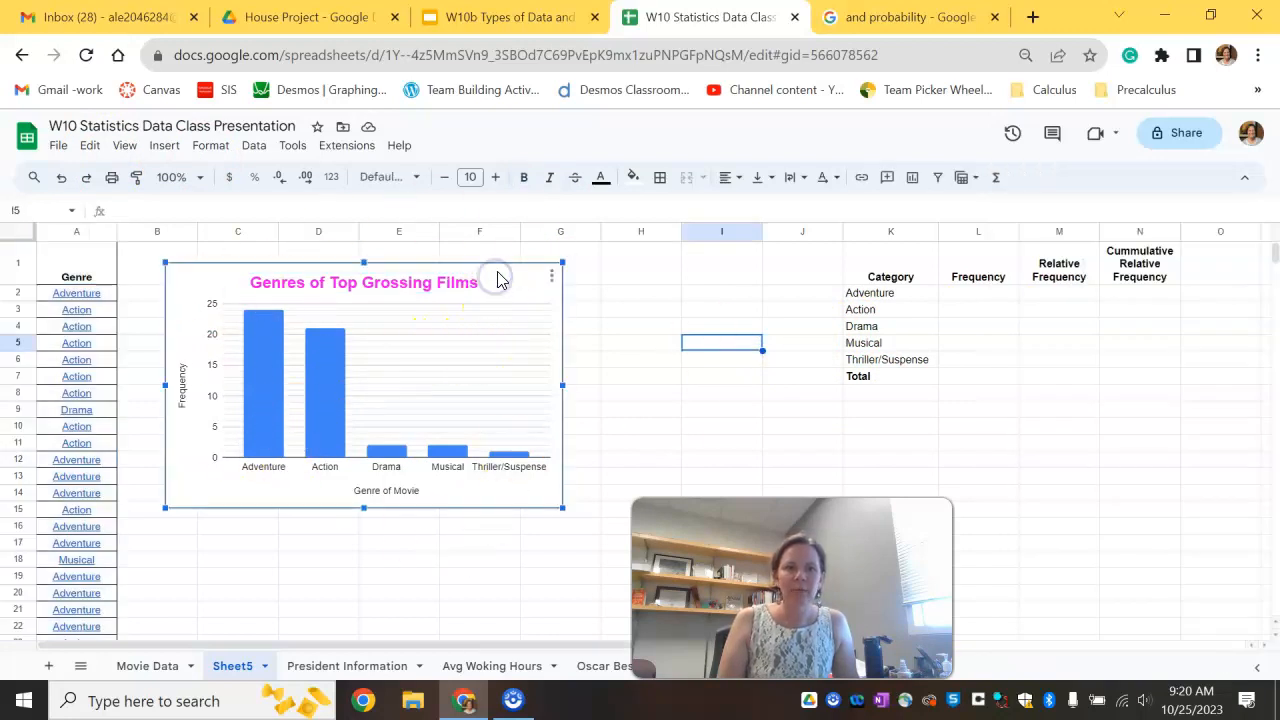
pyautogui.moveTo(500, 275); pyautogui.dragTo(487, 263)
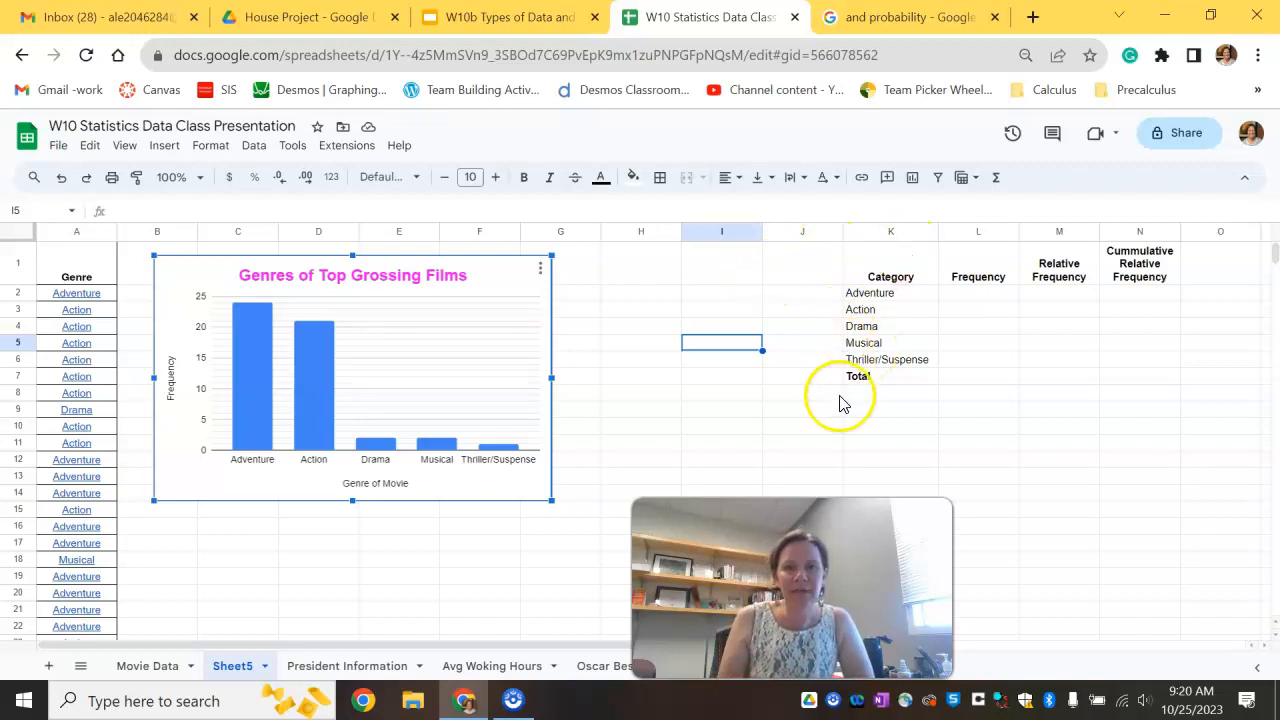
# Step: Enter the frequencies 24, 21, 2, 2 and 1 for Adventure, Action, Drama, Musical and Thriller/Suspense, reading each bar's value
pyautogui.moveTo(248, 412)
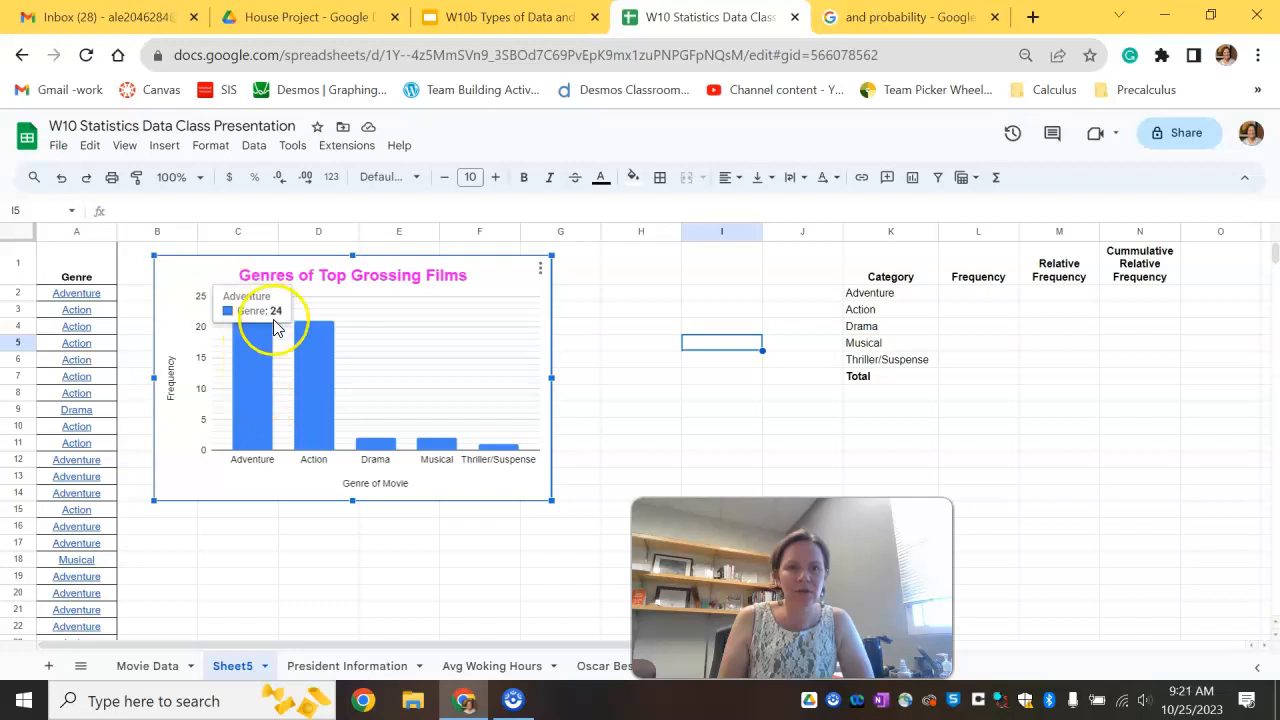
pyautogui.click(970, 294)
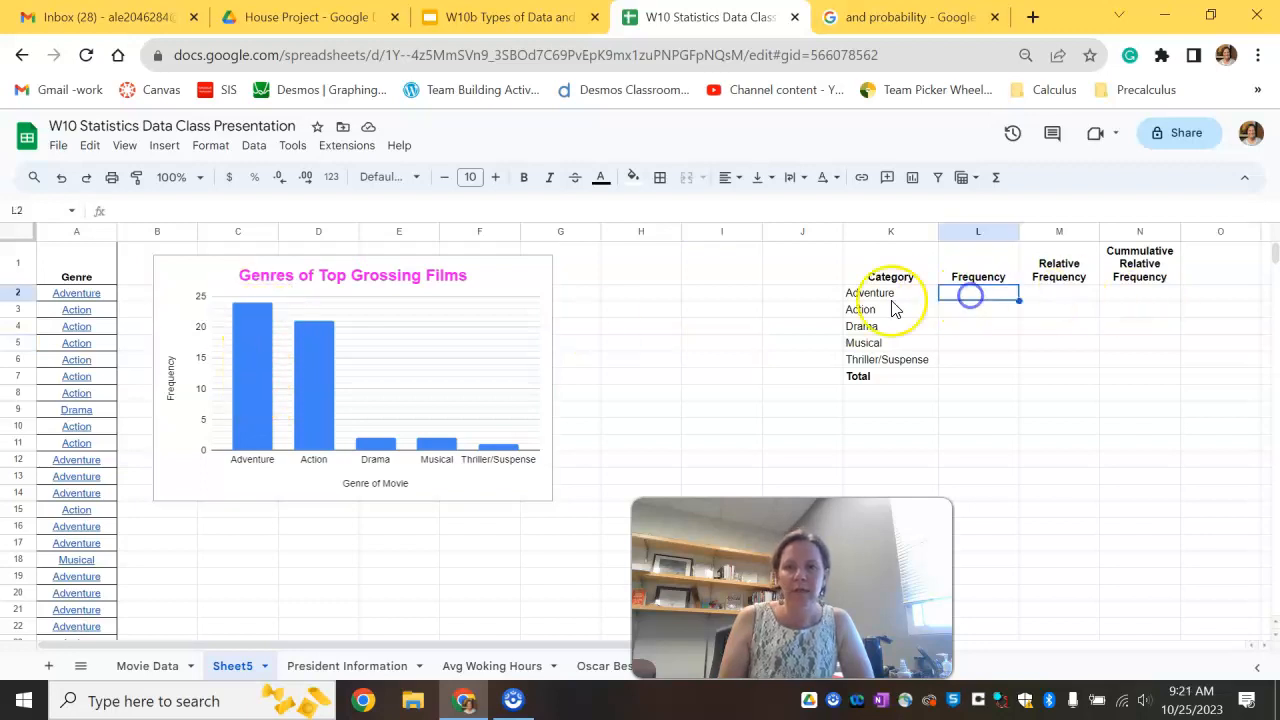
pyautogui.press('Return')
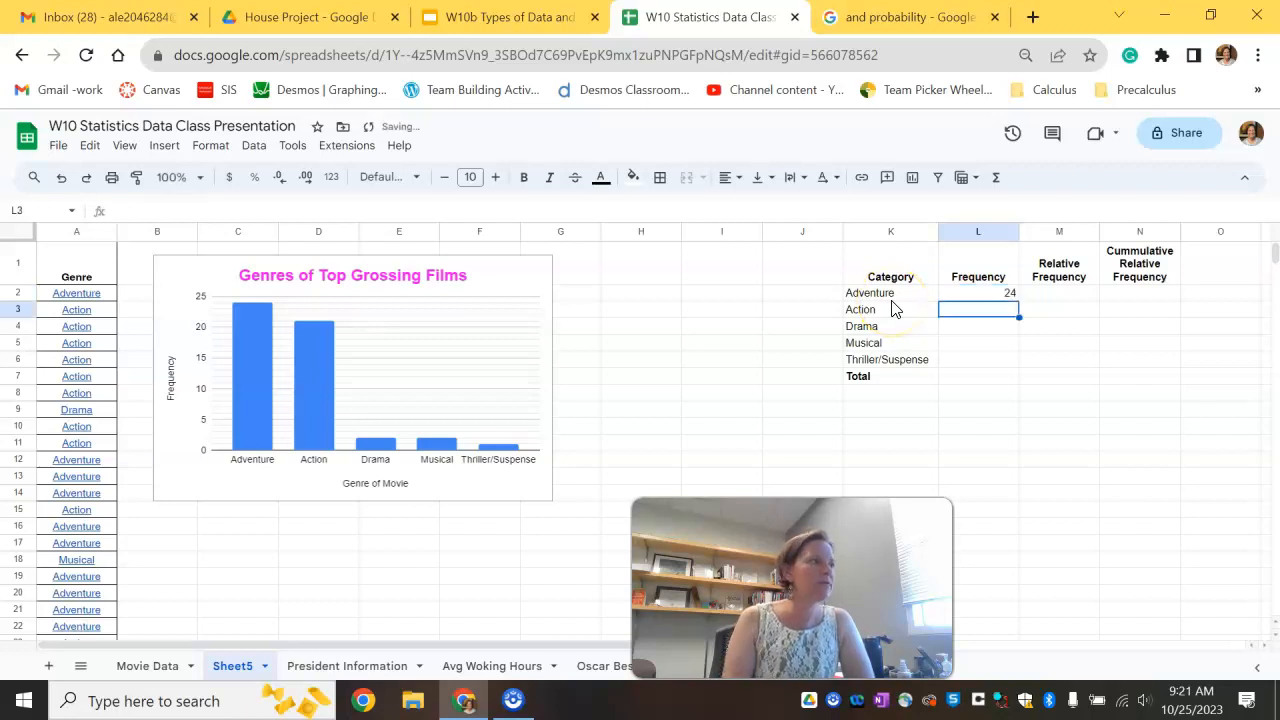
pyautogui.click(322, 410)
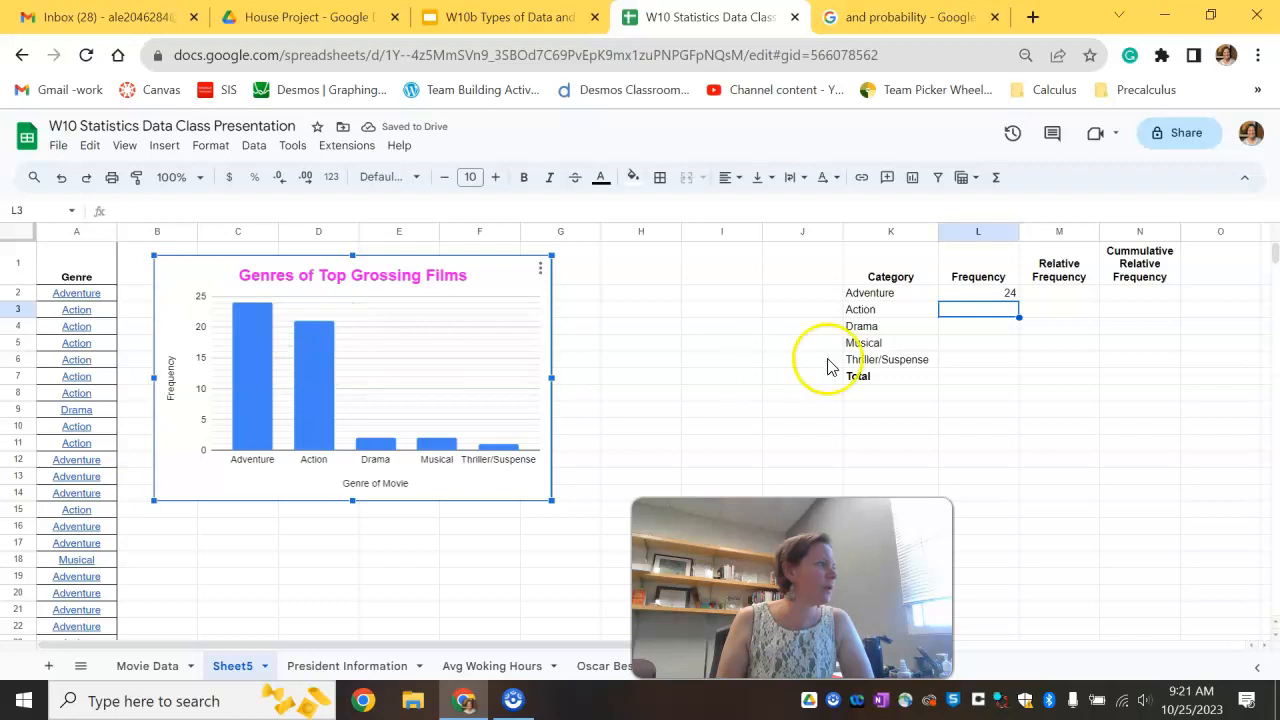
pyautogui.click(975, 310)
pyautogui.write('21')
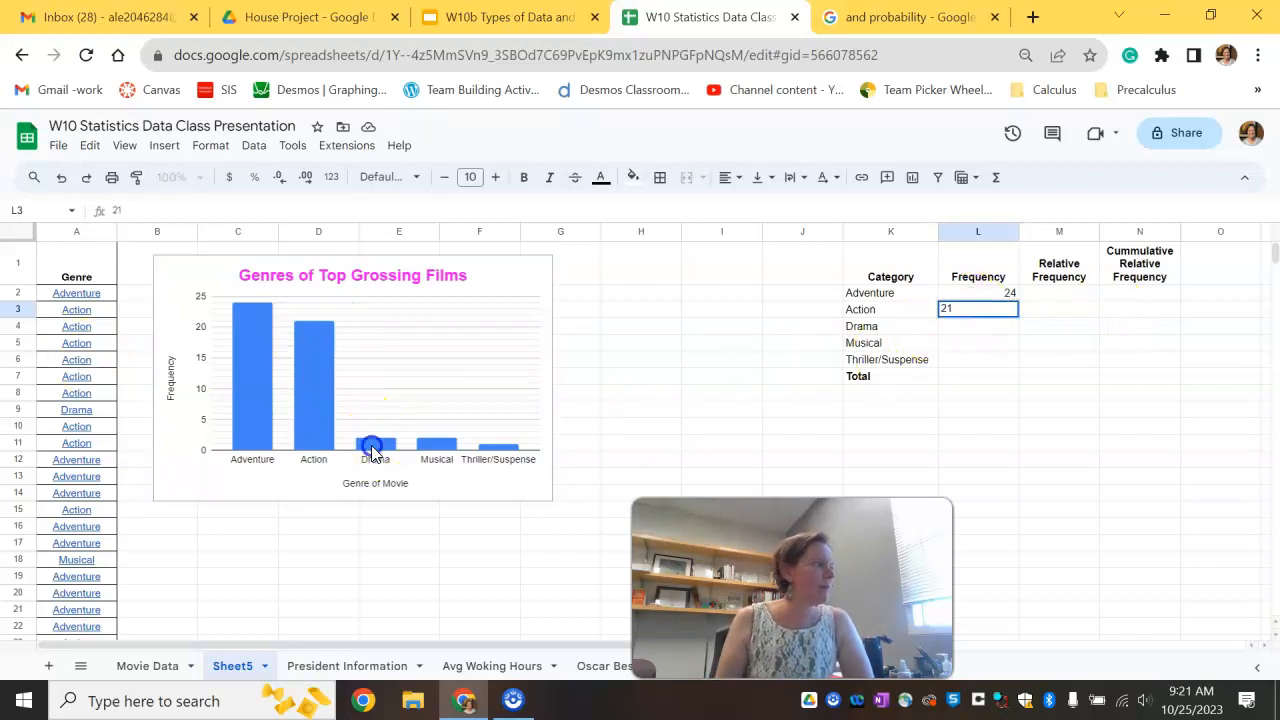
pyautogui.click(372, 450)
pyautogui.click(1005, 327)
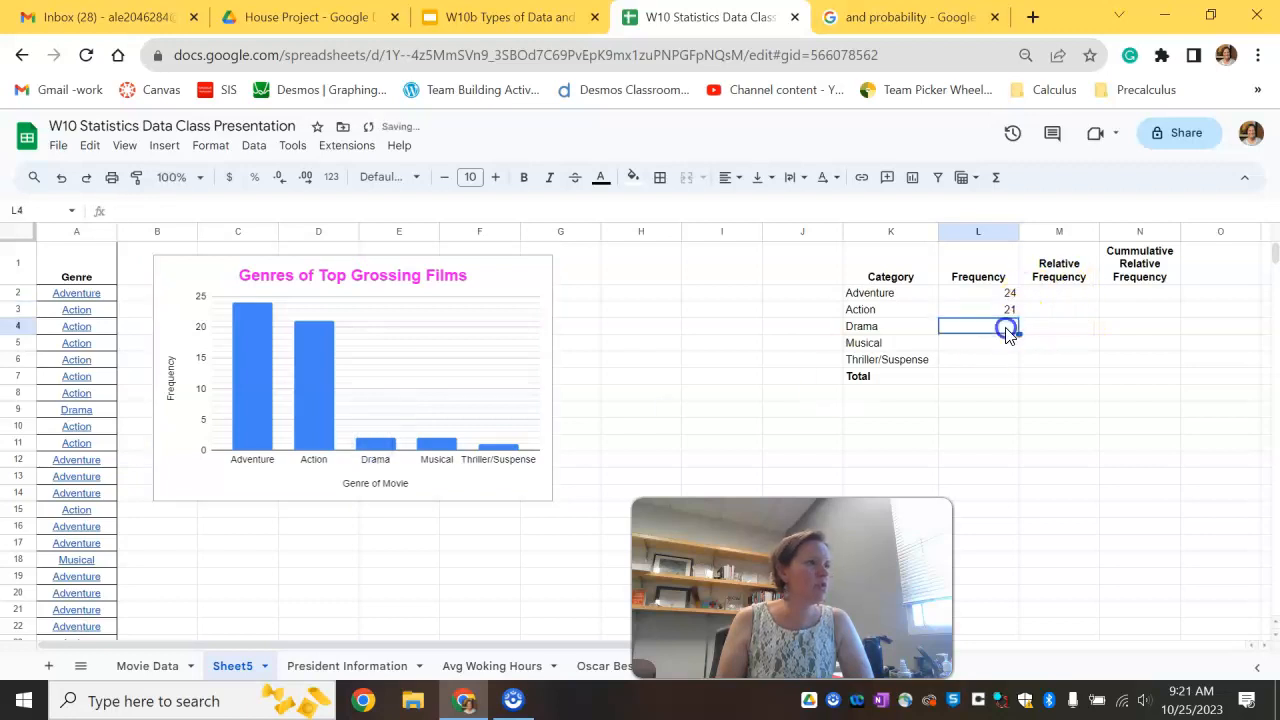
pyautogui.write('2')
pyautogui.press('Return')
pyautogui.click(447, 440)
pyautogui.click(985, 342)
pyautogui.write('2')
pyautogui.press('Return')
pyautogui.write('1')
pyautogui.press('Return')
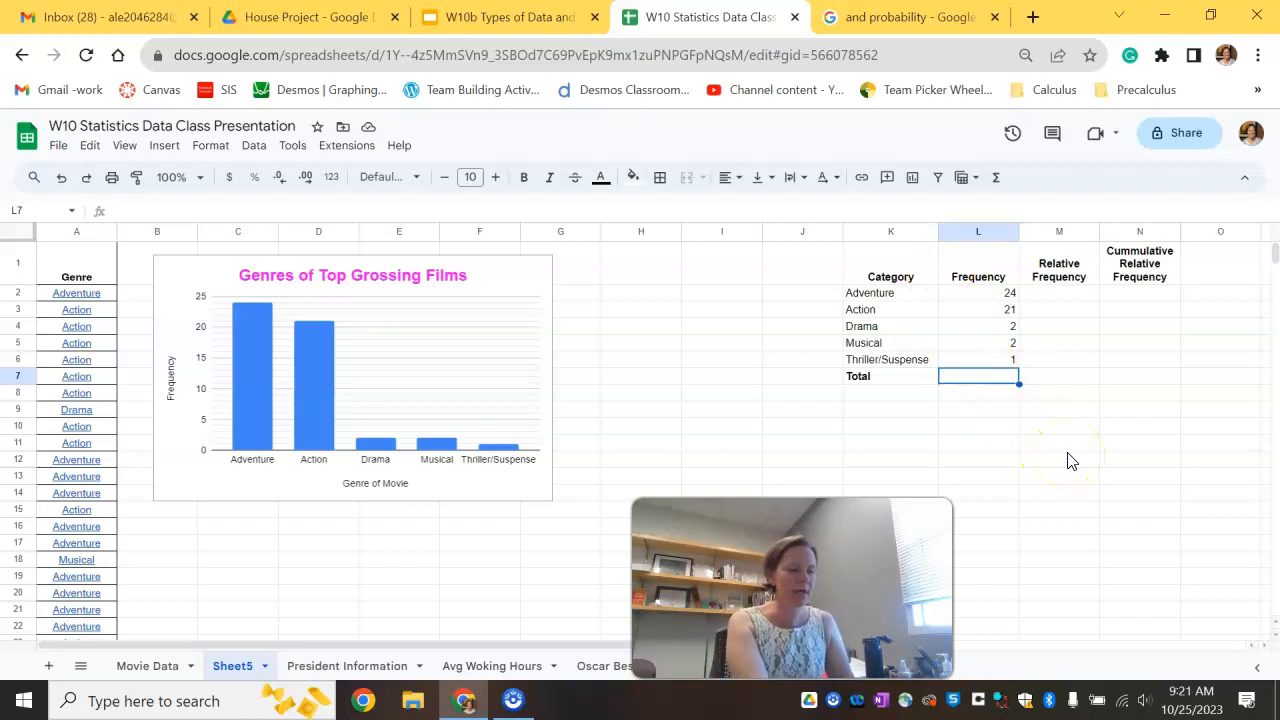
# Step: Compute the frequency total with the formula =sum(L2:L6)
pyautogui.write('=')
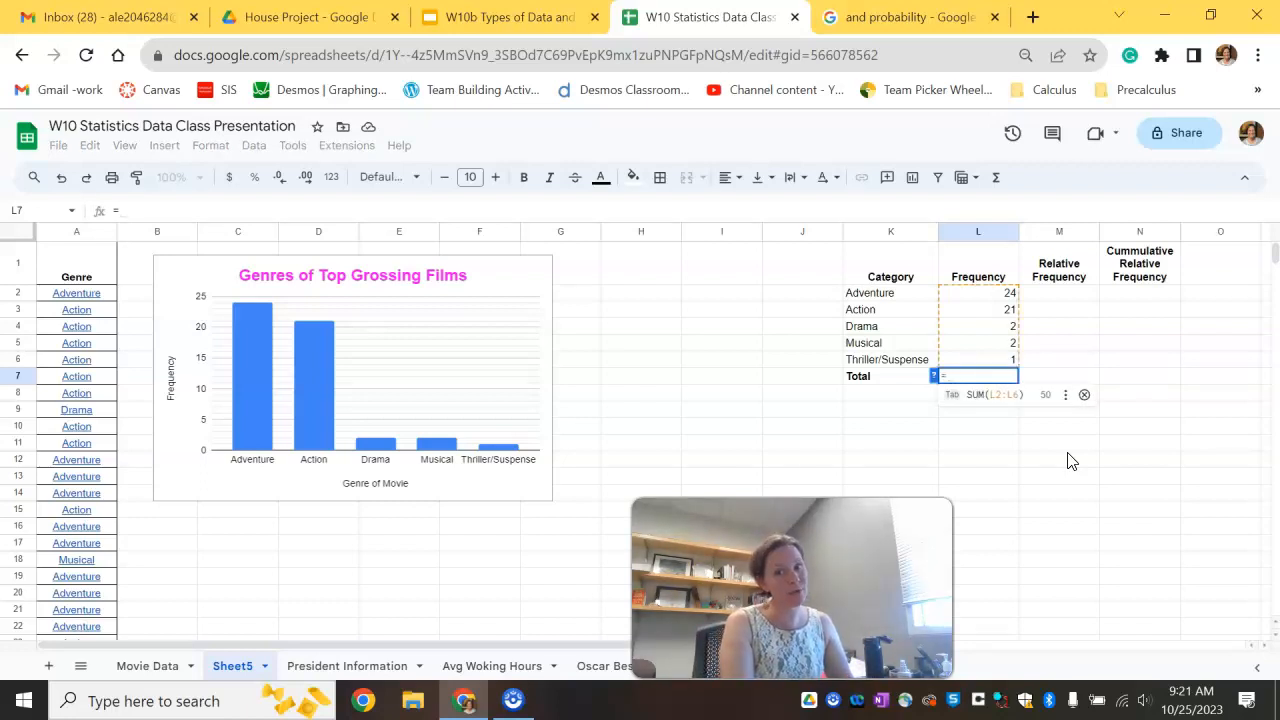
pyautogui.write('s')
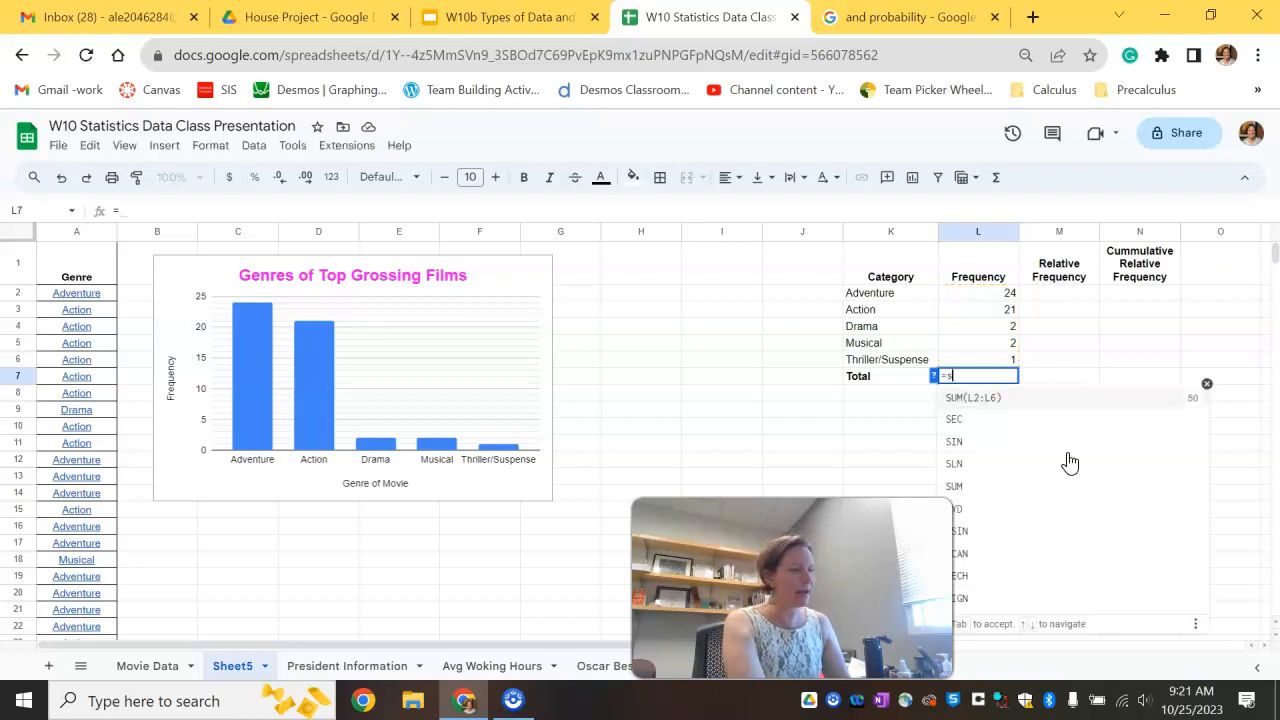
pyautogui.write('um(')
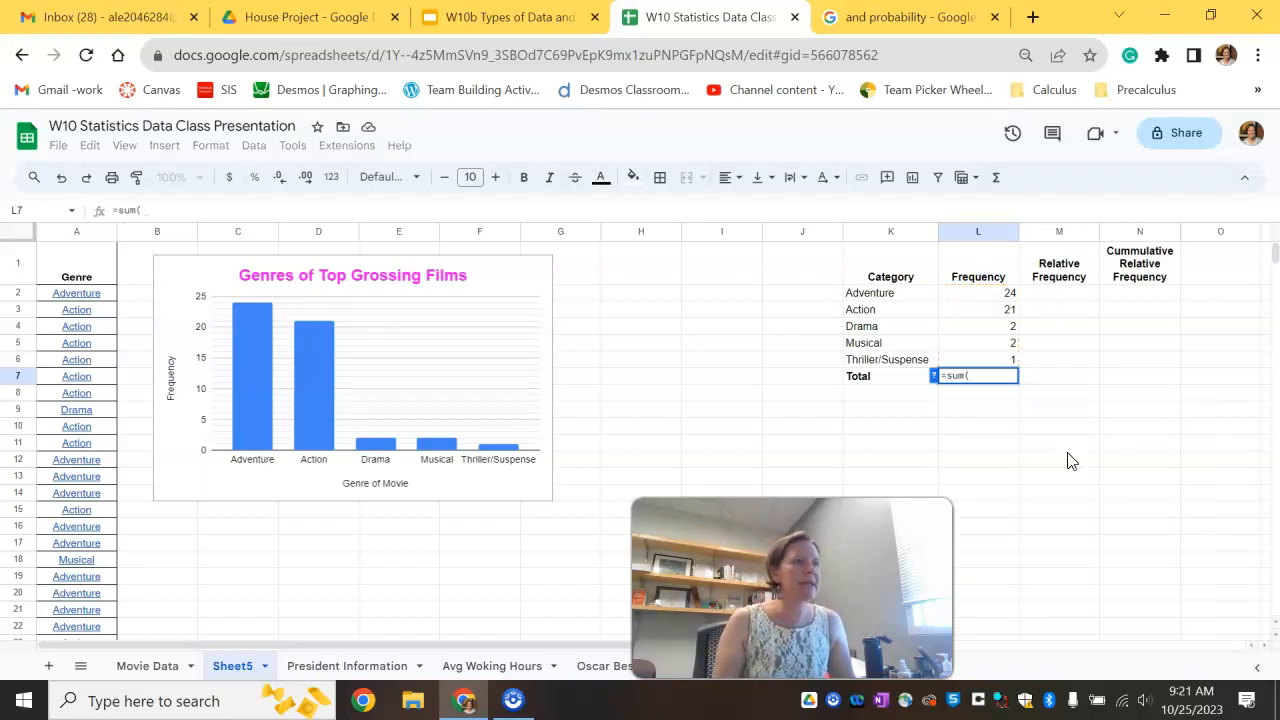
pyautogui.moveTo(1008, 292); pyautogui.dragTo(1004, 367)
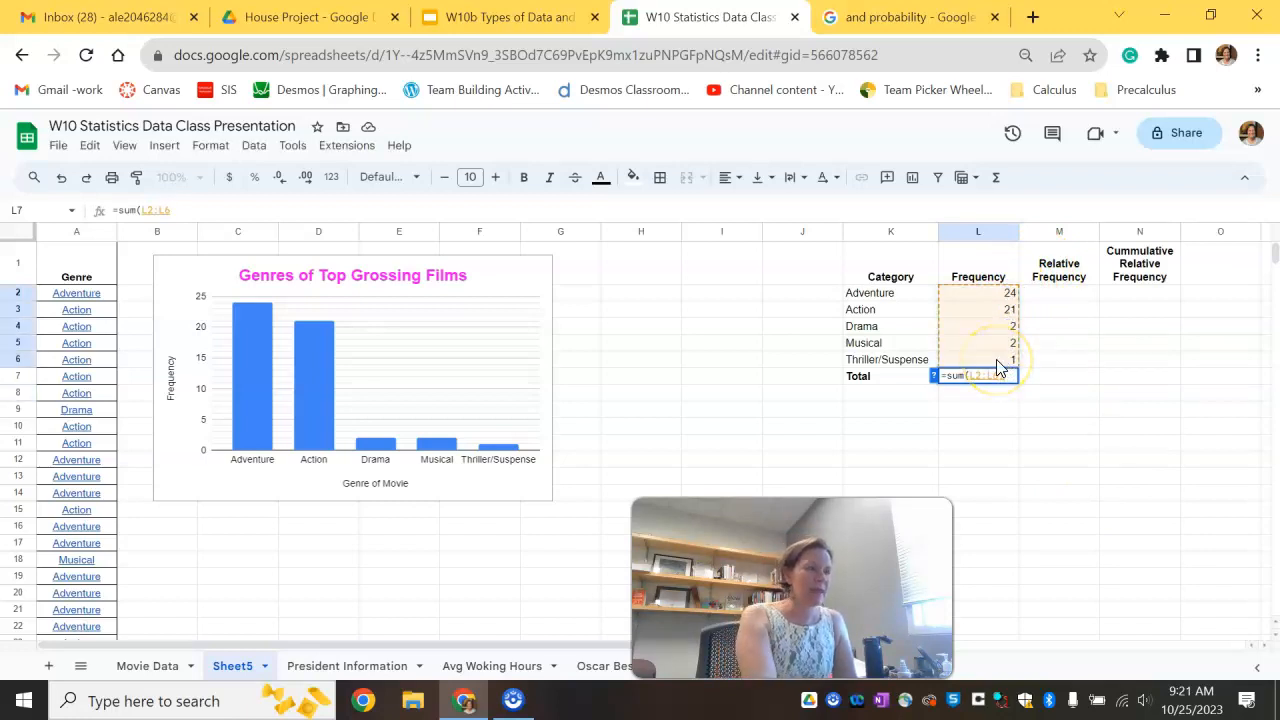
pyautogui.press('Return')
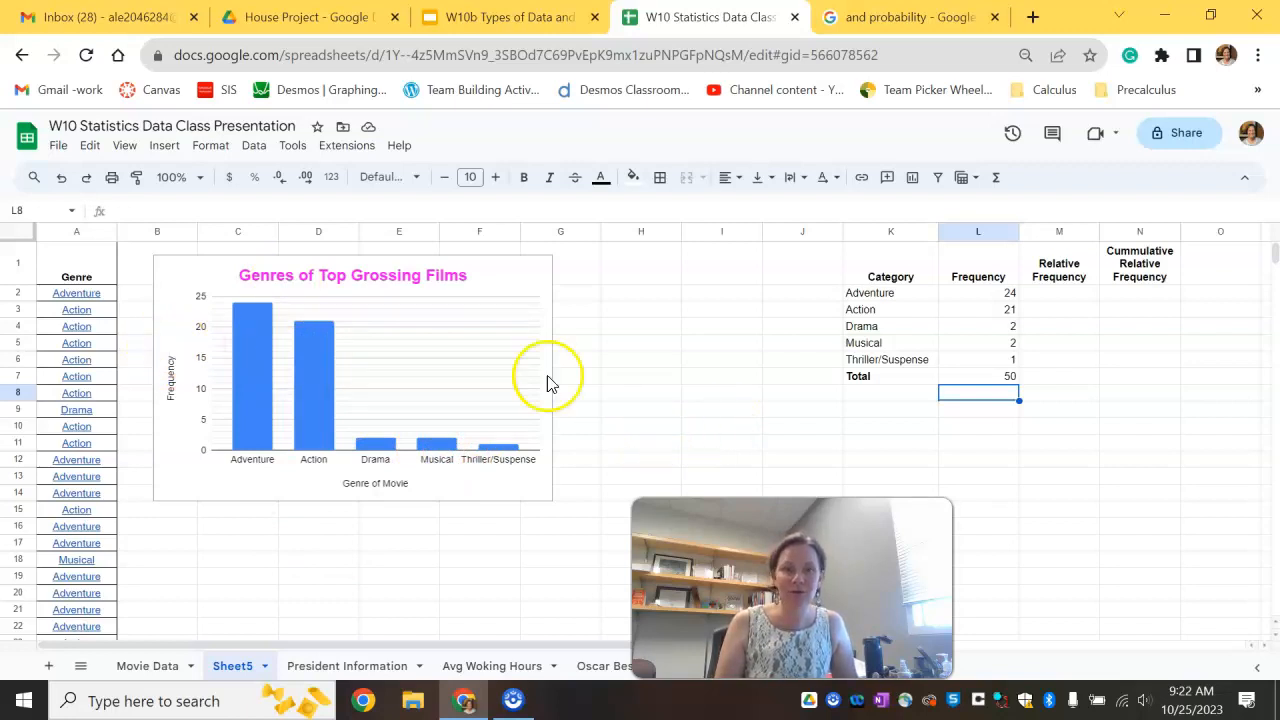
# Step: Insert a chart from the Genre column and change its type to a pie chart
pyautogui.click(78, 232)
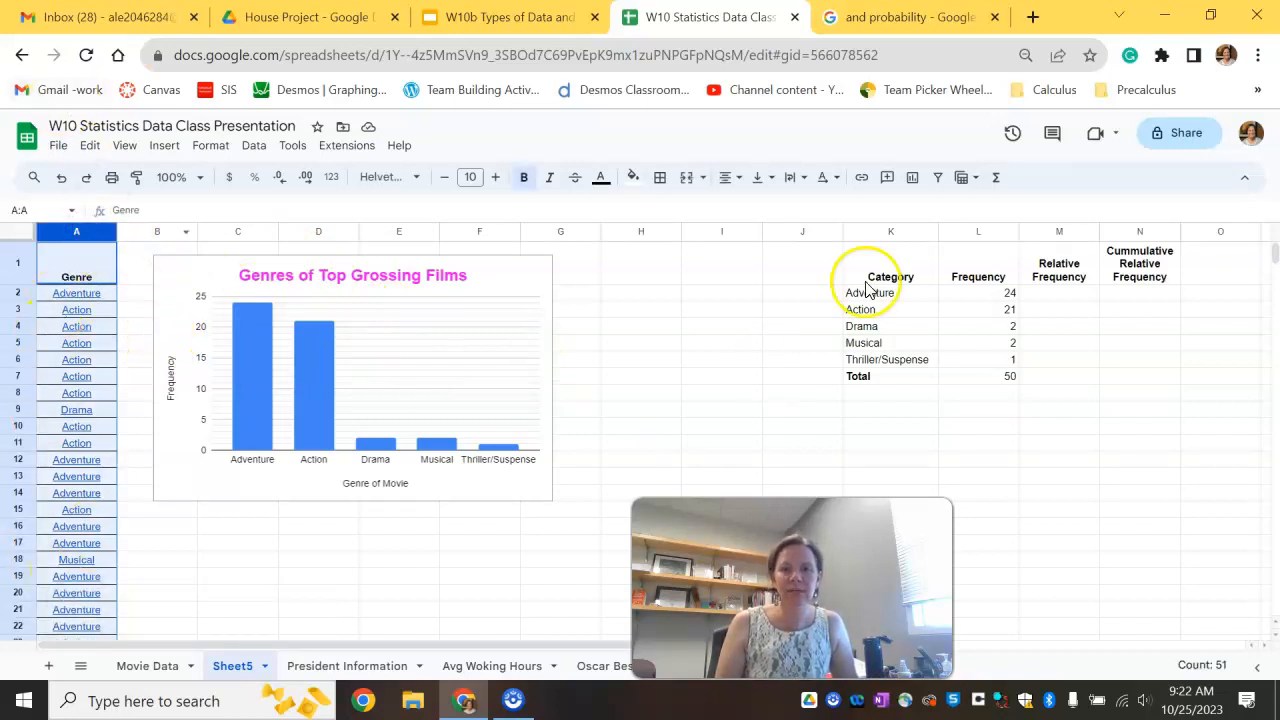
pyautogui.click(916, 179)
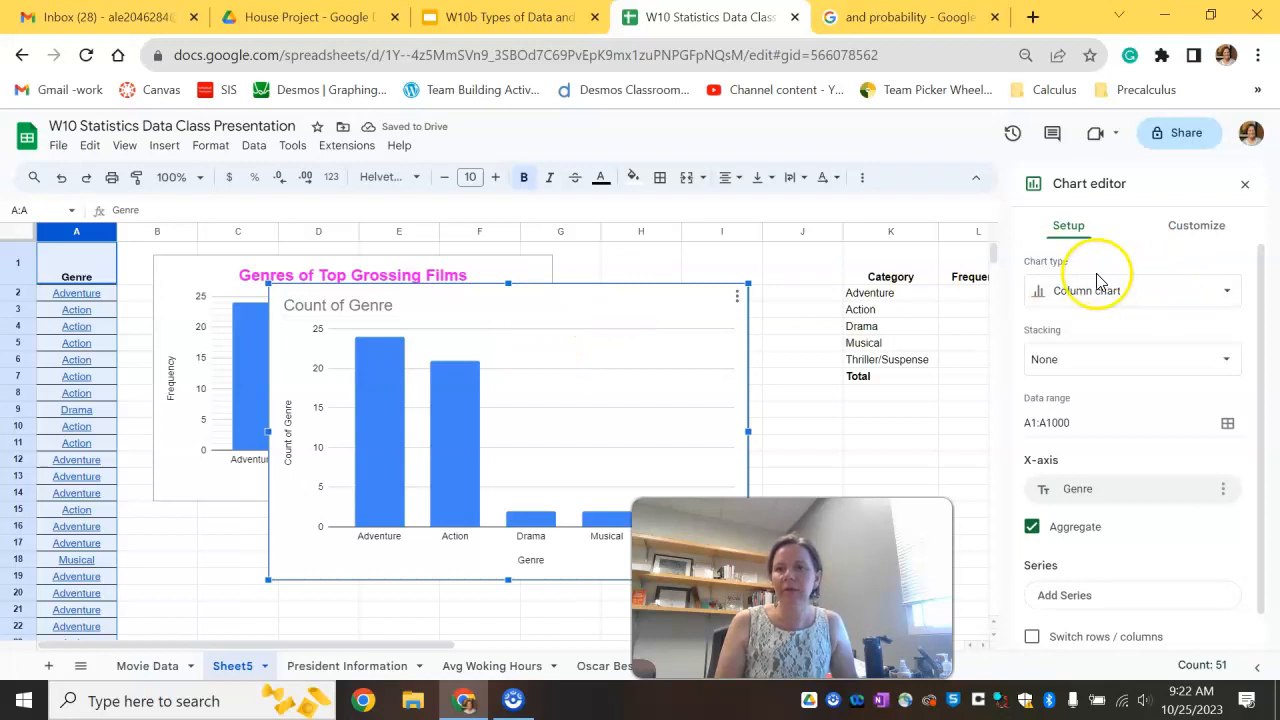
pyautogui.click(1155, 295)
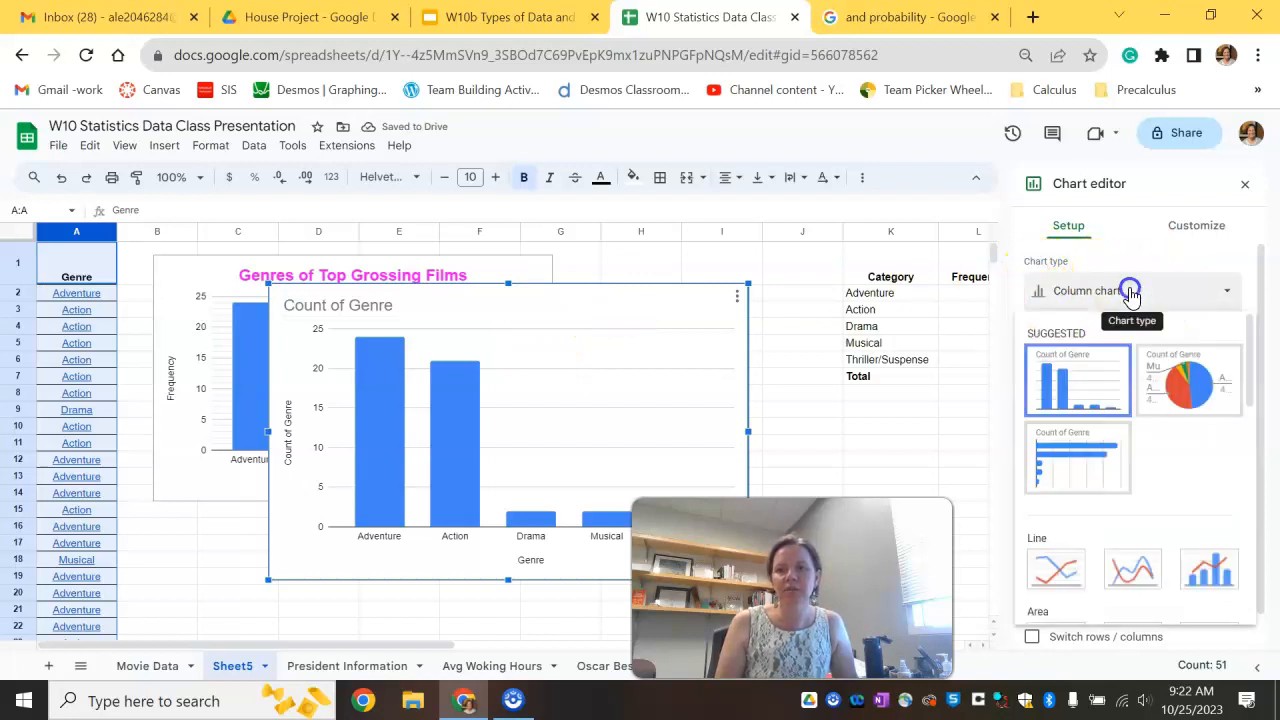
pyautogui.click(1188, 383)
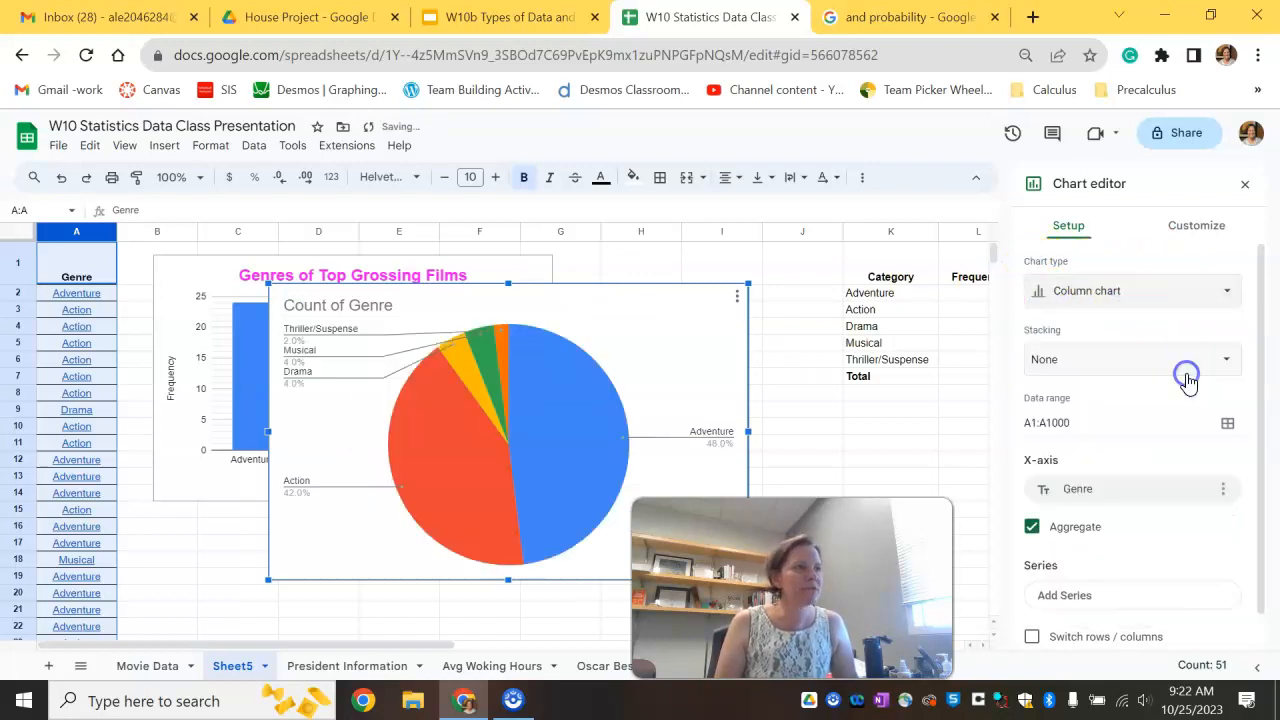
# Step: Move the pie chart below the column chart and shrink it
pyautogui.moveTo(604, 319); pyautogui.dragTo(479, 547)
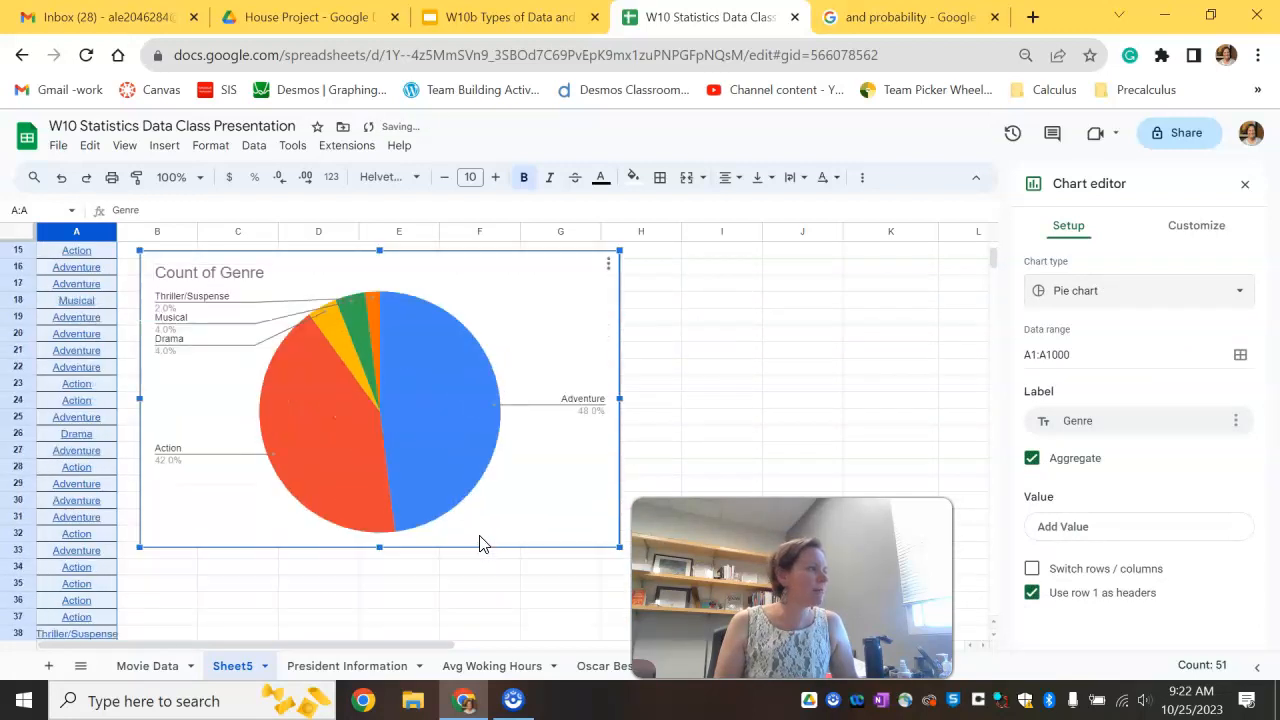
pyautogui.moveTo(619, 546); pyautogui.dragTo(520, 475)
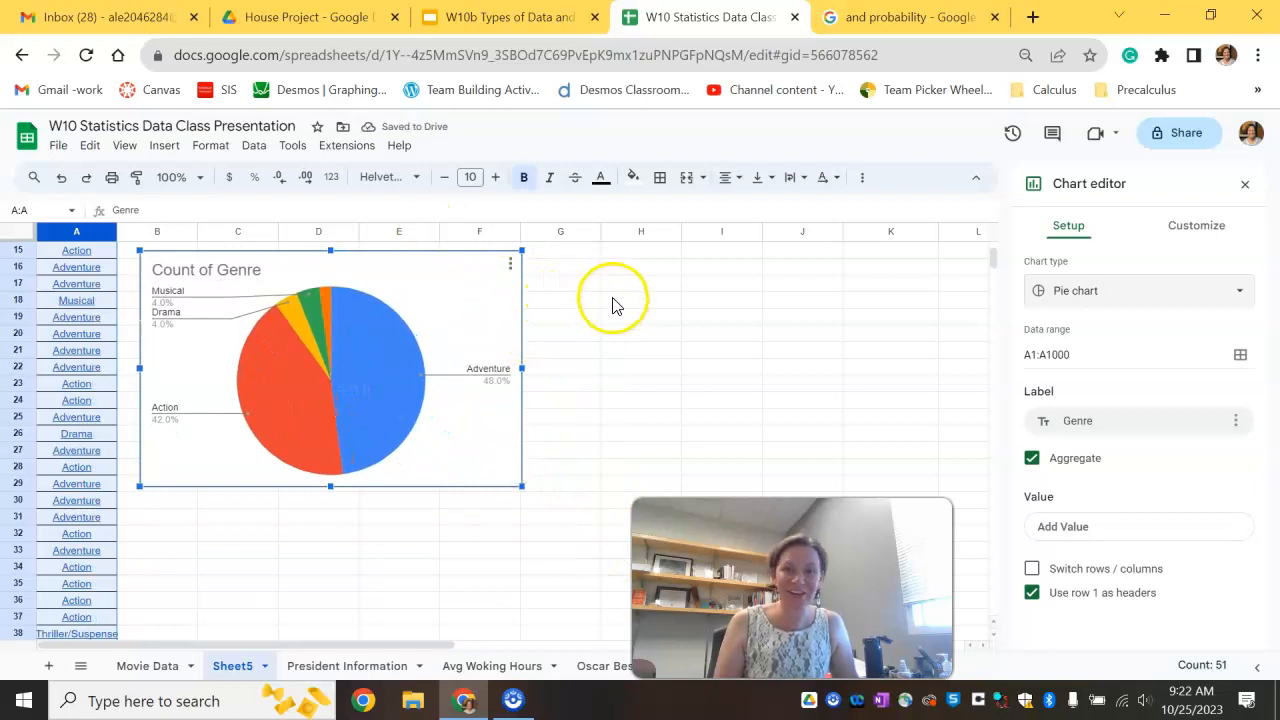
# Step: Rename the pie chart title to Genre of Top Grossing Movies
pyautogui.moveTo(476, 298); pyautogui.dragTo(484, 302)
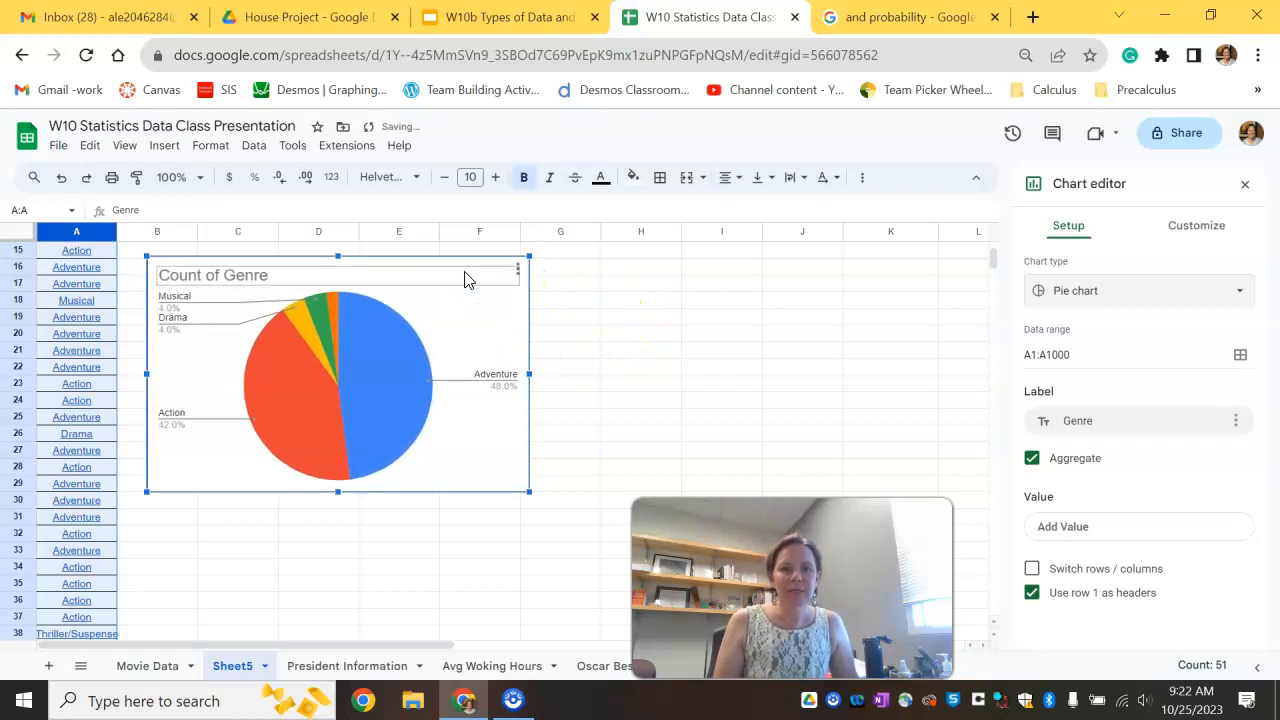
pyautogui.click(294, 266)
pyautogui.click(251, 274)
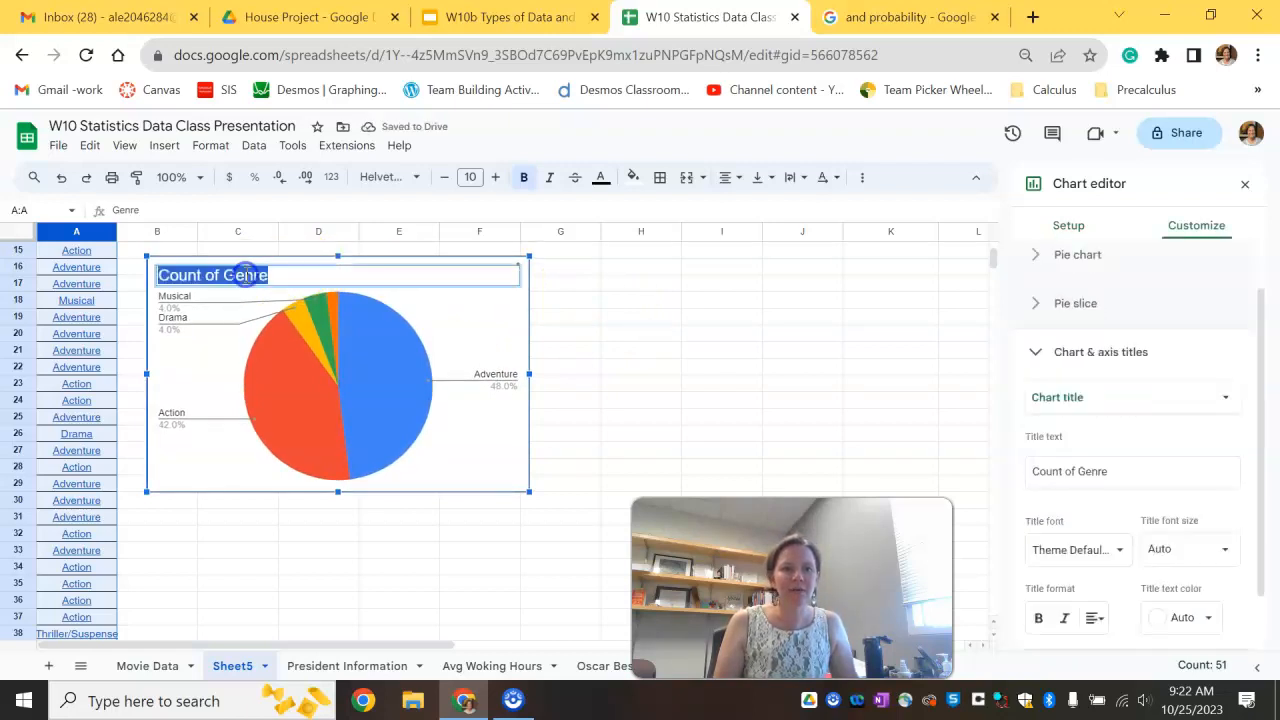
pyautogui.write('Genre of Top Grossing Movies')
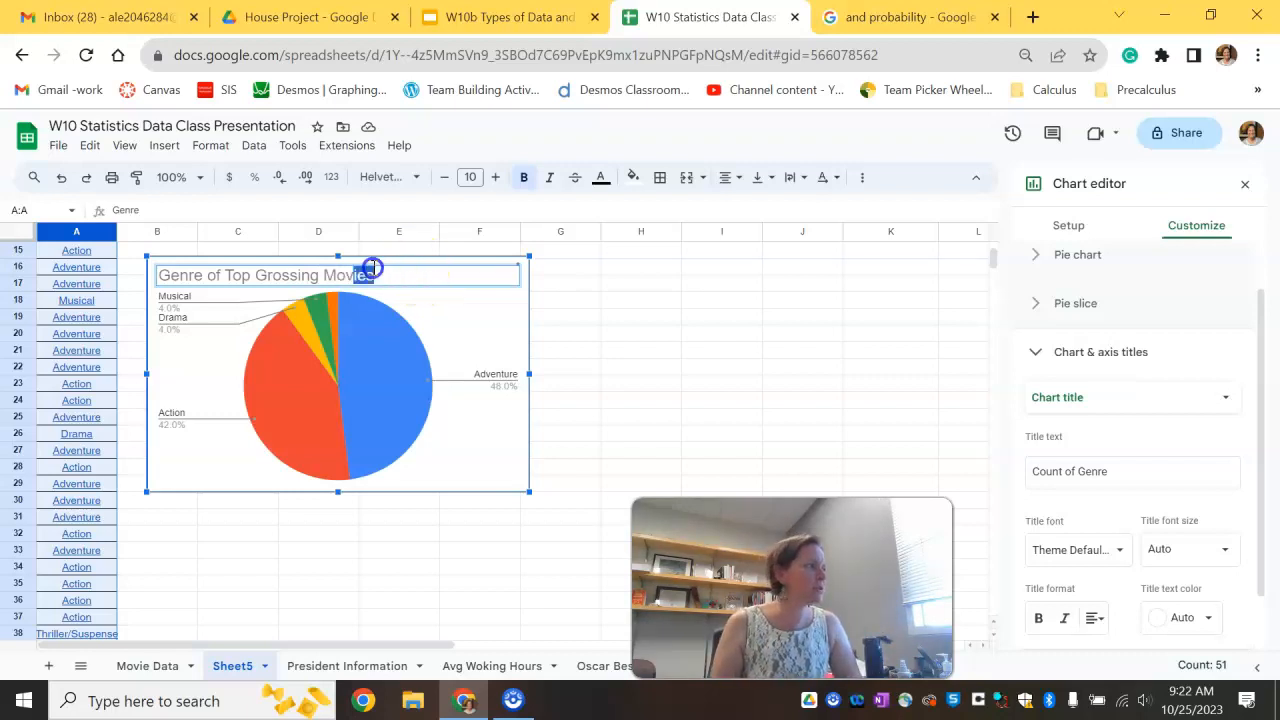
pyautogui.moveTo(370, 268); pyautogui.dragTo(118, 236)
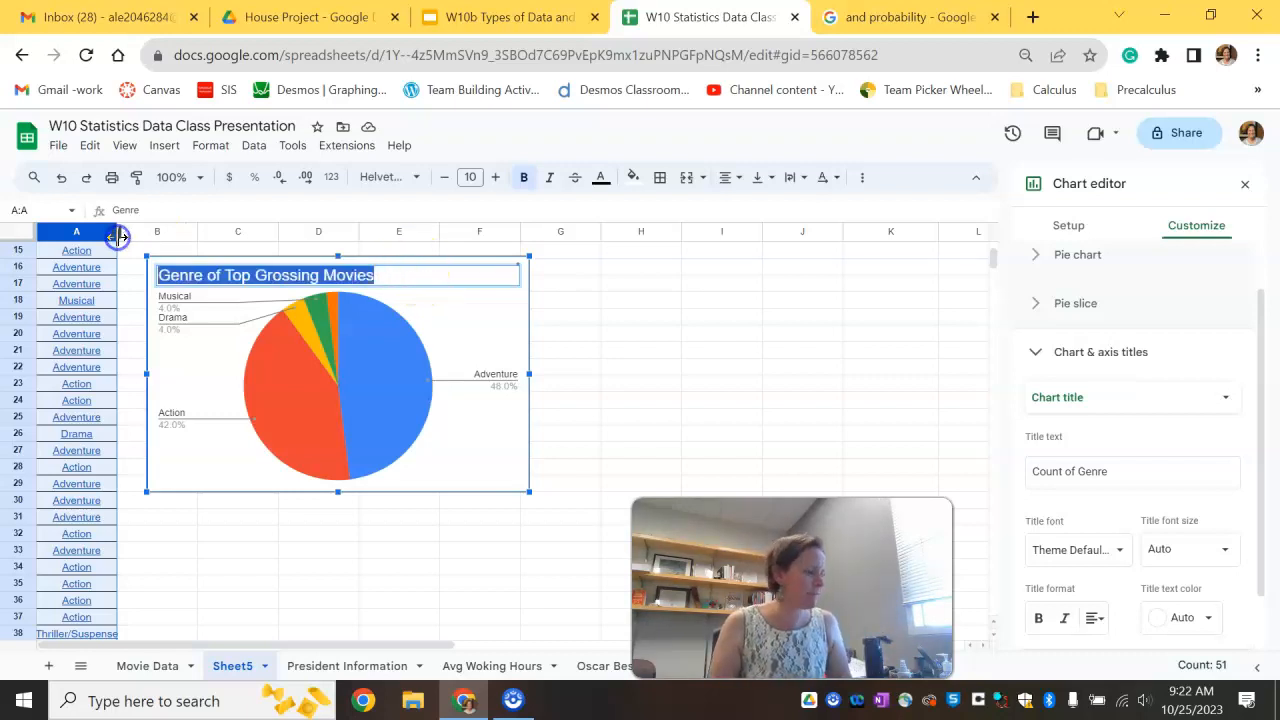
pyautogui.click(234, 251)
# Step: Format the pie chart title as bold, centered and teal, then deselect the chart
pyautogui.click(227, 278)
pyautogui.doubleClick(227, 278)
pyautogui.click(523, 177)
pyautogui.click(331, 273)
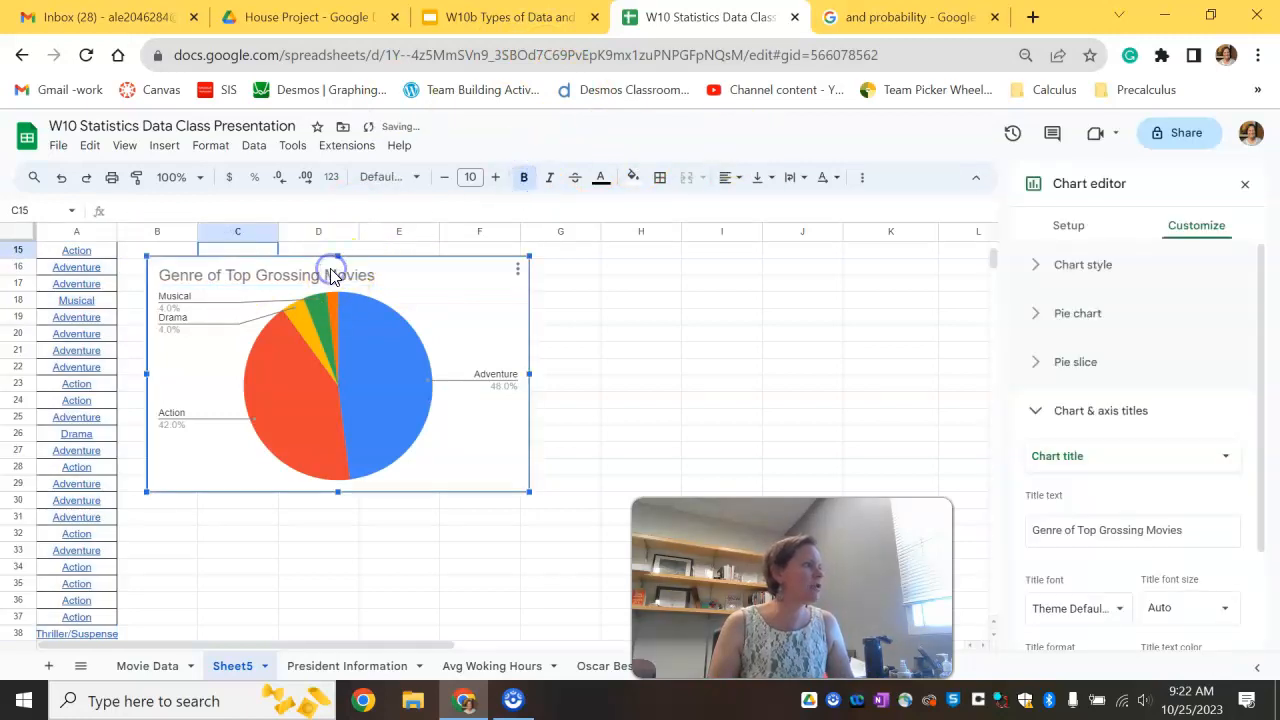
pyautogui.doubleClick(340, 274)
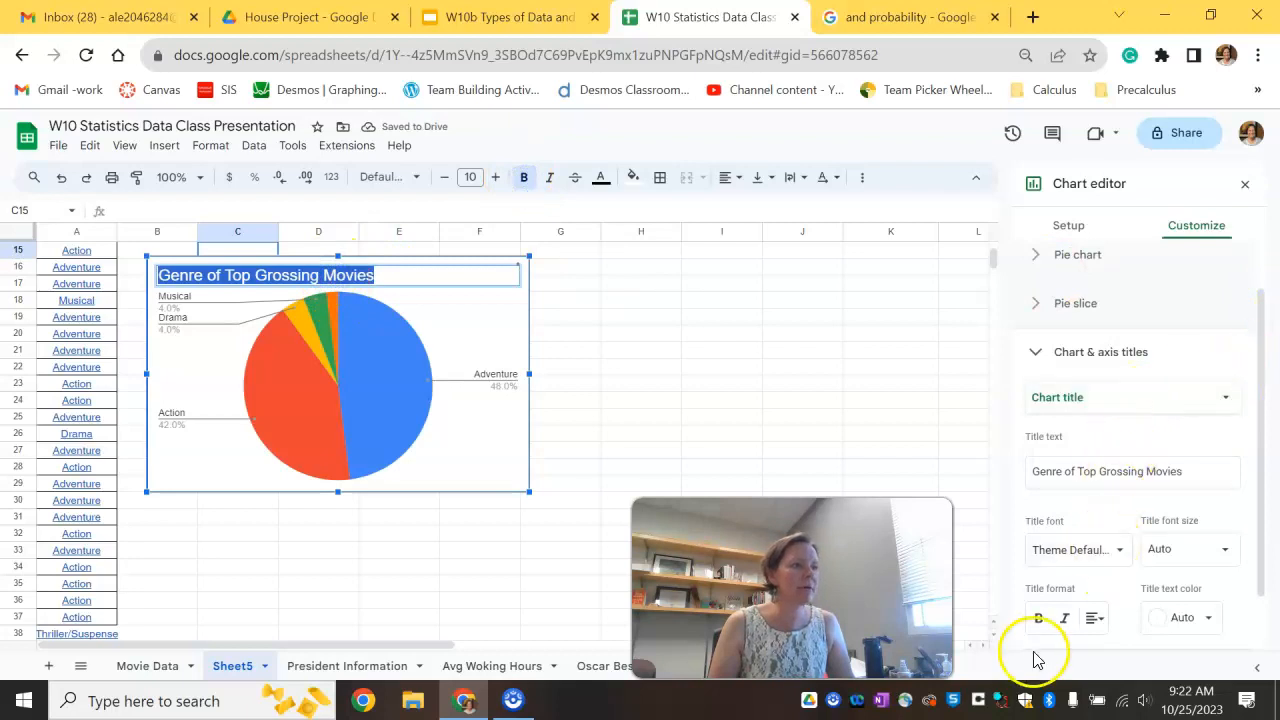
pyautogui.click(1040, 619)
pyautogui.click(1094, 618)
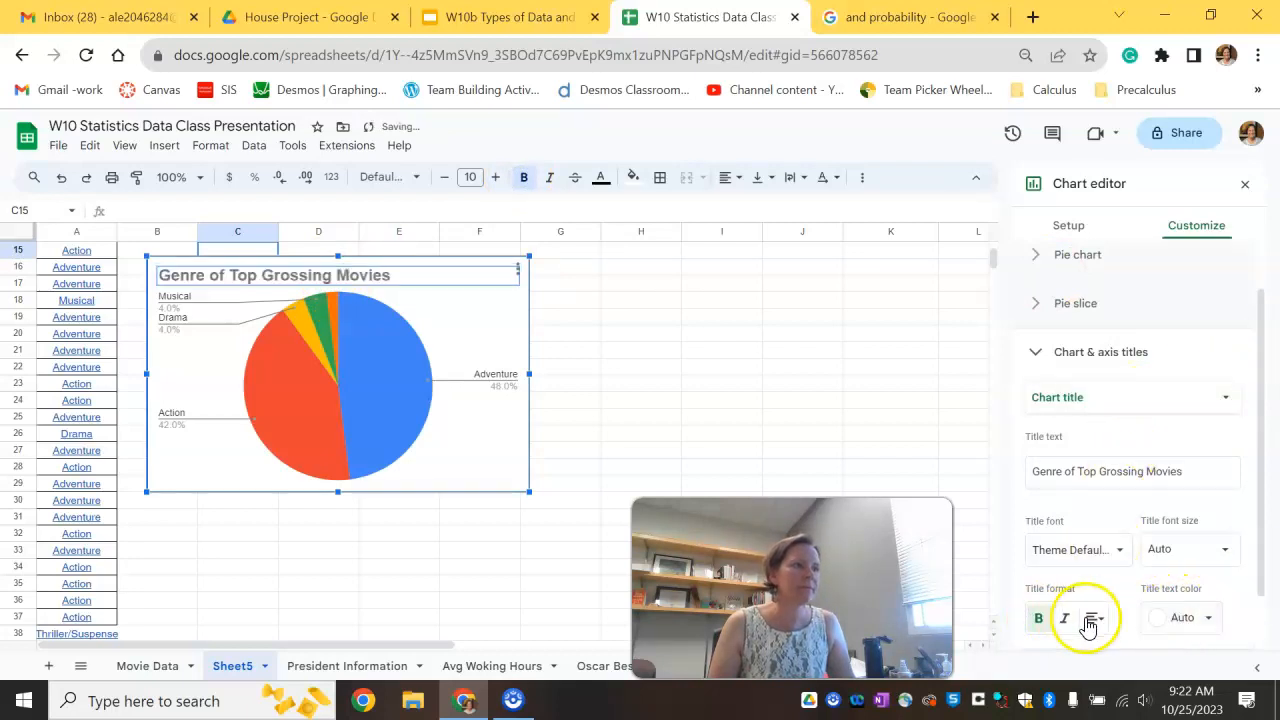
pyautogui.click(1116, 651)
pyautogui.click(1200, 617)
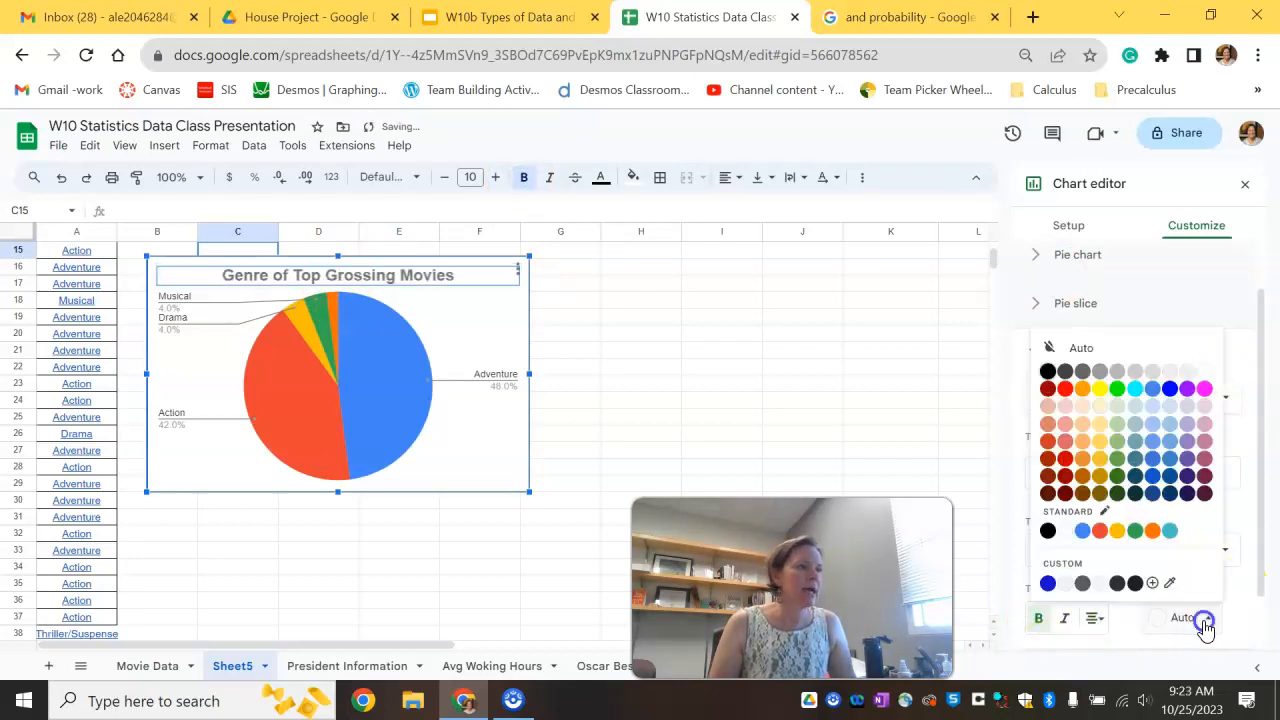
pyautogui.click(1136, 532)
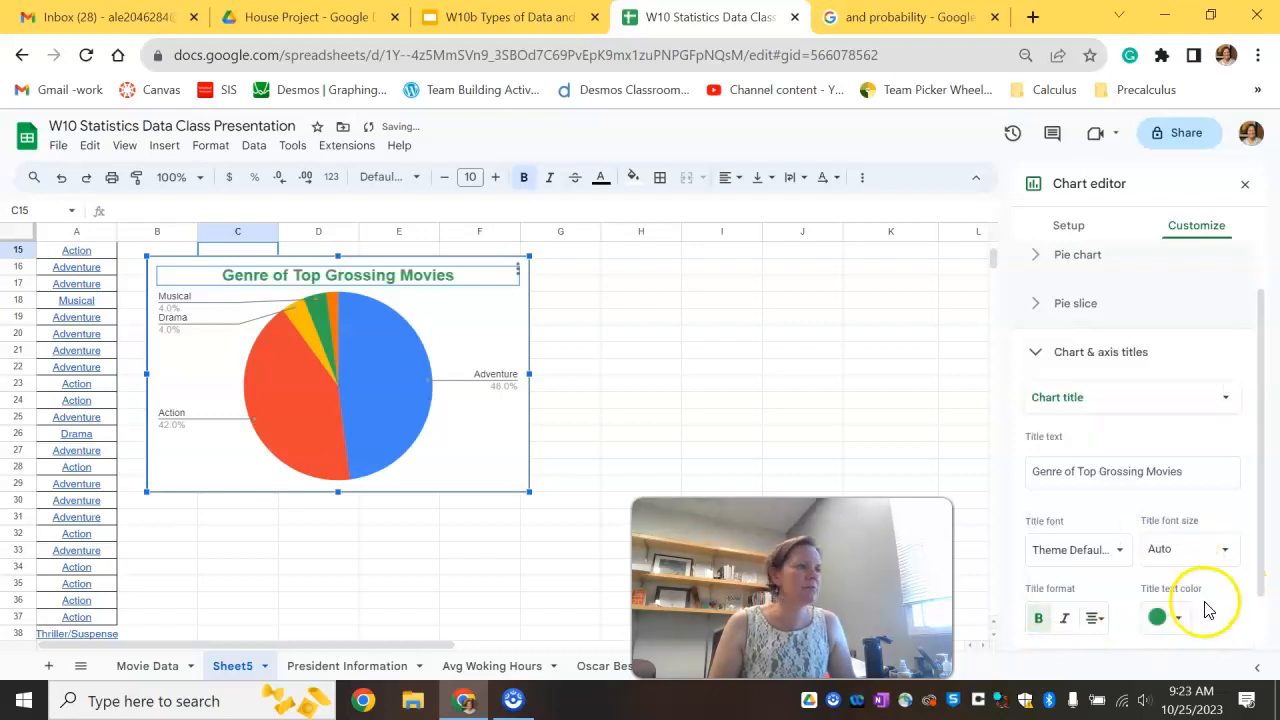
pyautogui.click(1170, 617)
pyautogui.click(1138, 535)
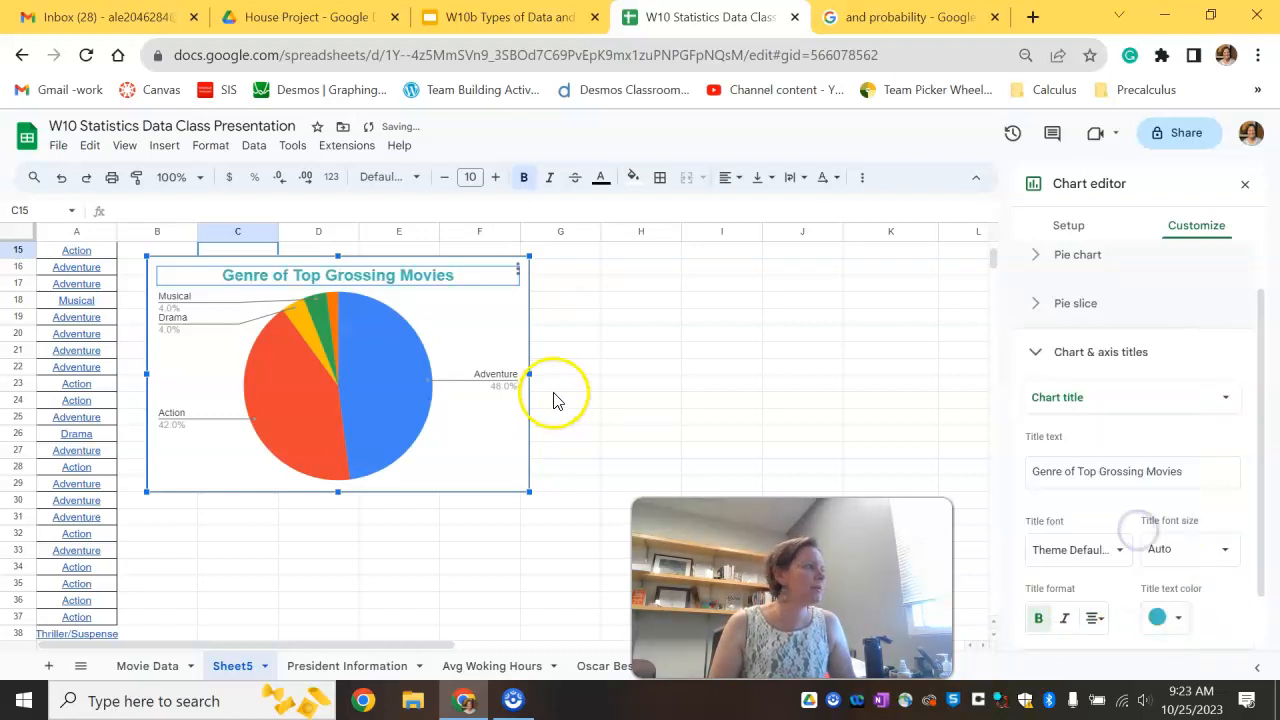
pyautogui.click(611, 382)
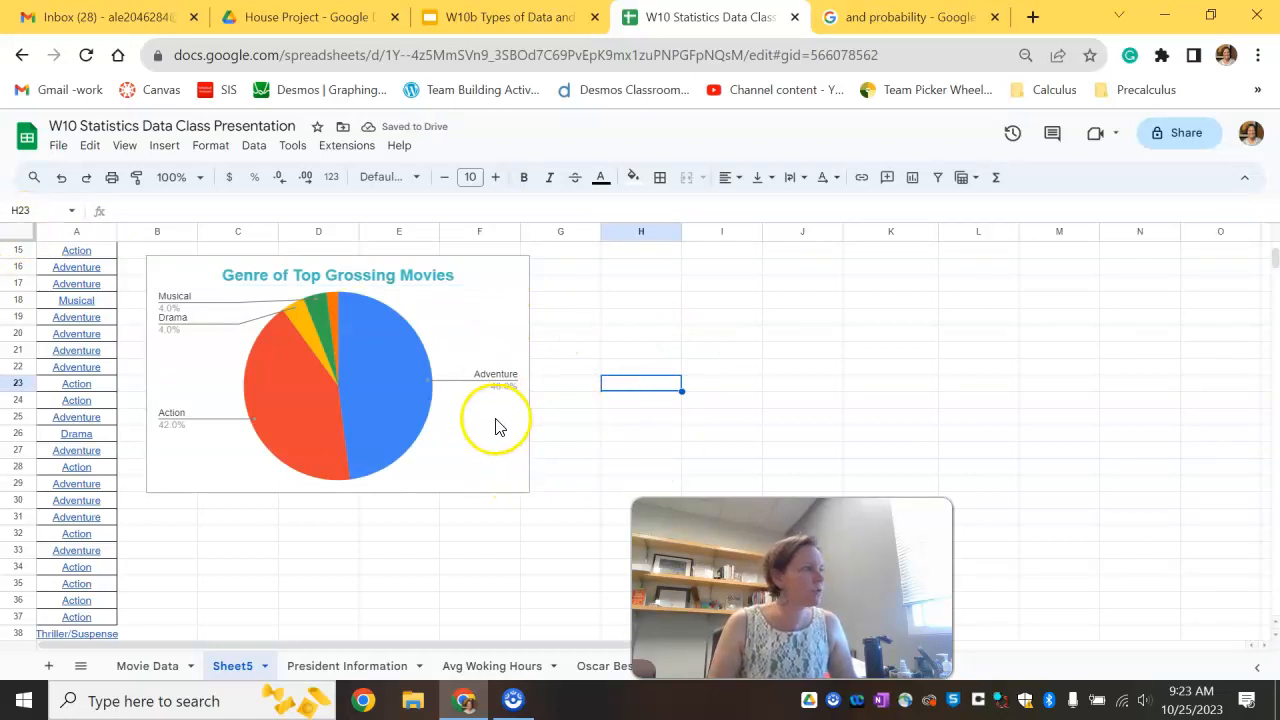
# Step: Enter 48% as the relative frequency for Adventure, reading the Adventure slice's percentage
pyautogui.click(386, 390)
pyautogui.moveTo(393, 387)
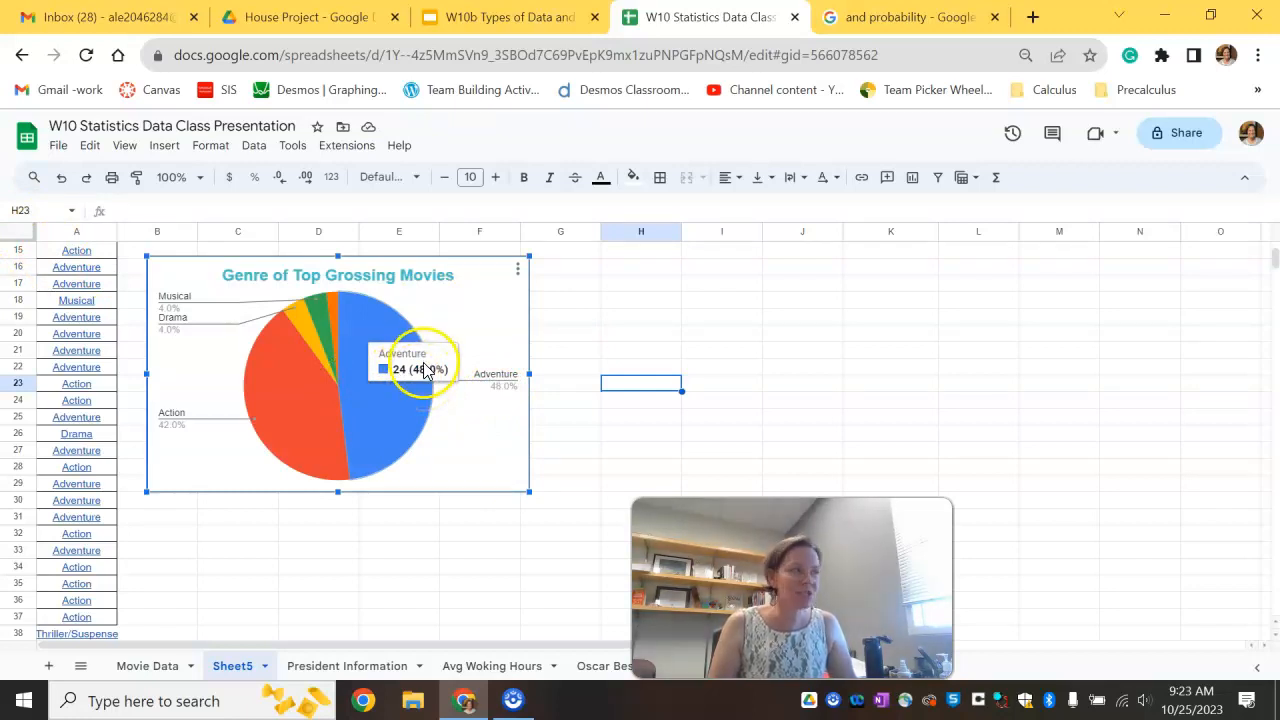
pyautogui.scroll(5, 915, 395)
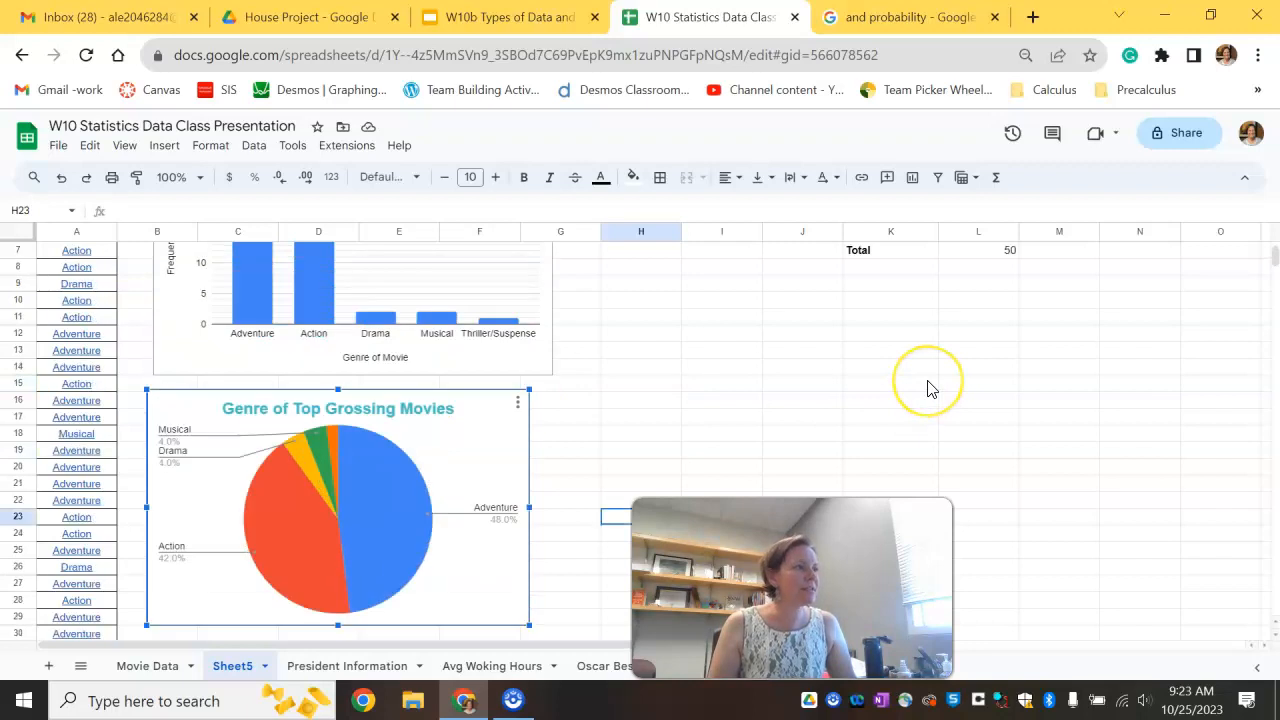
pyautogui.scroll(-2, 971, 362)
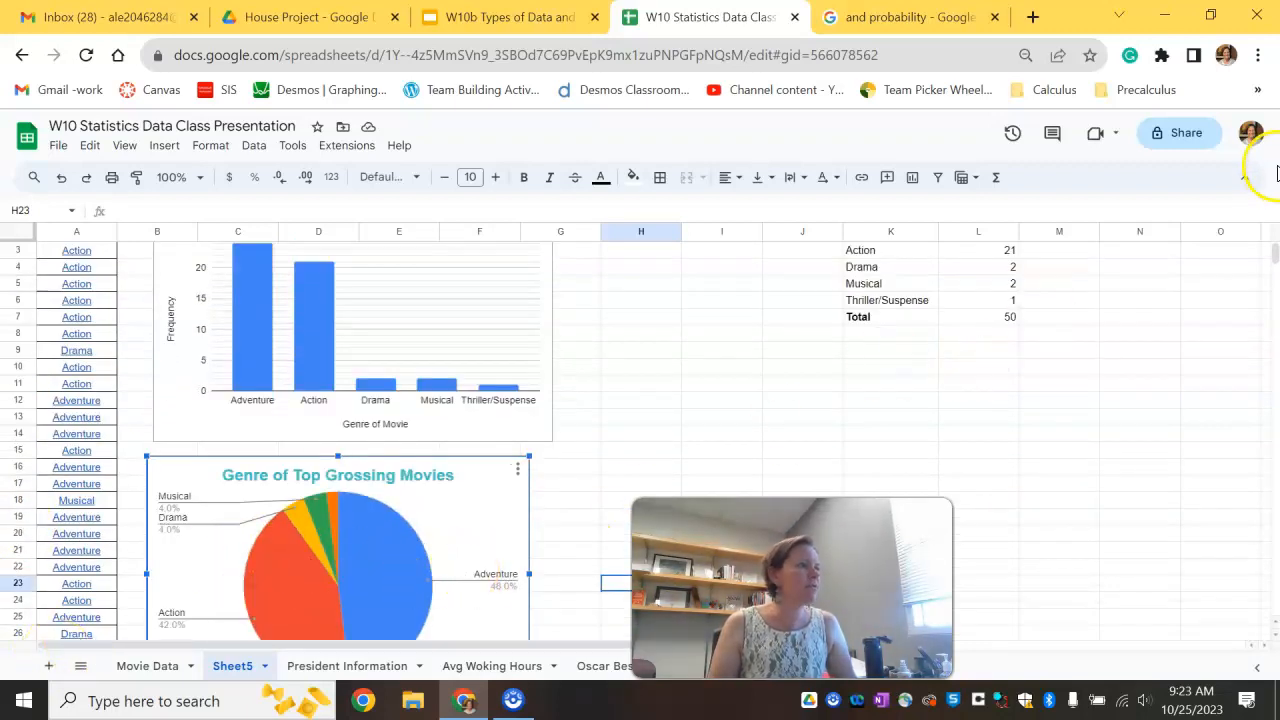
pyautogui.scroll(2, 1060, 300)
pyautogui.click(1048, 296)
pyautogui.write('48%')
pyautogui.press('Return')
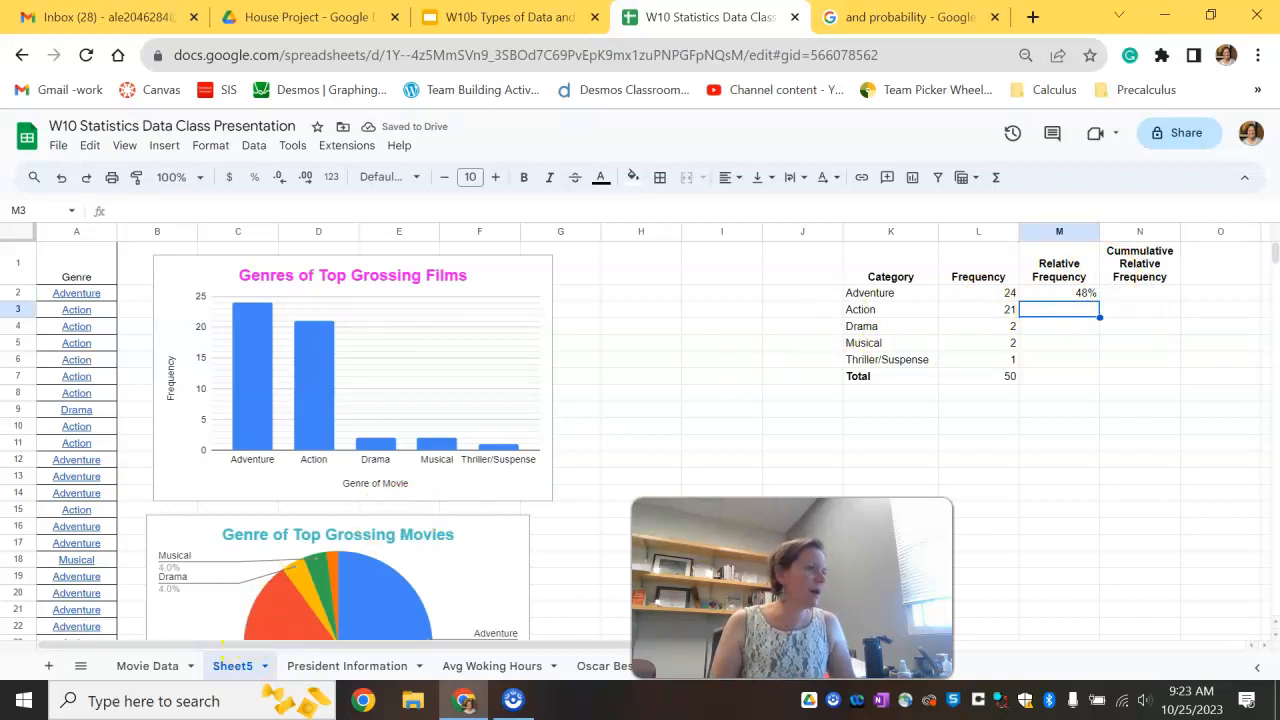
# Step: Enter relative frequencies of 42% for Action, 4% for Drama and 4% for Musical
pyautogui.scroll(-1, 305, 528)
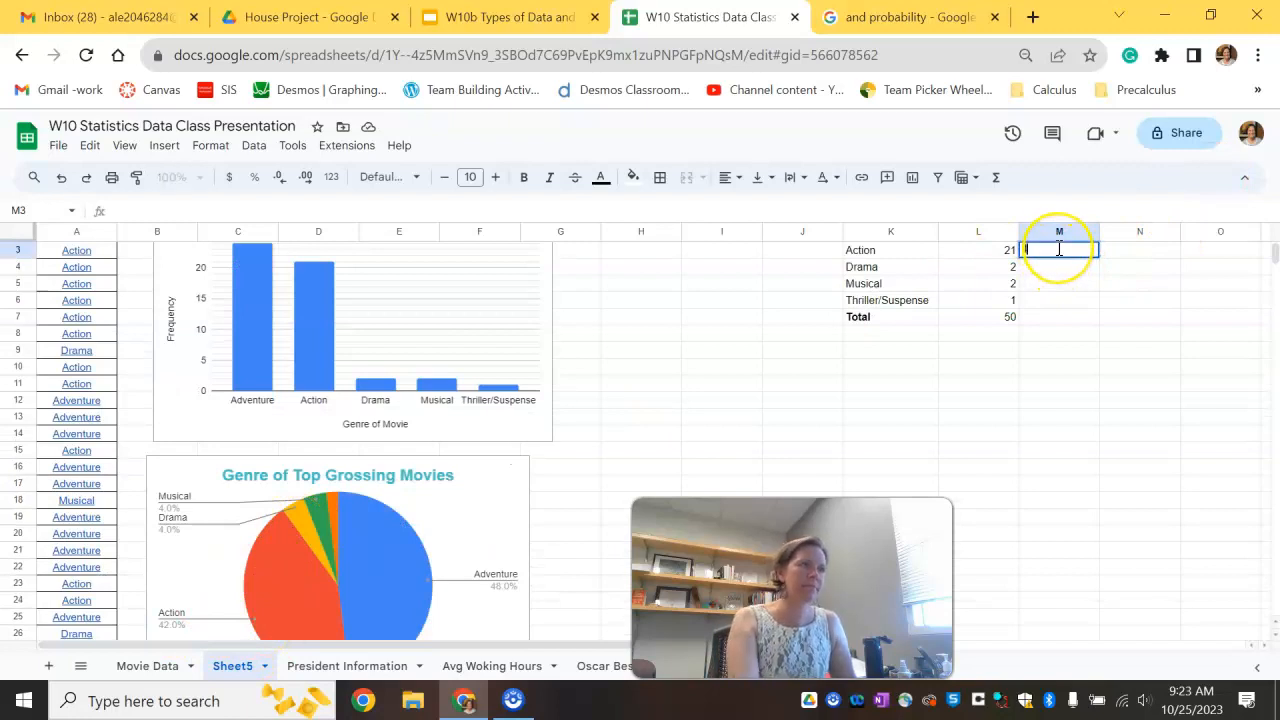
pyautogui.press('Return')
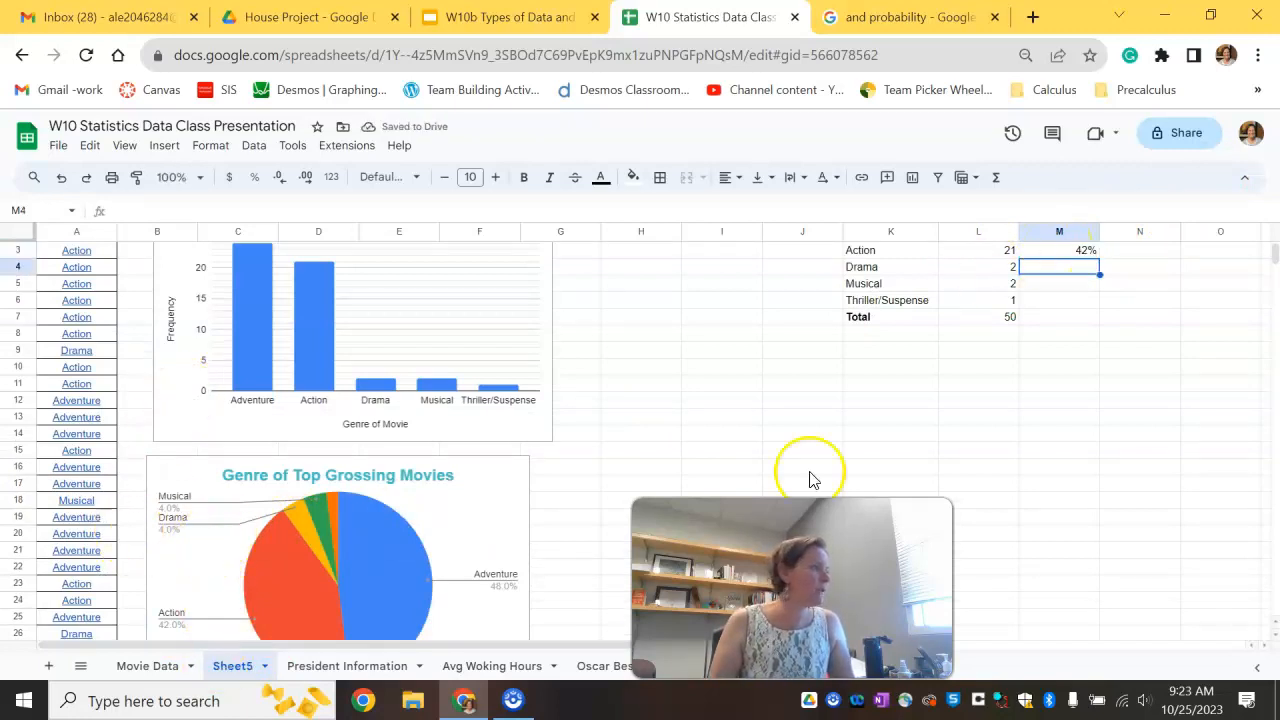
pyautogui.write('4%')
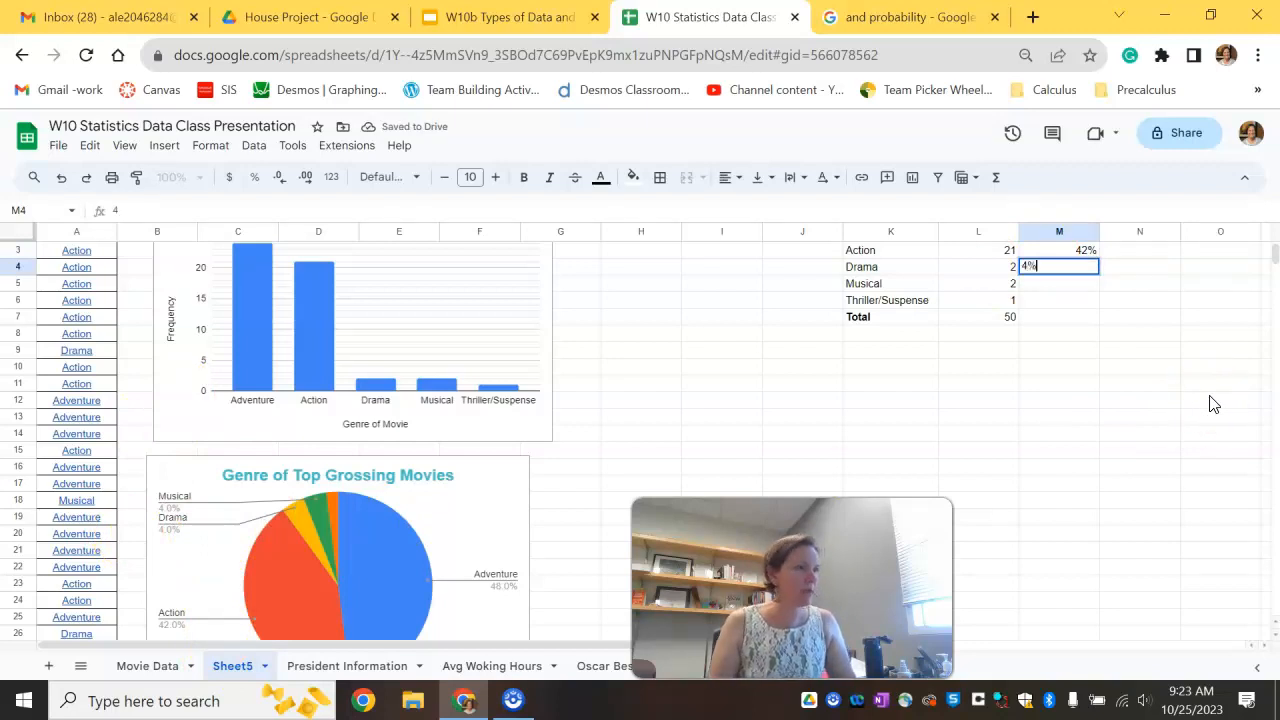
pyautogui.click(1060, 283)
pyautogui.write('4')
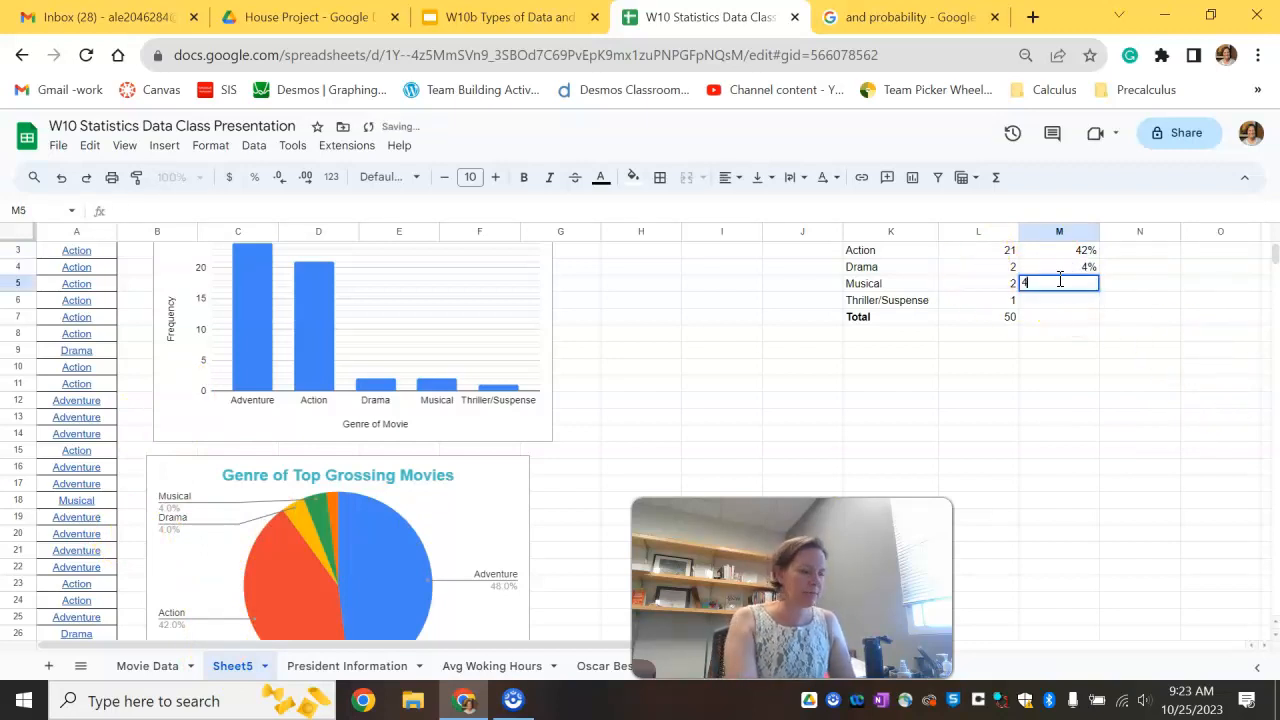
pyautogui.write('%')
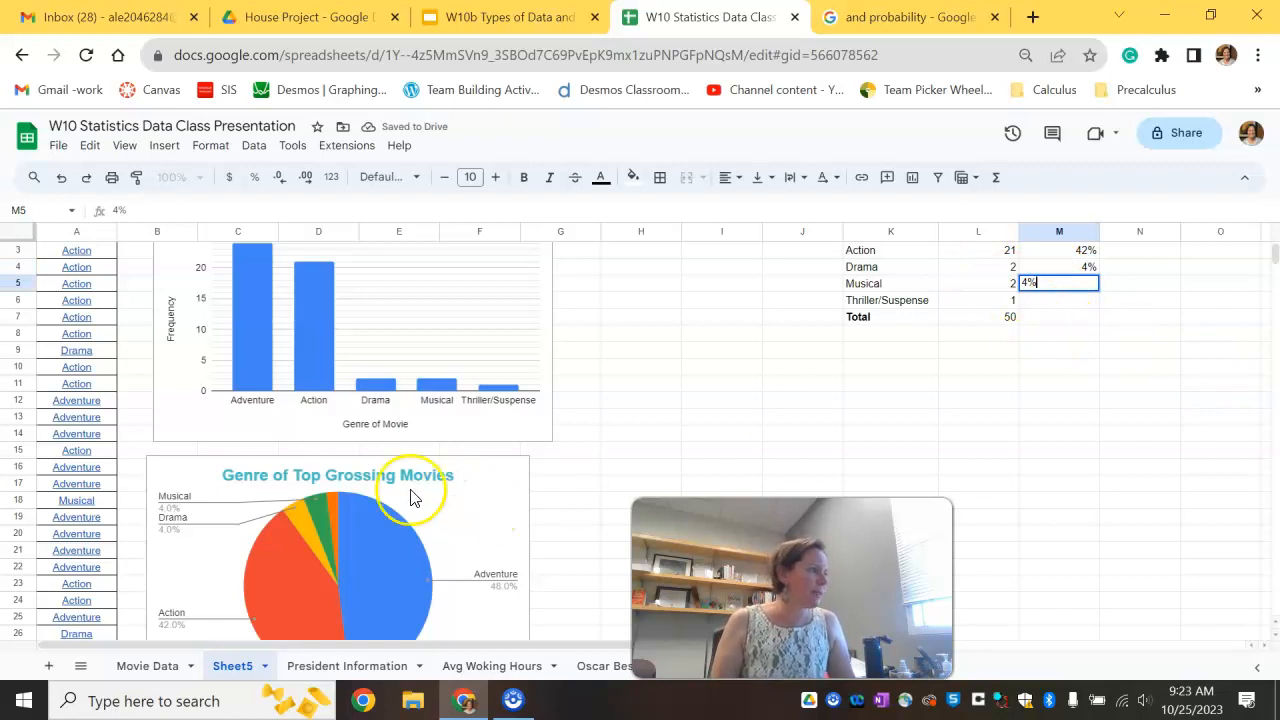
# Step: Check the Thriller/Suspense slice of the pie chart and enter 2% as its relative frequency
pyautogui.click(336, 505)
pyautogui.scroll(-1, 335, 495)
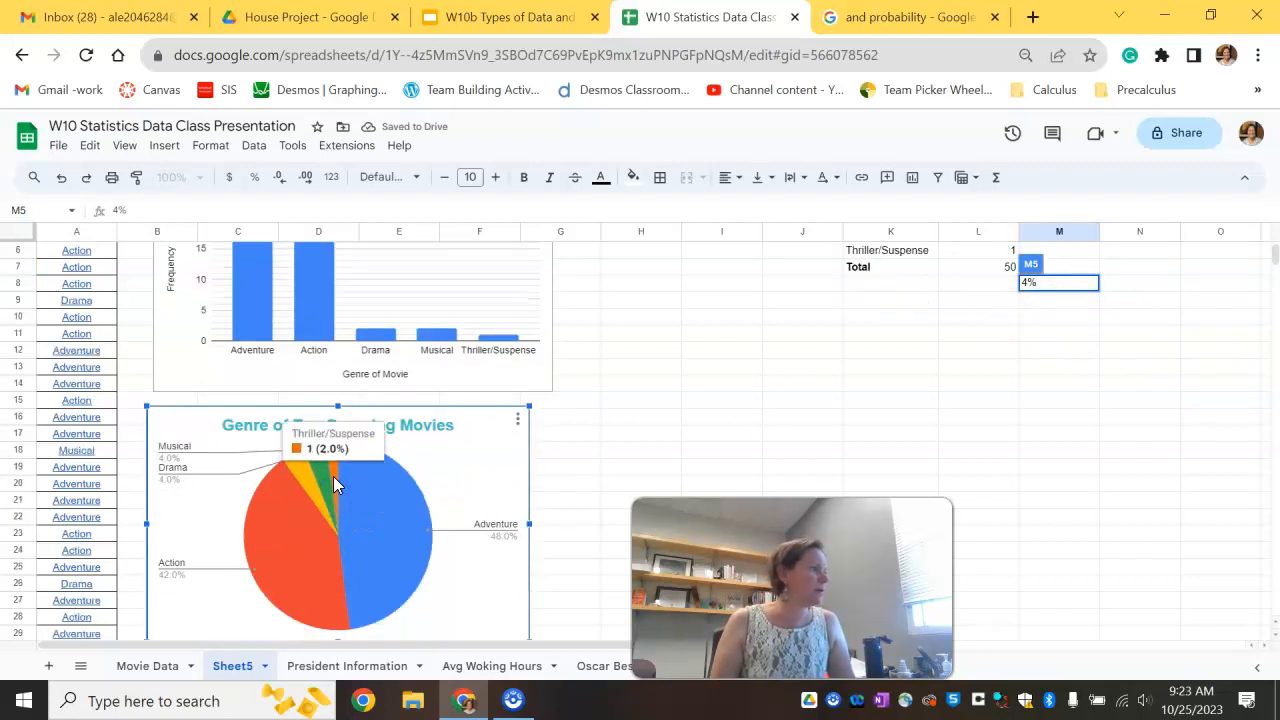
pyautogui.click(1074, 363)
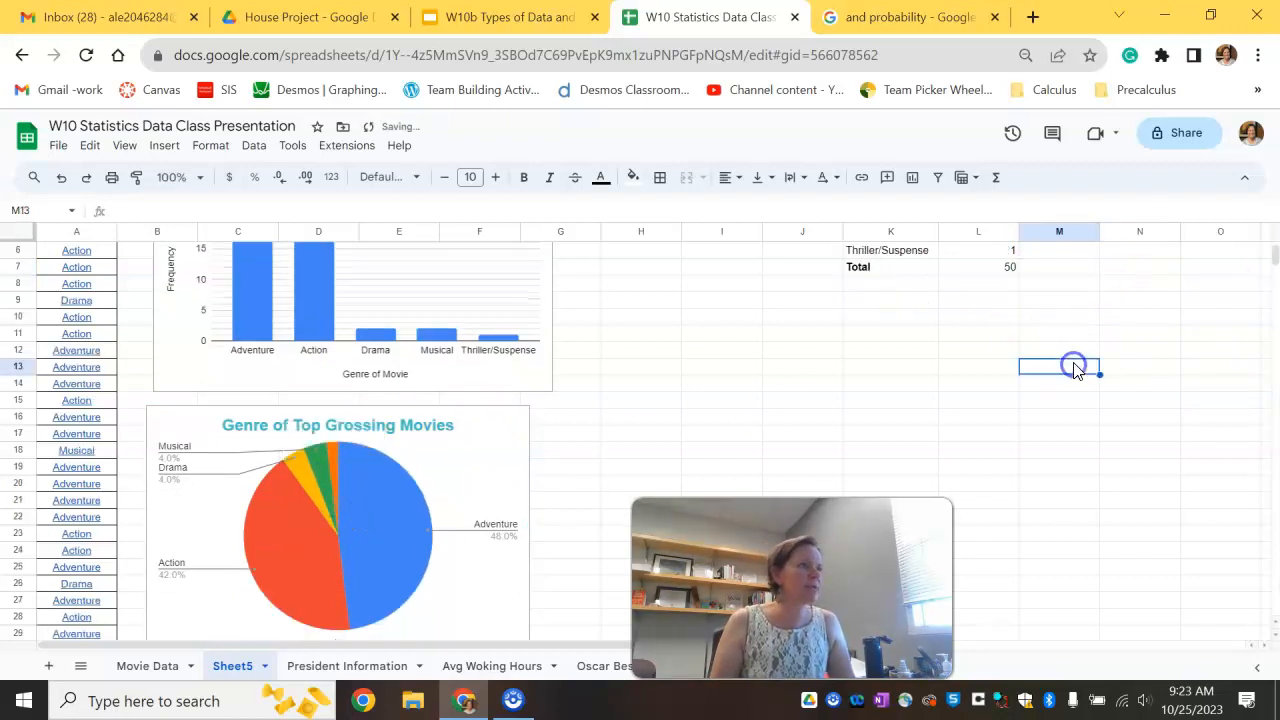
pyautogui.scroll(1, 1068, 393)
pyautogui.click(1063, 360)
pyautogui.write('2%')
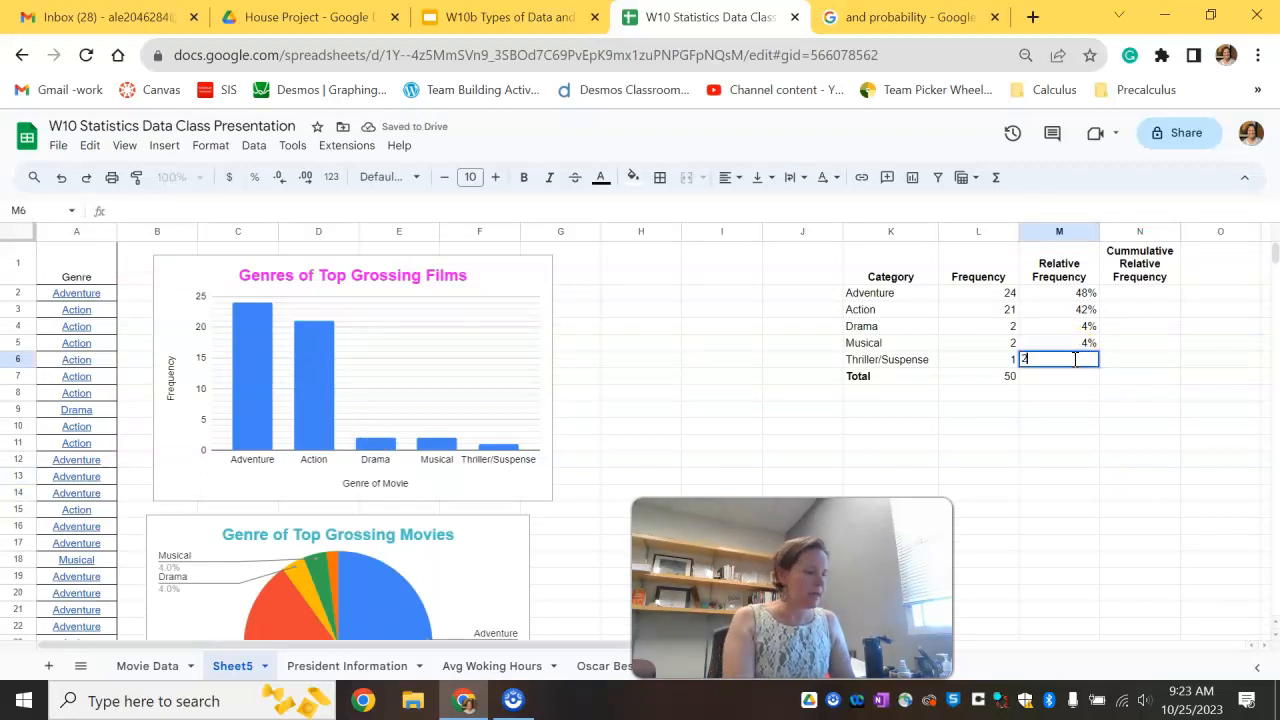
pyautogui.click(1097, 442)
pyautogui.click(1080, 376)
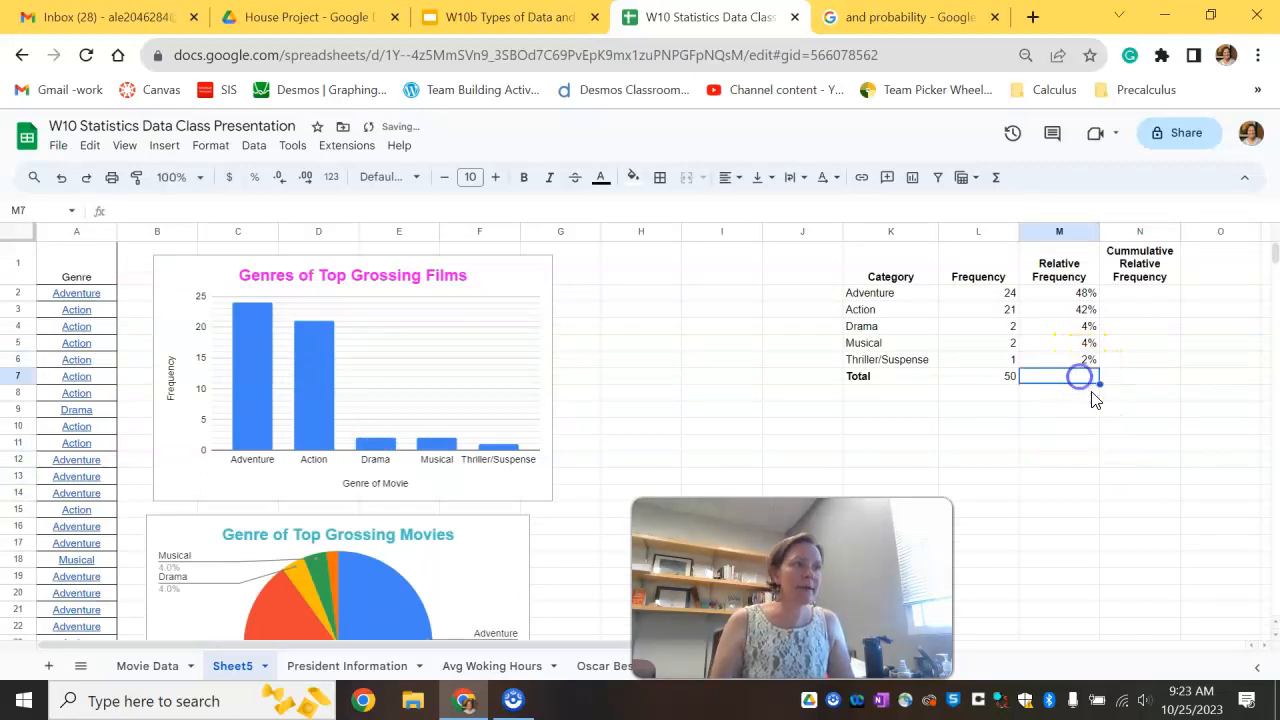
# Step: Sum the relative frequencies M2:M6 in the Total row
pyautogui.write('=sum(')
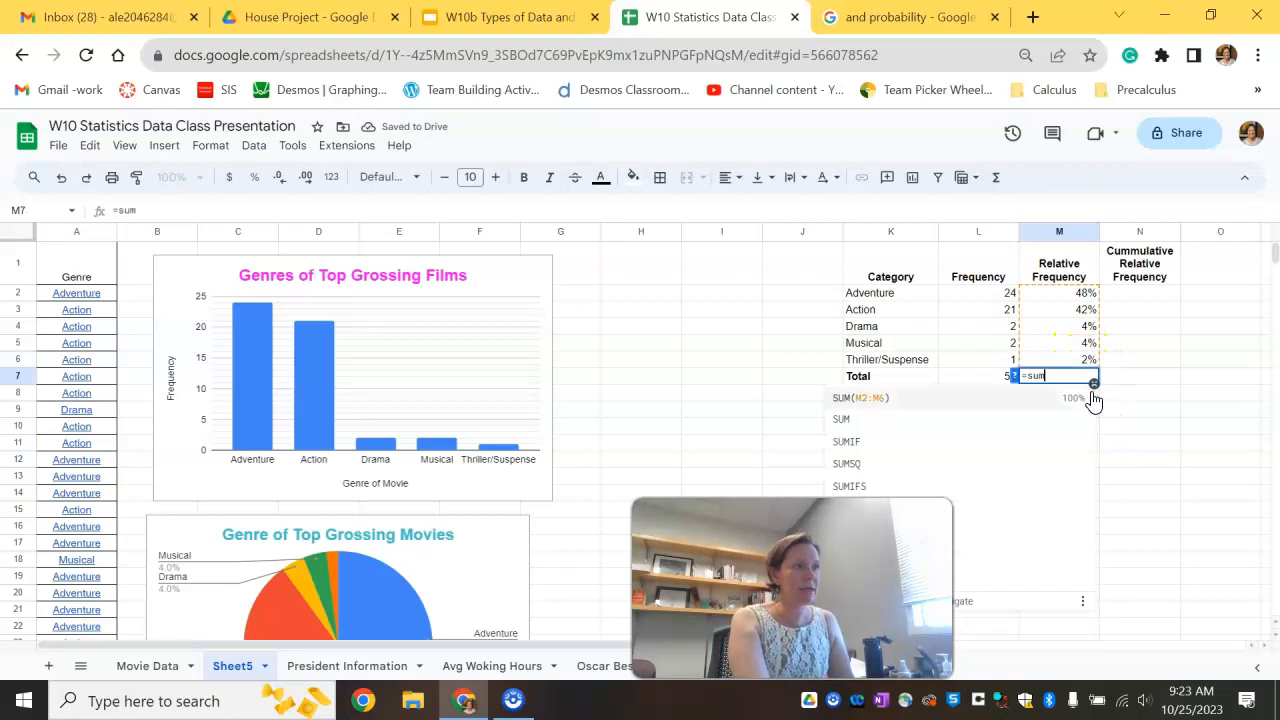
pyautogui.moveTo(1059, 292); pyautogui.dragTo(1060, 359)
pyautogui.press('Return')
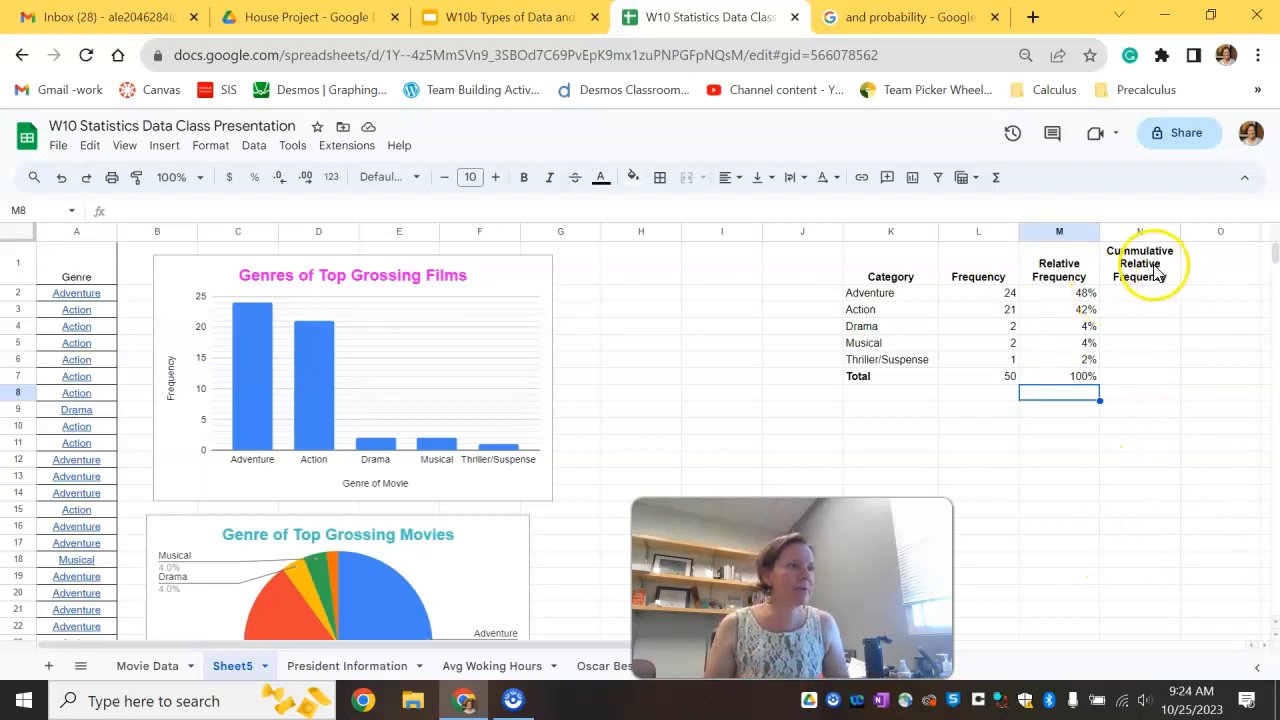
# Step: Enter 100% as the total cumulative relative frequency
pyautogui.click(1130, 379)
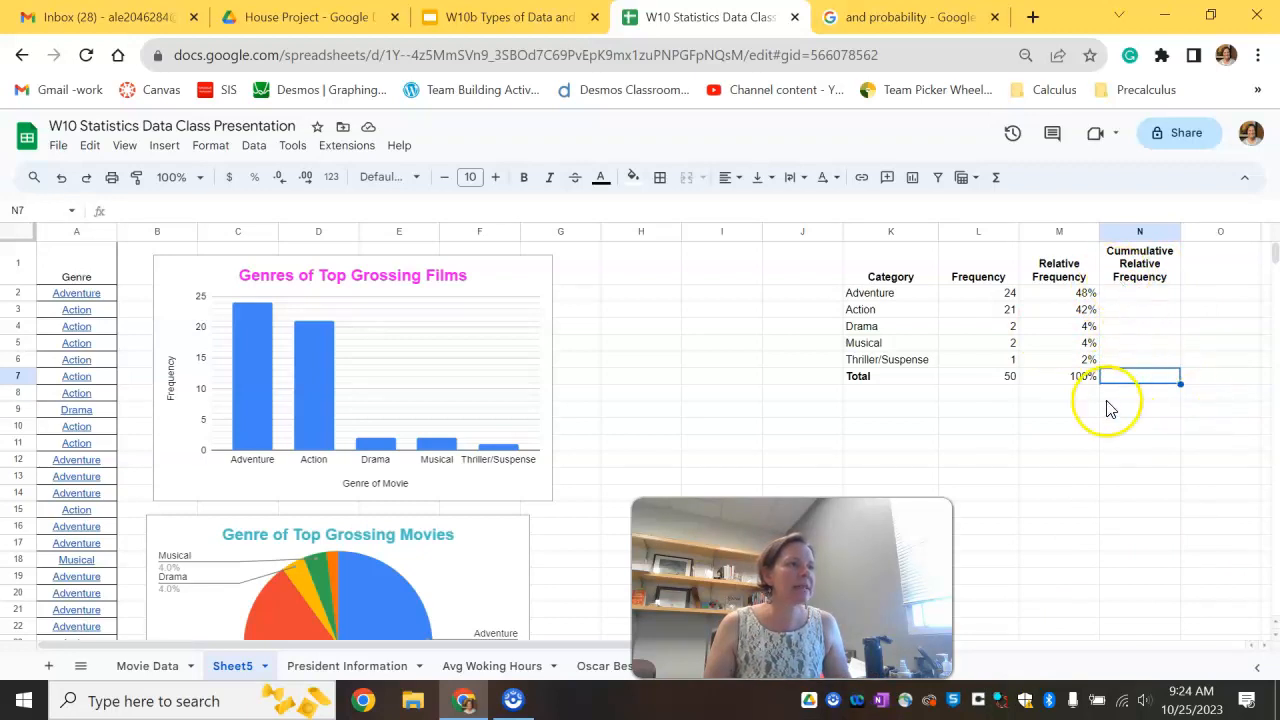
pyautogui.write('100')
pyautogui.click(1150, 424)
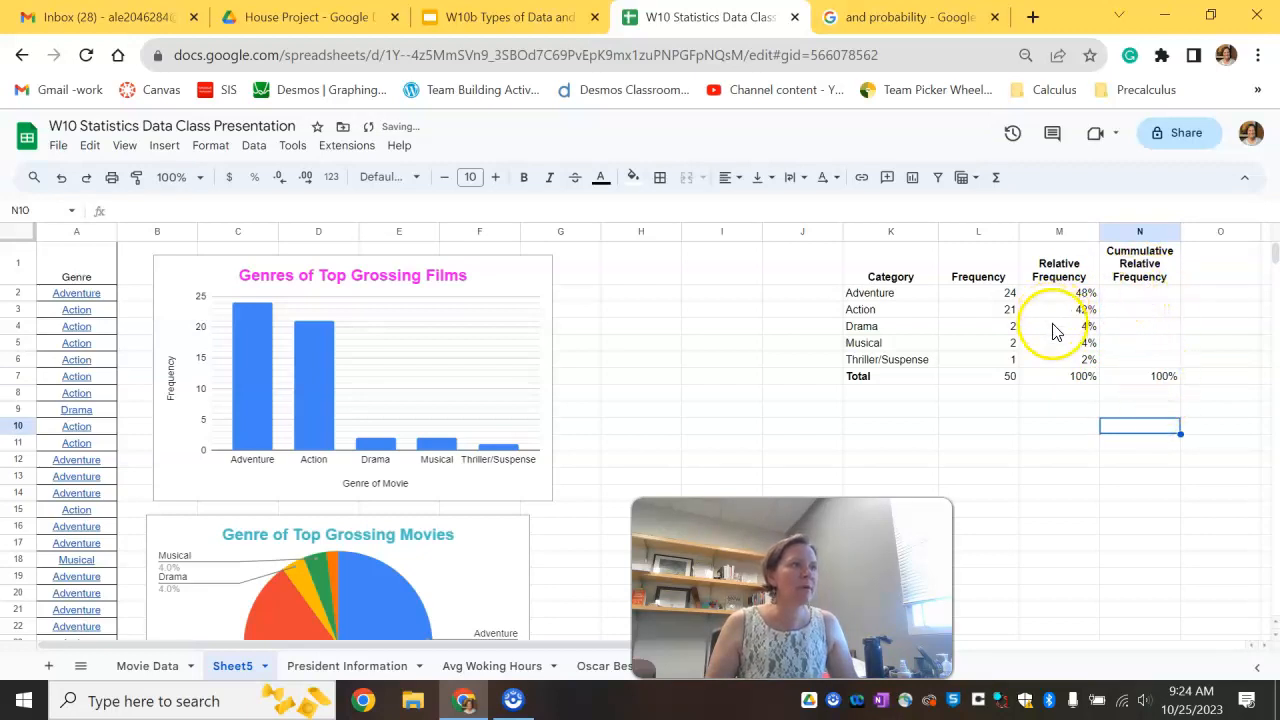
# Step: Enter 48% as Adventure's cumulative relative frequency
pyautogui.click(1155, 293)
pyautogui.write('4')
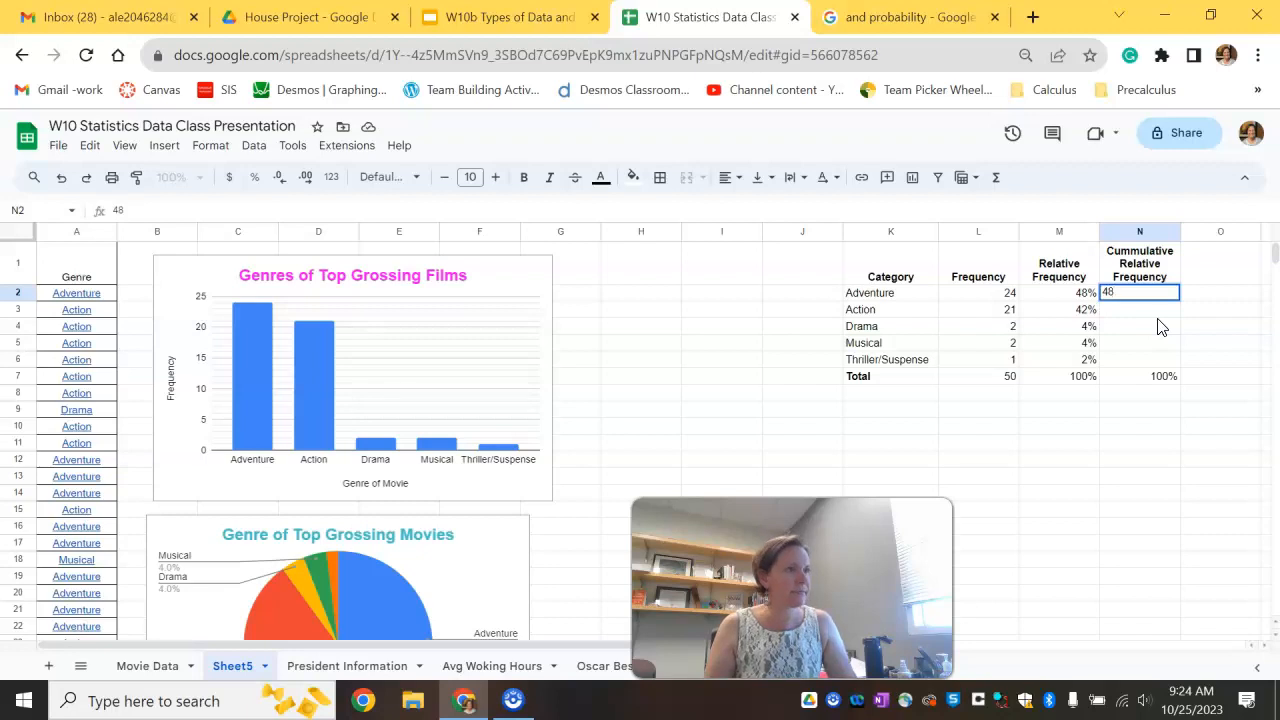
pyautogui.write('8')
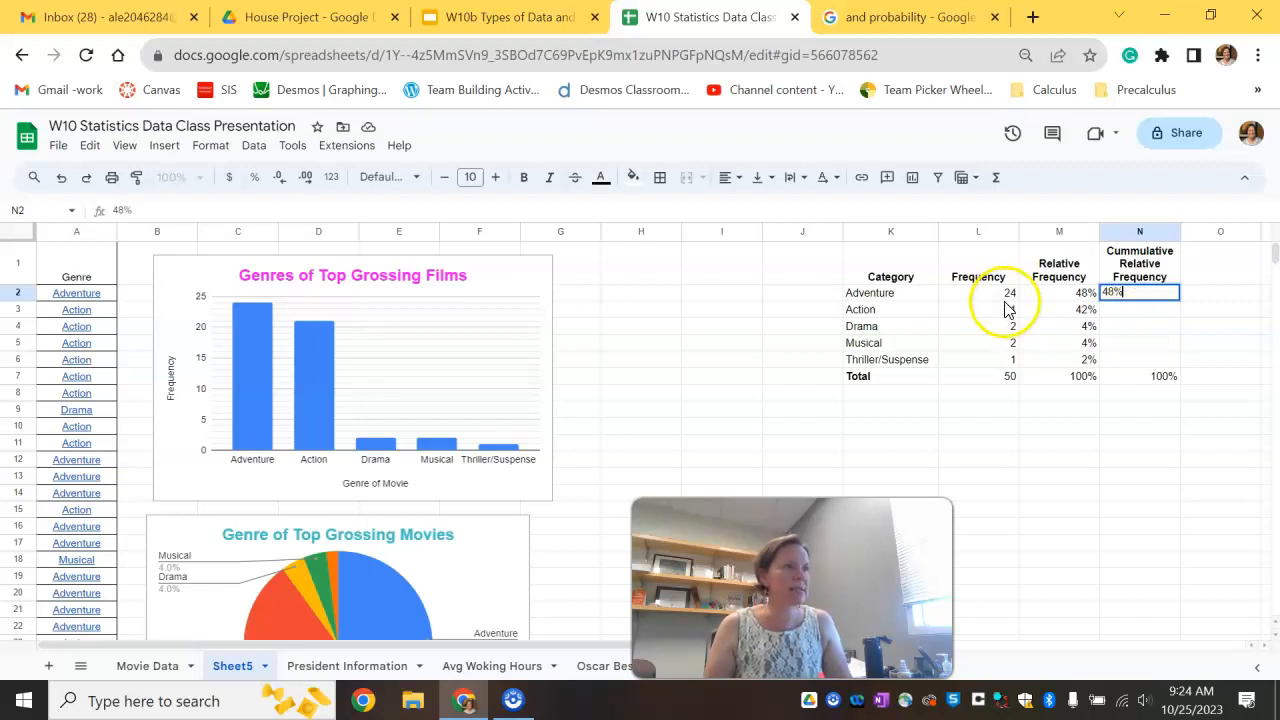
pyautogui.click(1140, 308)
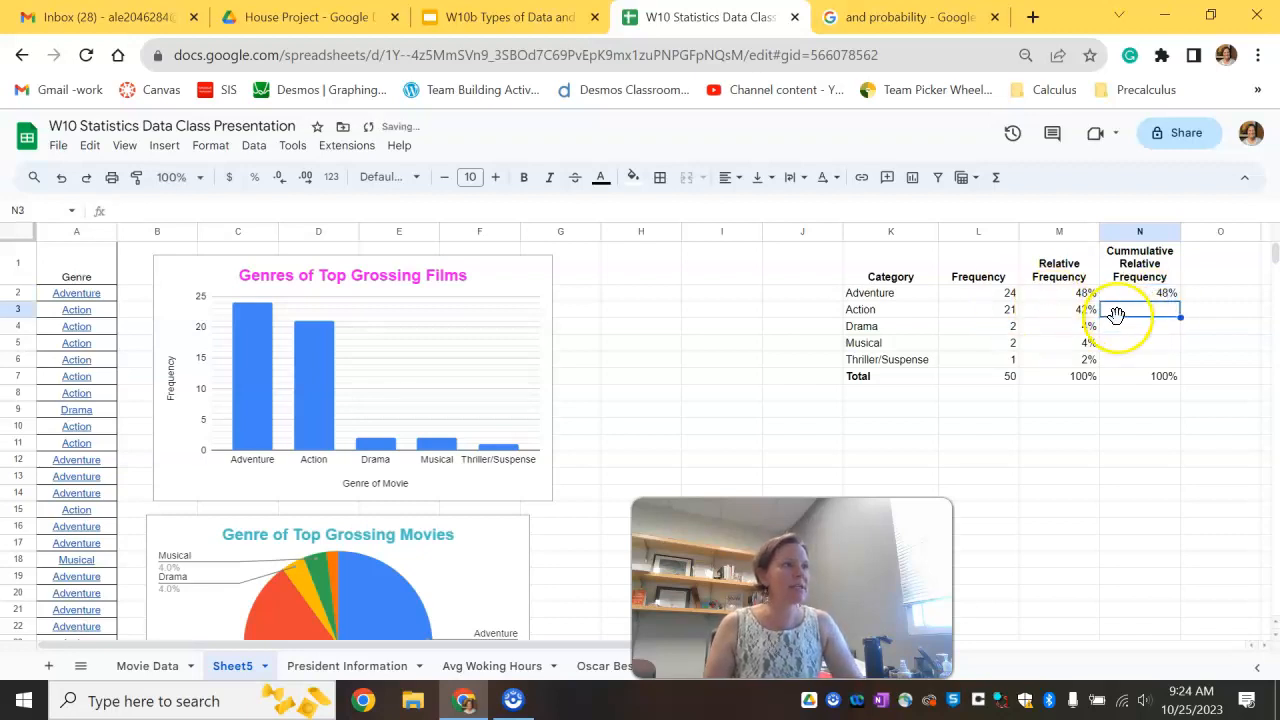
# Step: Enter the formula =48+42 as Action's cumulative relative frequency
pyautogui.write('=48+')
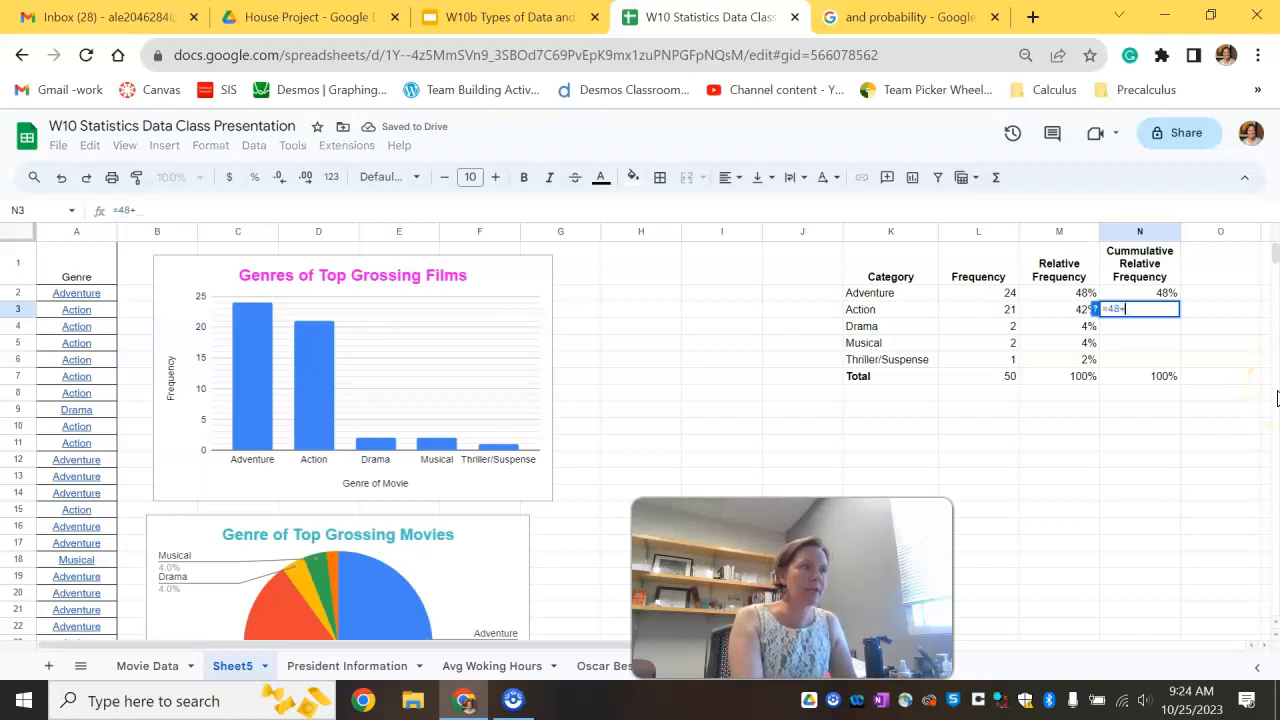
pyautogui.write('52')
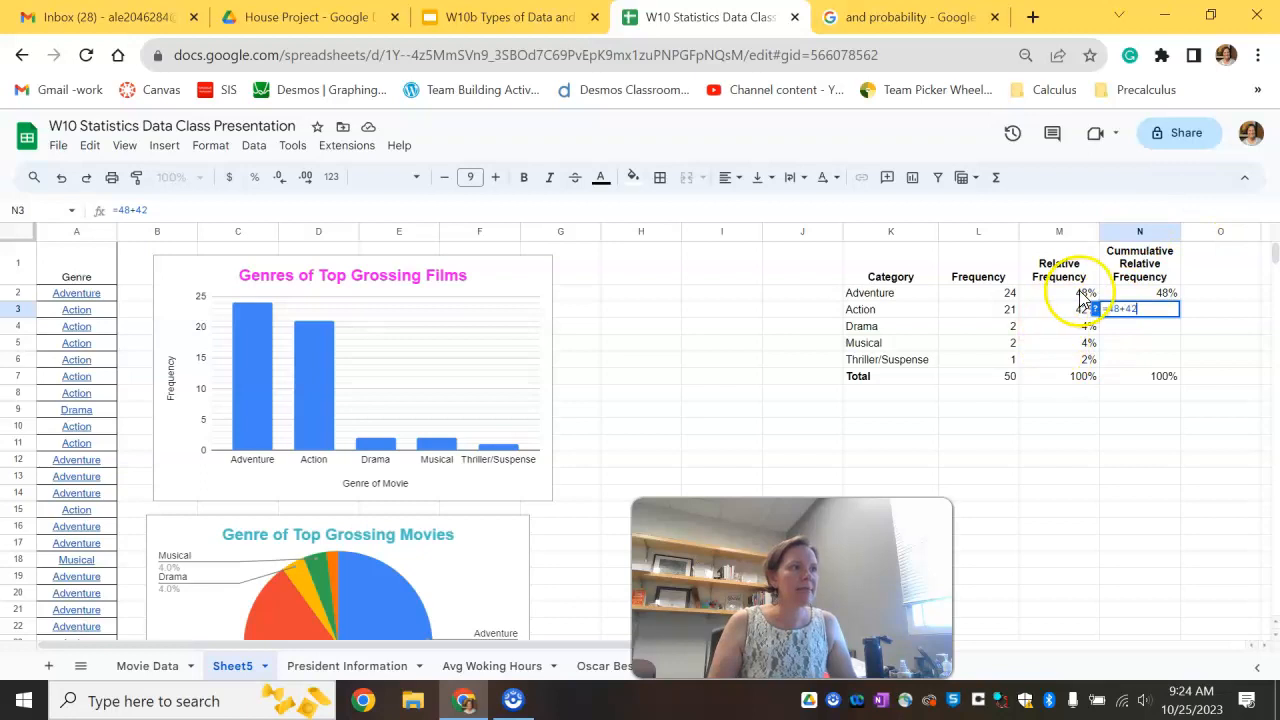
pyautogui.press('Return')
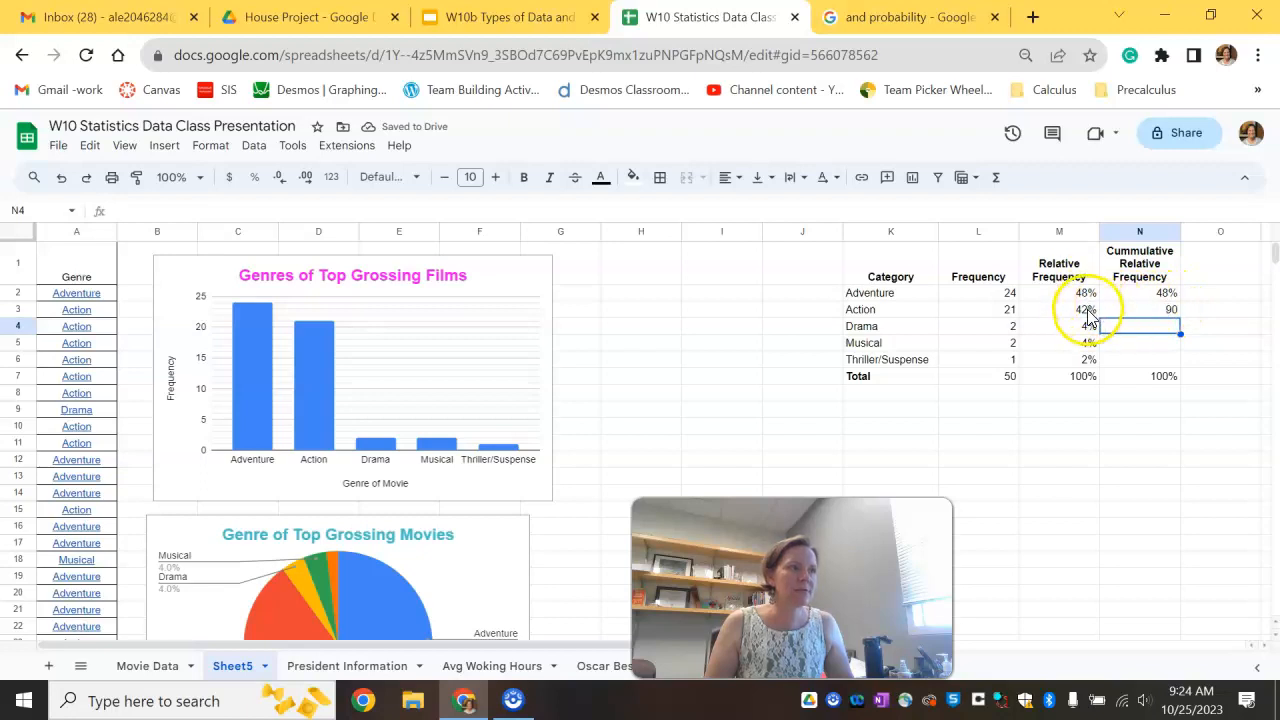
# Step: Fill in cumulative relative frequencies of 94, 98 and 100 for Drama, Musical and Thriller/Suspense
pyautogui.click(1136, 343)
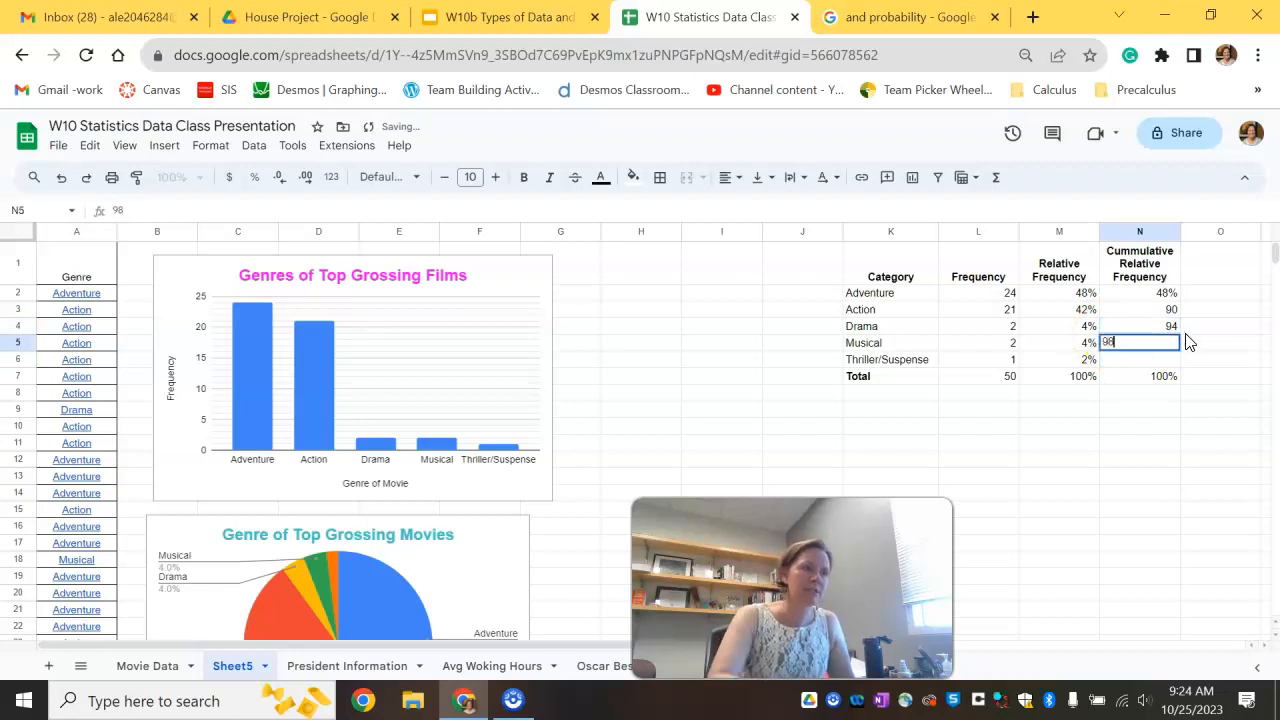
pyautogui.click(1145, 359)
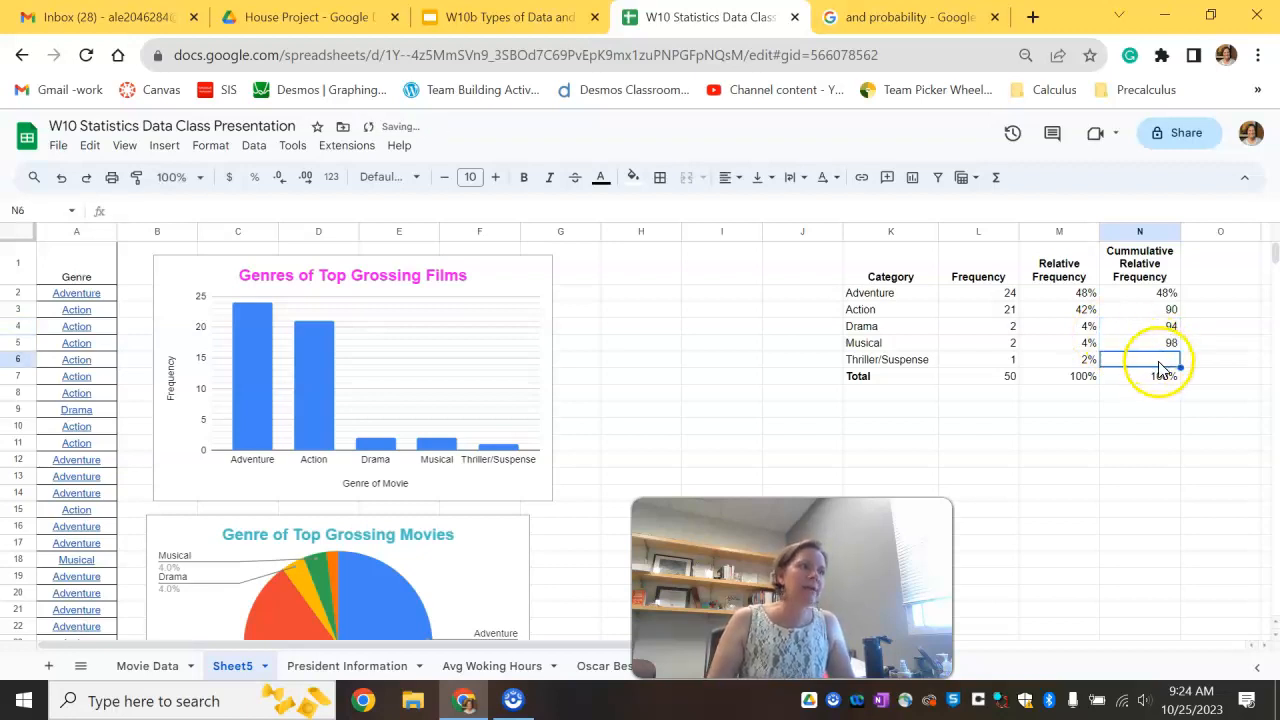
pyautogui.write('100')
pyautogui.press('Return')
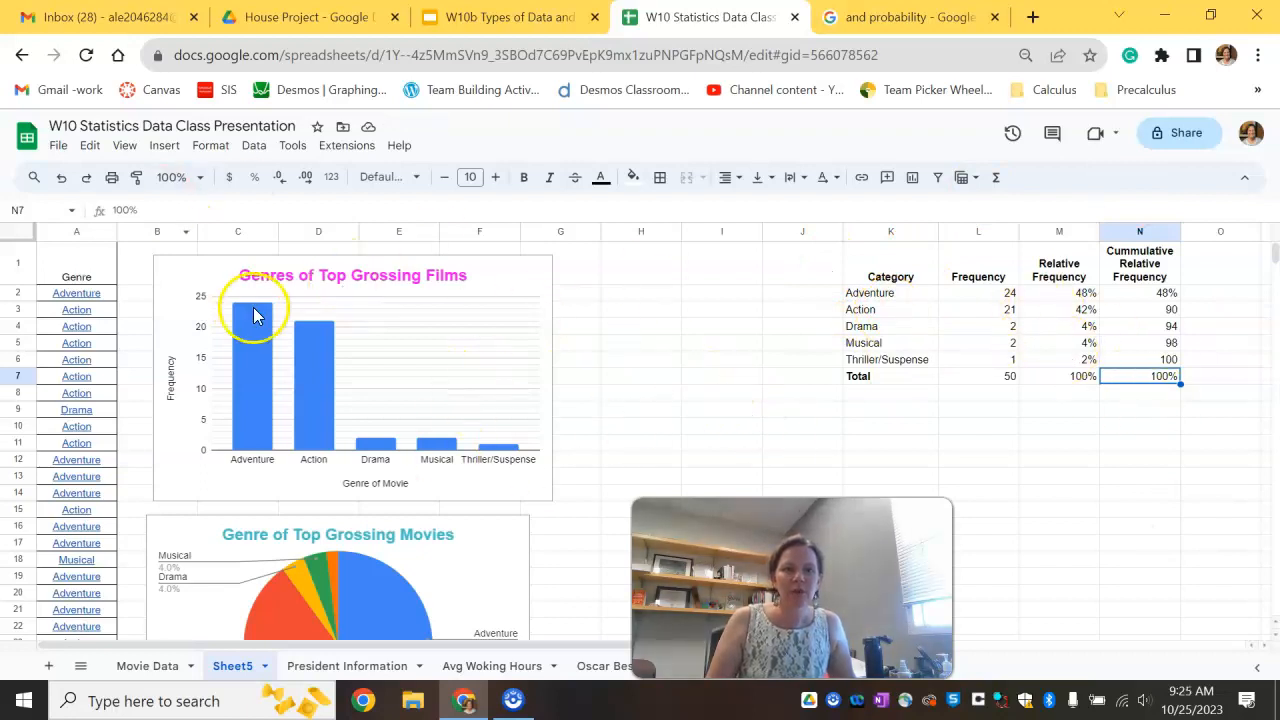
# Step: Nudge the column chart slightly up and left, then deselect it
pyautogui.click(181, 266)
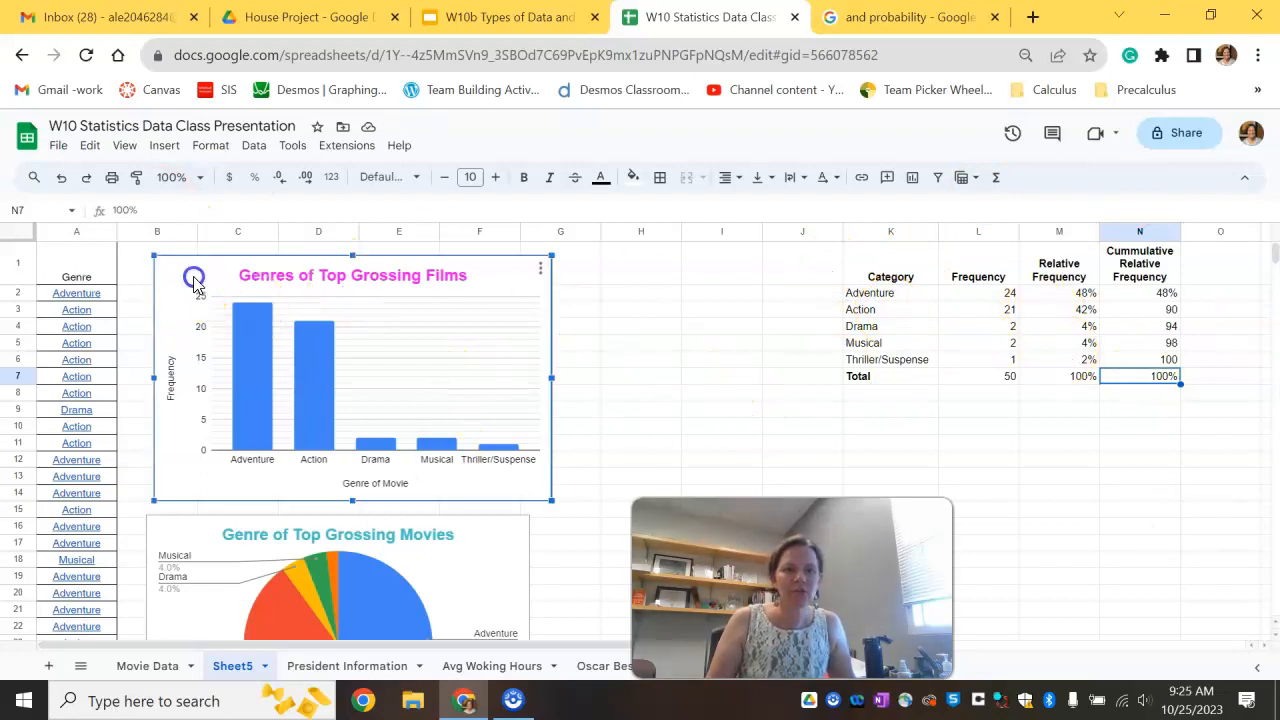
pyautogui.moveTo(194, 280); pyautogui.dragTo(185, 267)
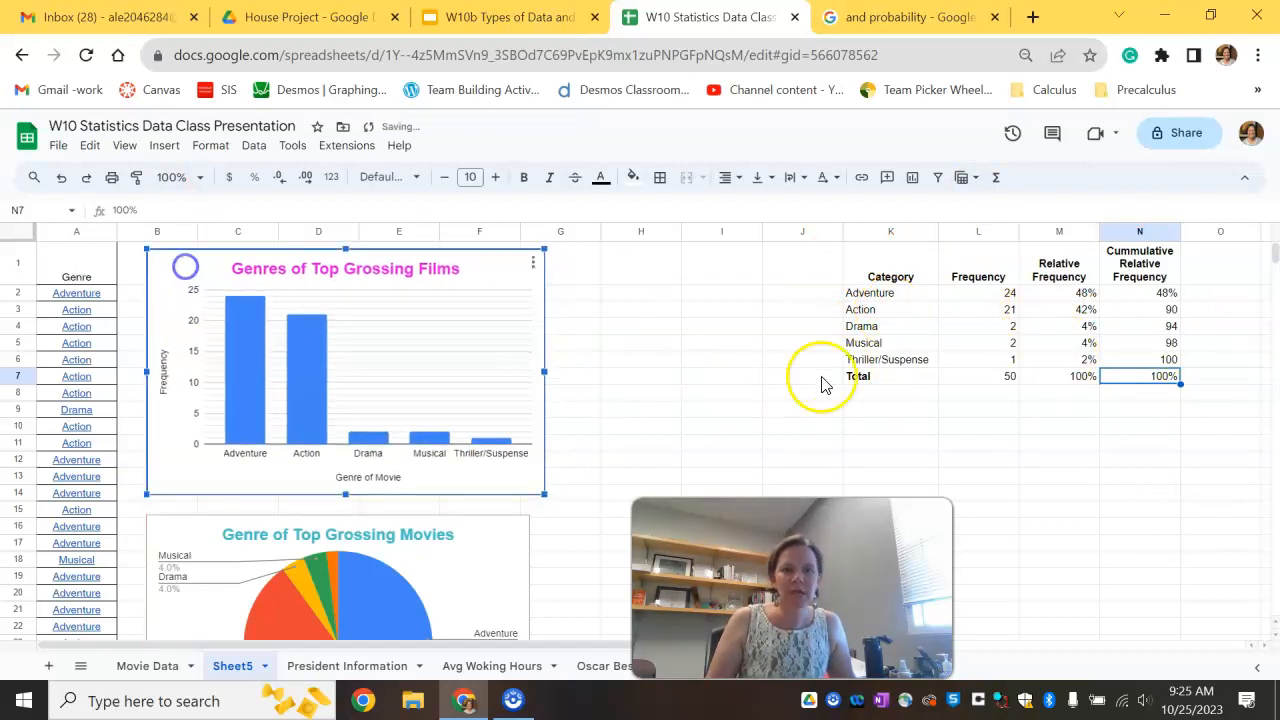
pyautogui.click(698, 361)
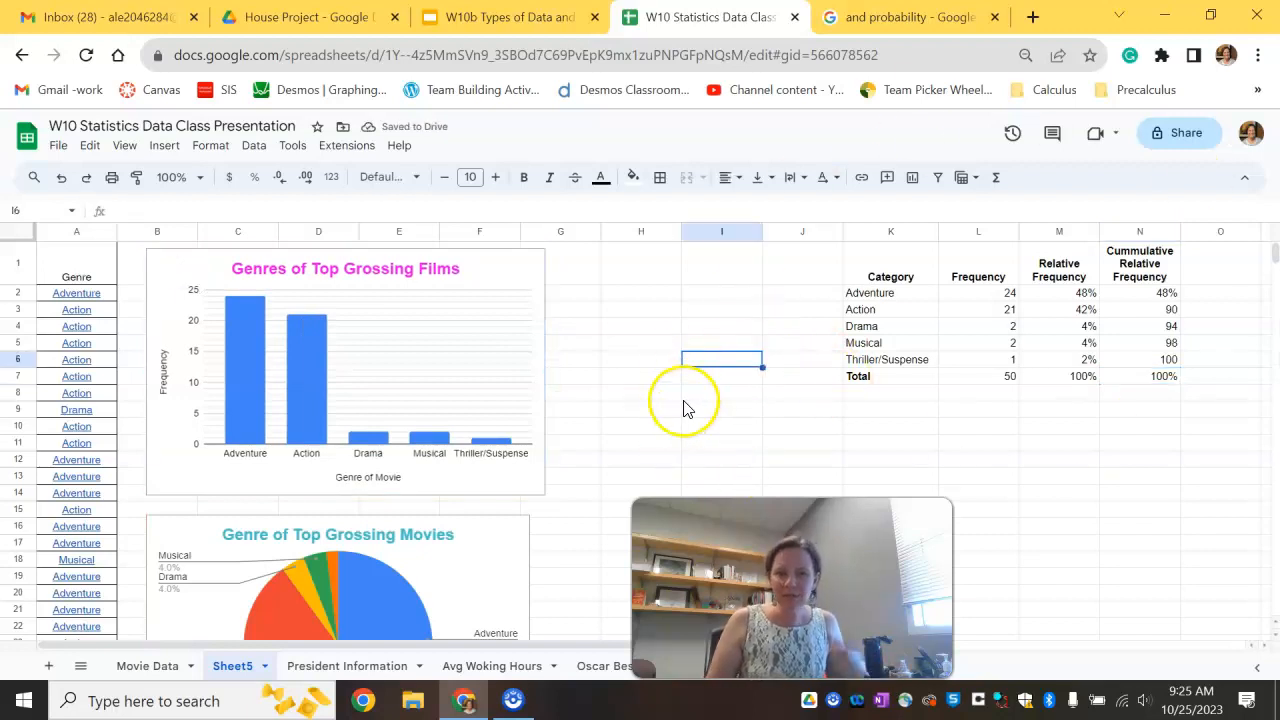
# Step: Delete the existing column chart on the Oscar Best Picture Winners sheet
pyautogui.moveTo(745, 585); pyautogui.dragTo(1037, 582)
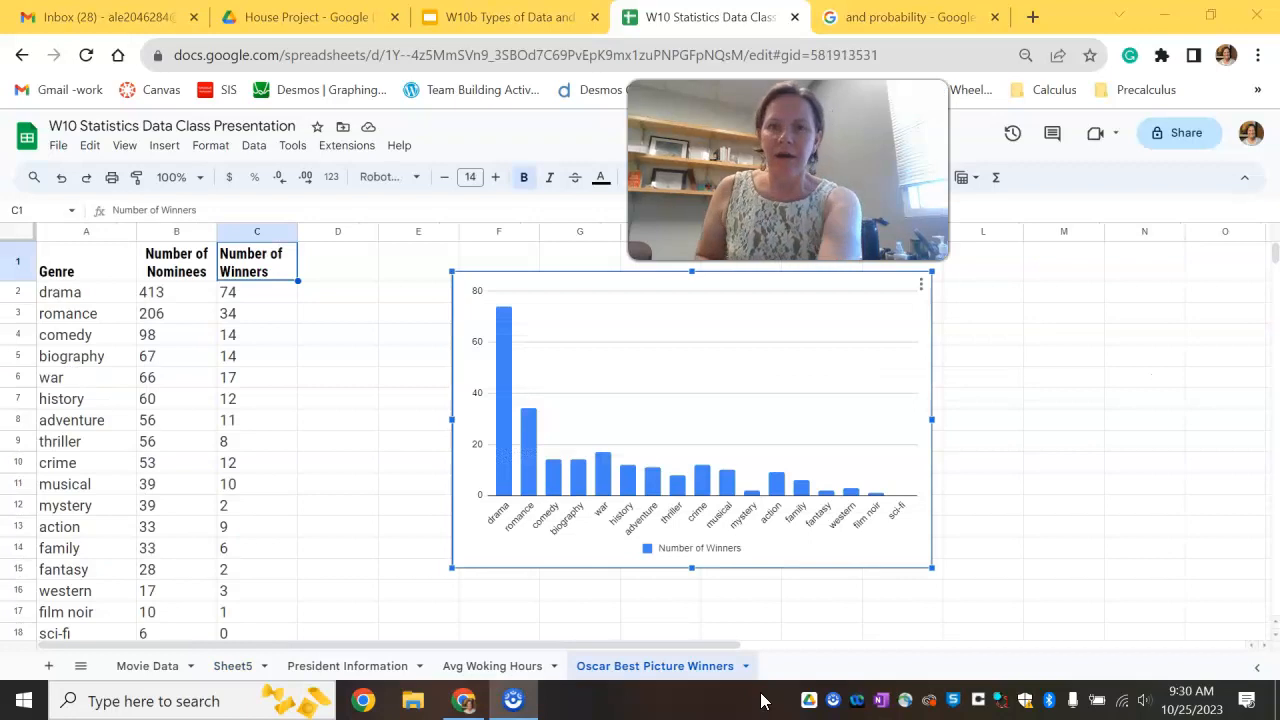
pyautogui.rightClick(657, 391)
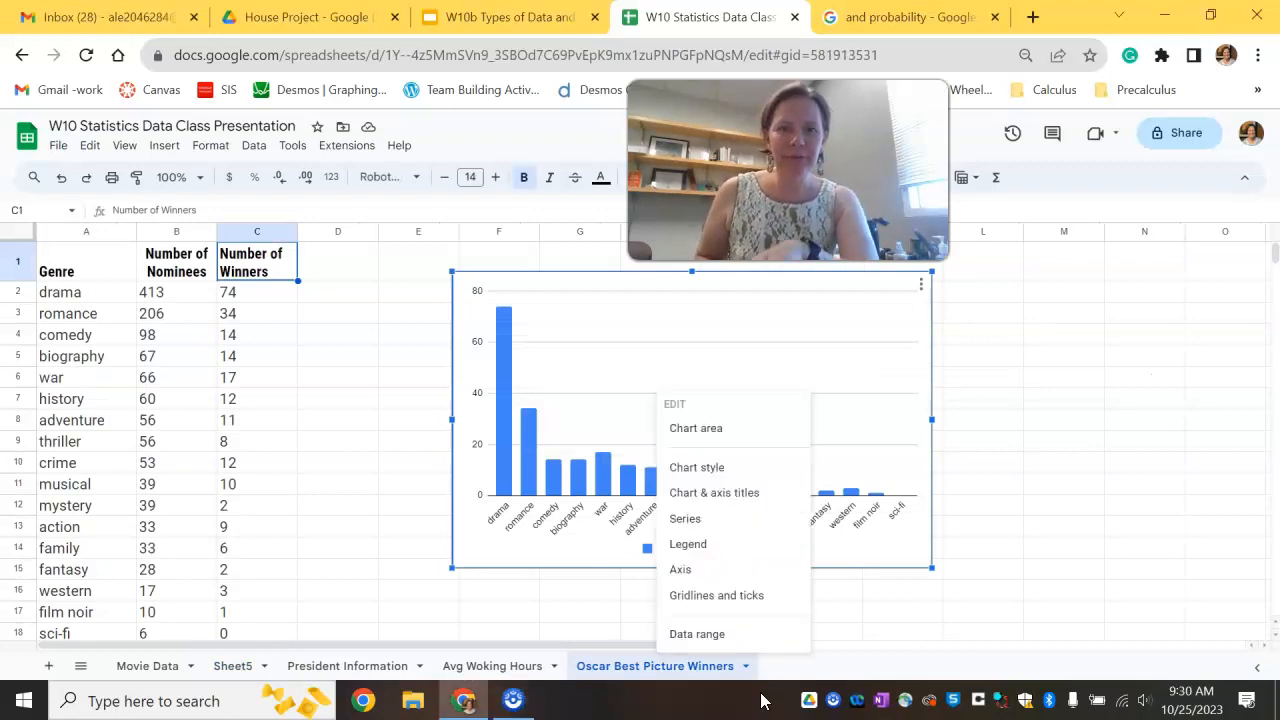
pyautogui.press('Escape')
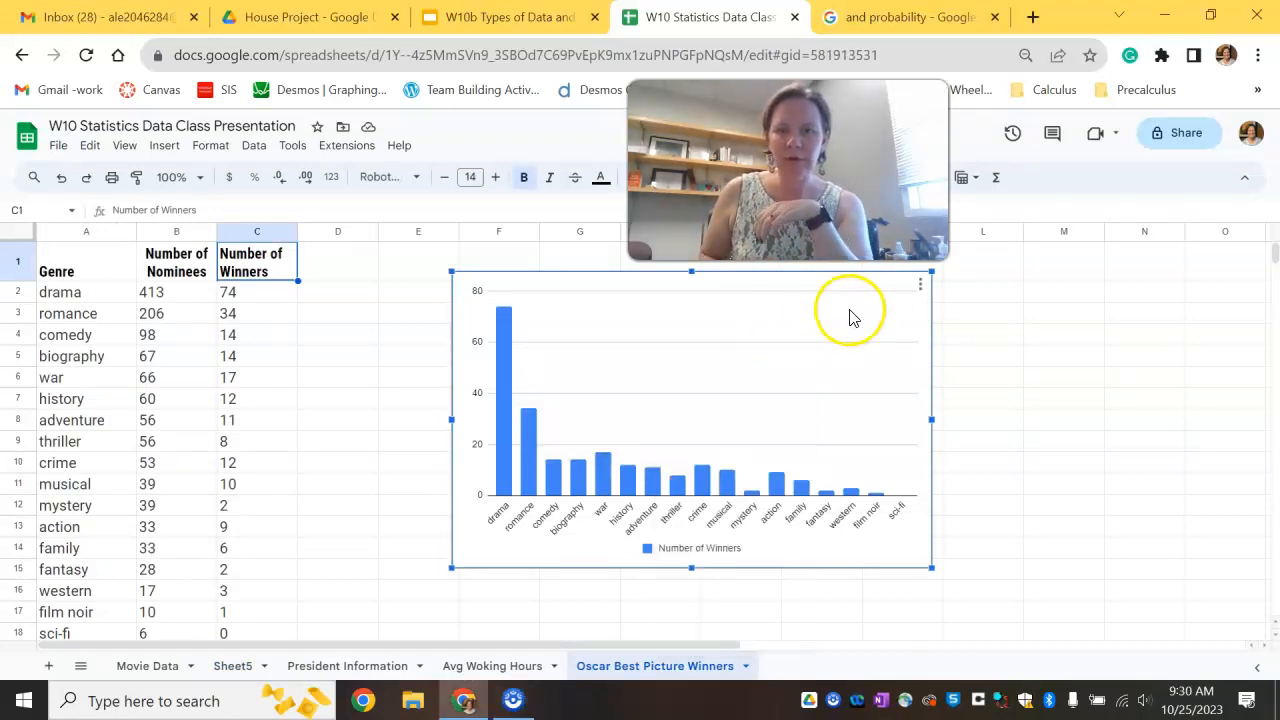
pyautogui.click(921, 285)
pyautogui.click(950, 332)
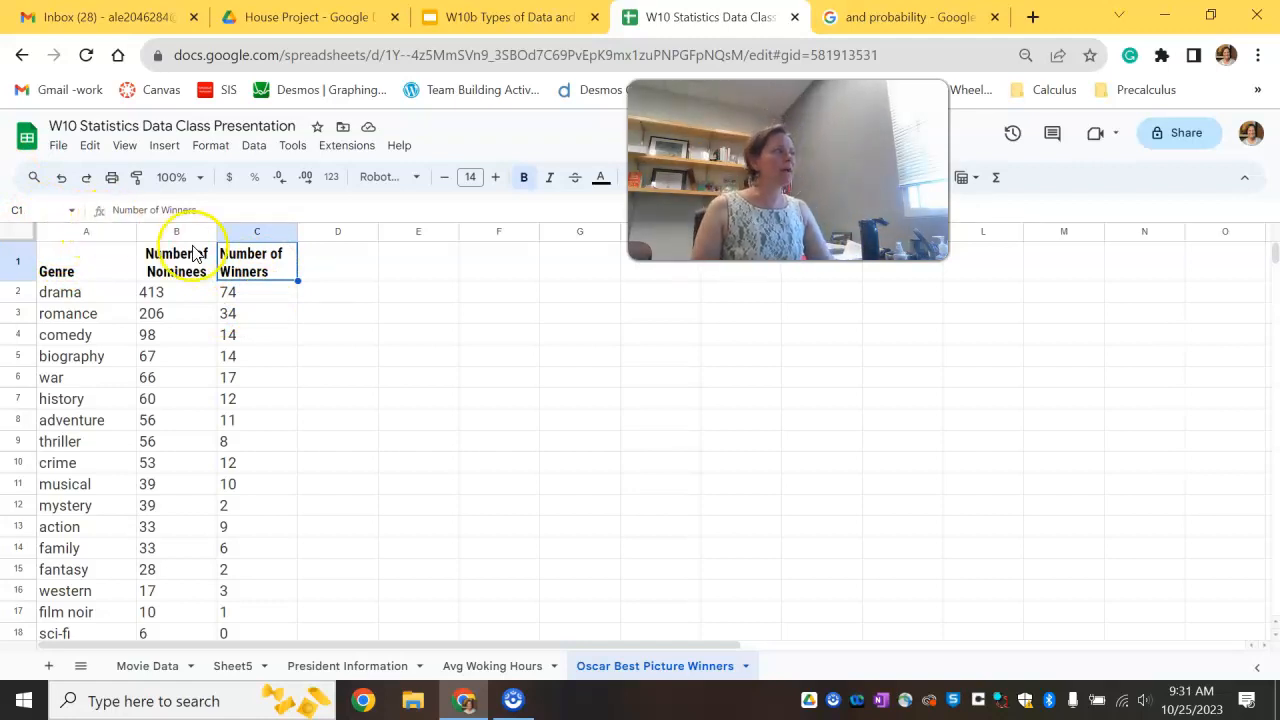
# Step: Select the Genre and Number of Winners columns and insert a column chart from them
pyautogui.click(84, 238)
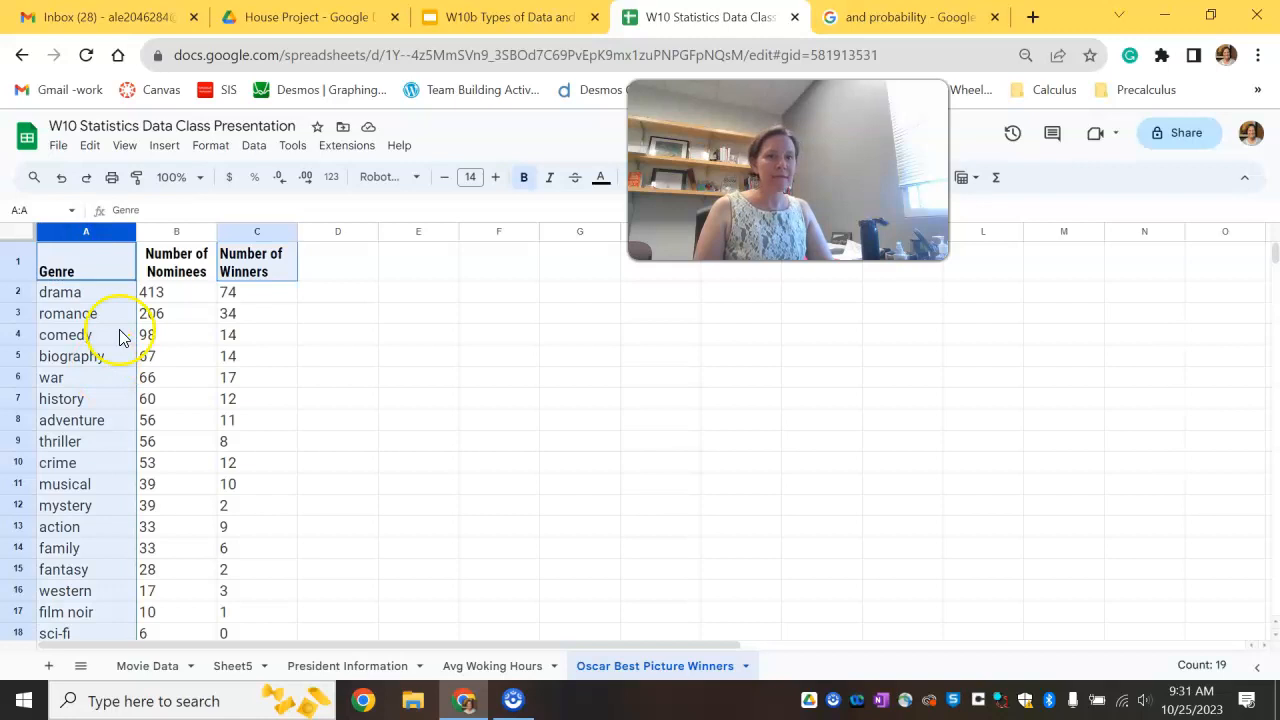
pyautogui.keyDown('ctrl'); pyautogui.click(257, 235); pyautogui.keyUp('ctrl')
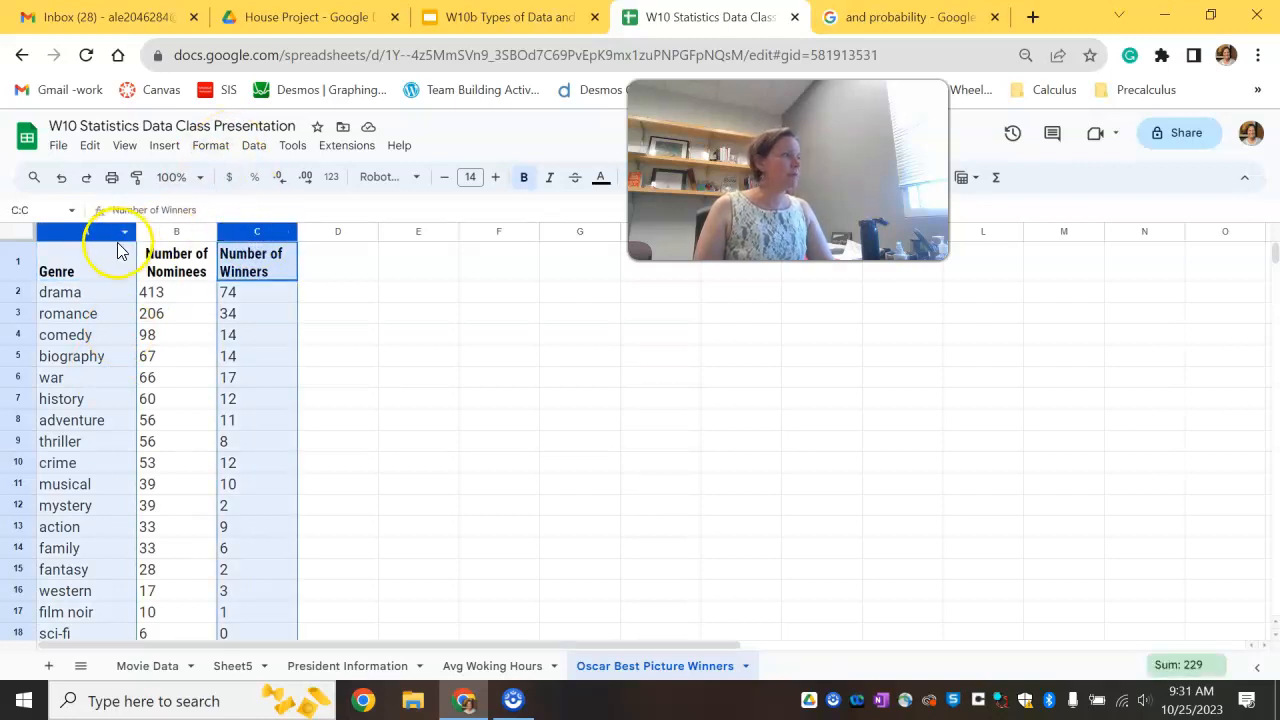
pyautogui.moveTo(850, 150); pyautogui.dragTo(1084, 333)
pyautogui.moveTo(937, 276); pyautogui.dragTo(1020, 337)
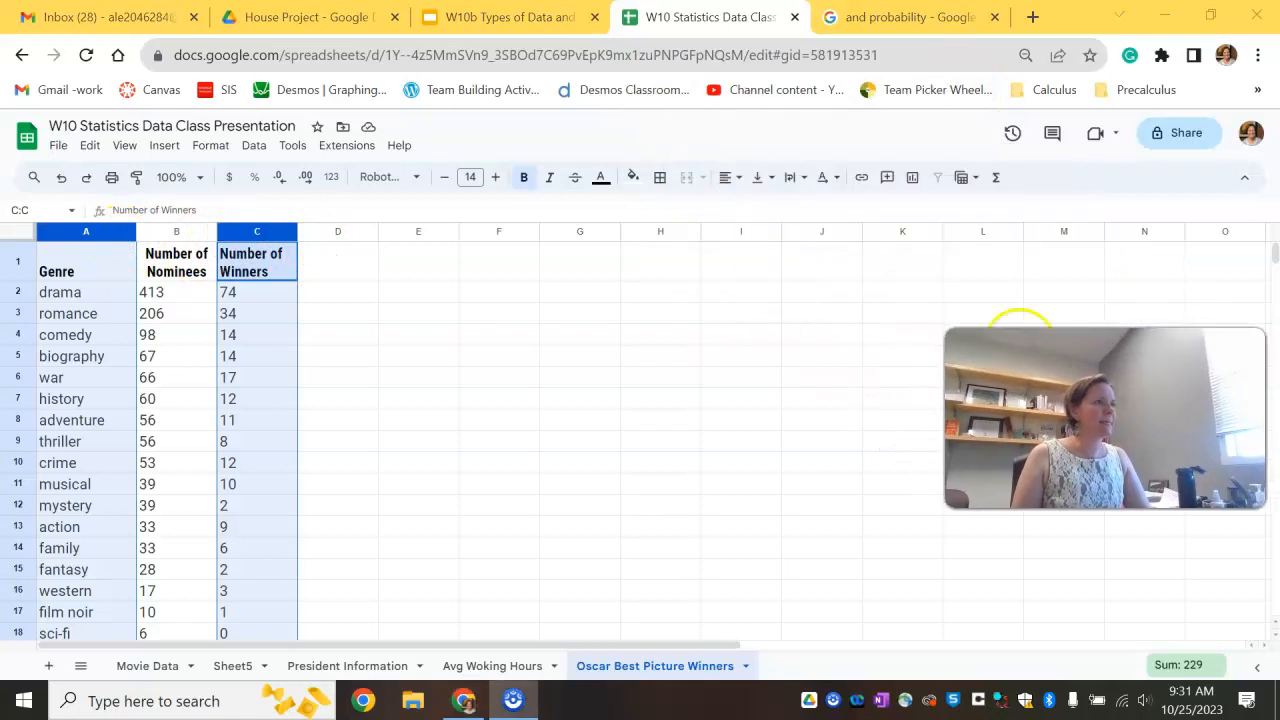
pyautogui.click(917, 177)
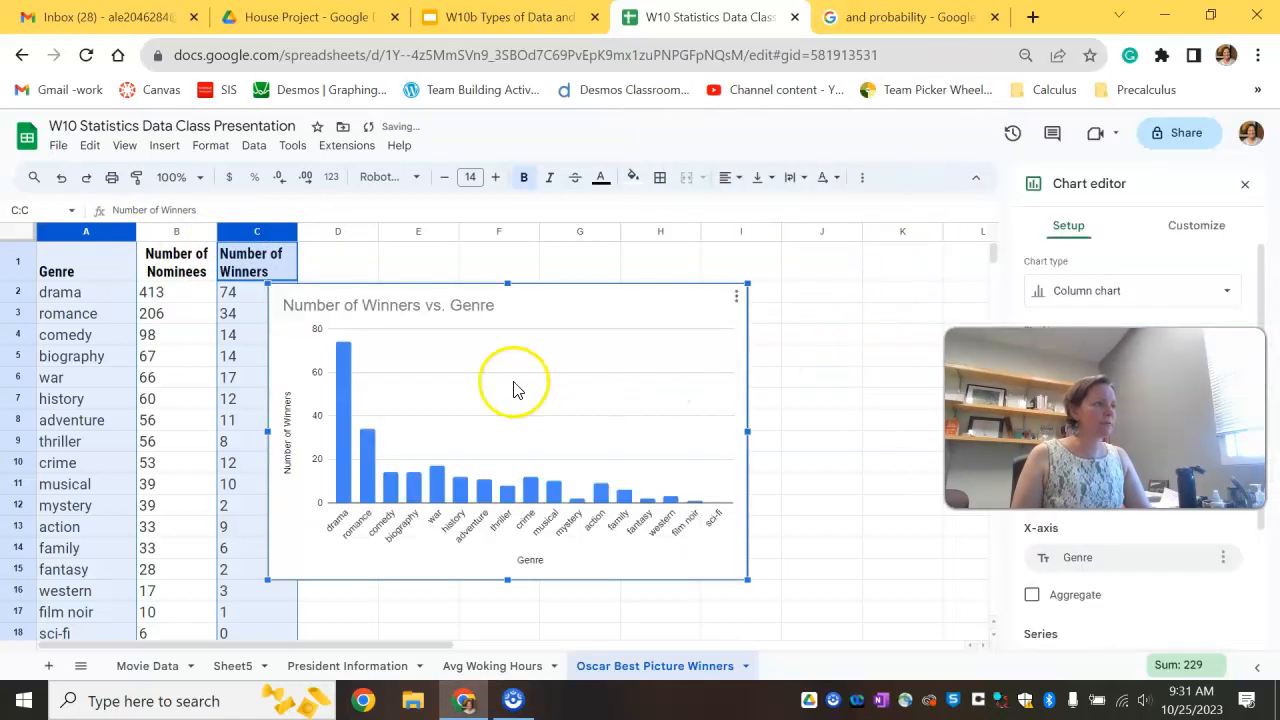
# Step: Move the column chart right and retitle it "Genre of Best Picture Winners"
pyautogui.moveTo(549, 288); pyautogui.dragTo(625, 258)
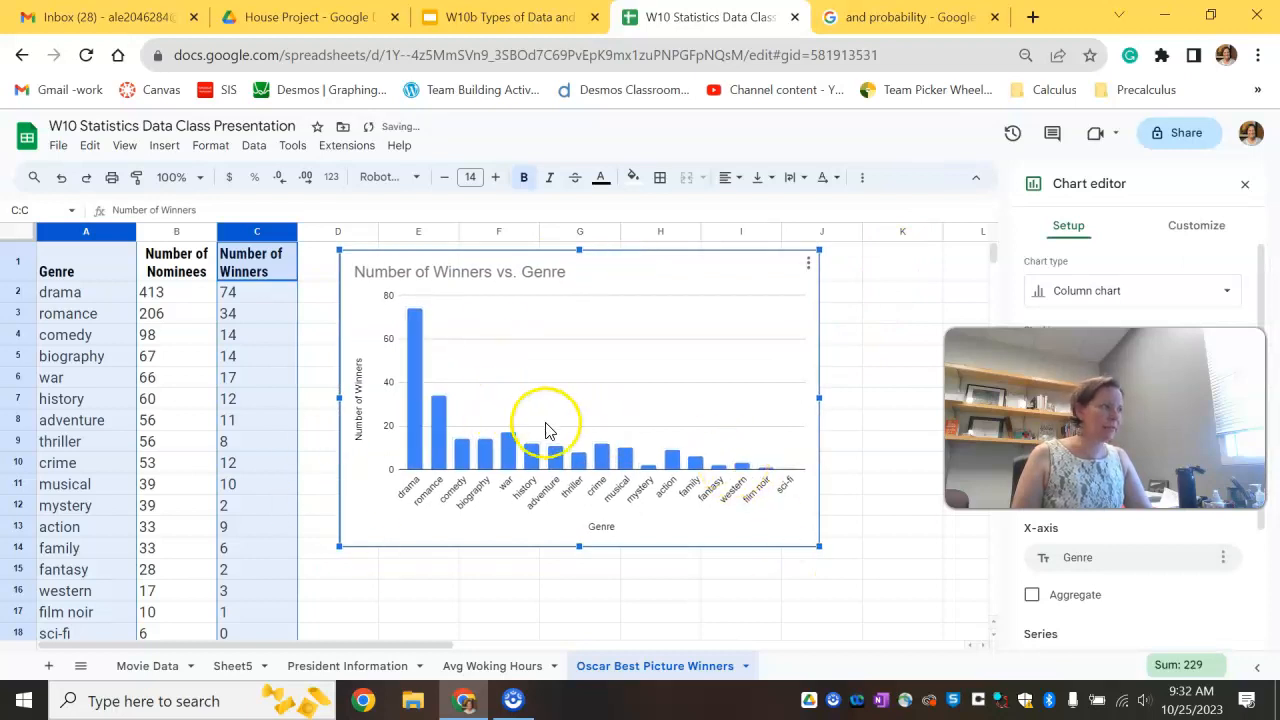
pyautogui.click(488, 276)
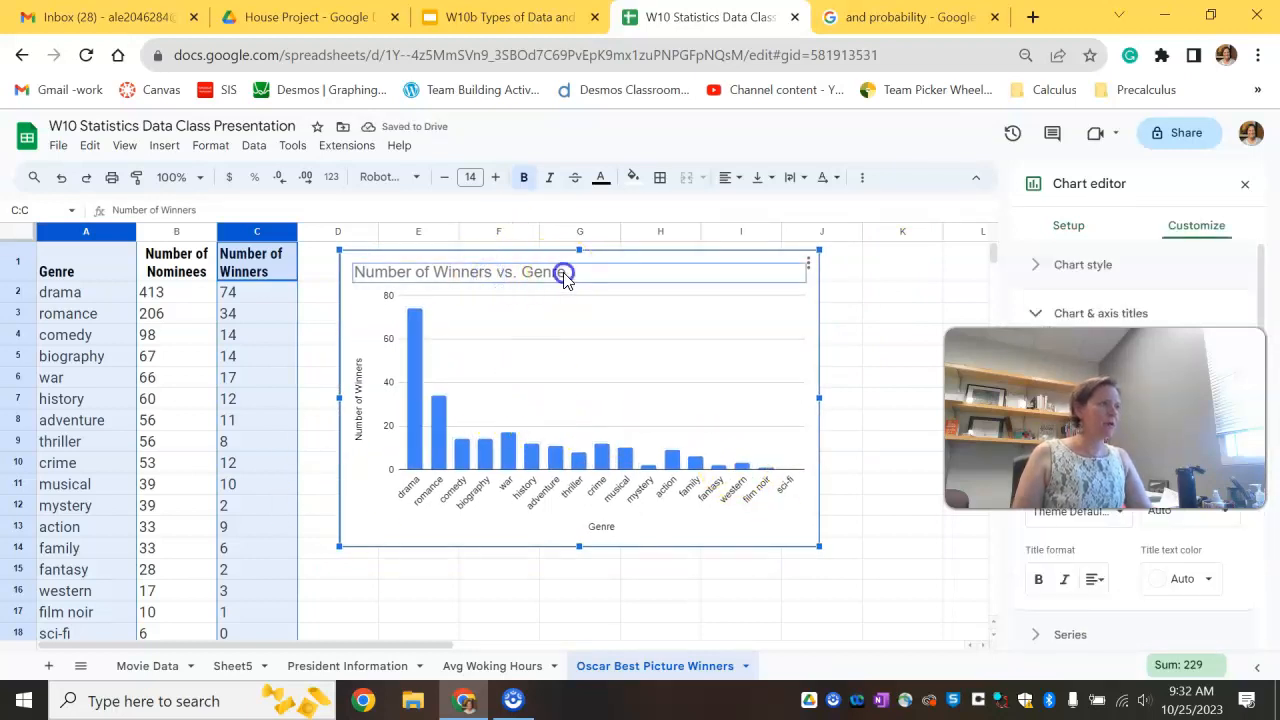
pyautogui.doubleClick(563, 274)
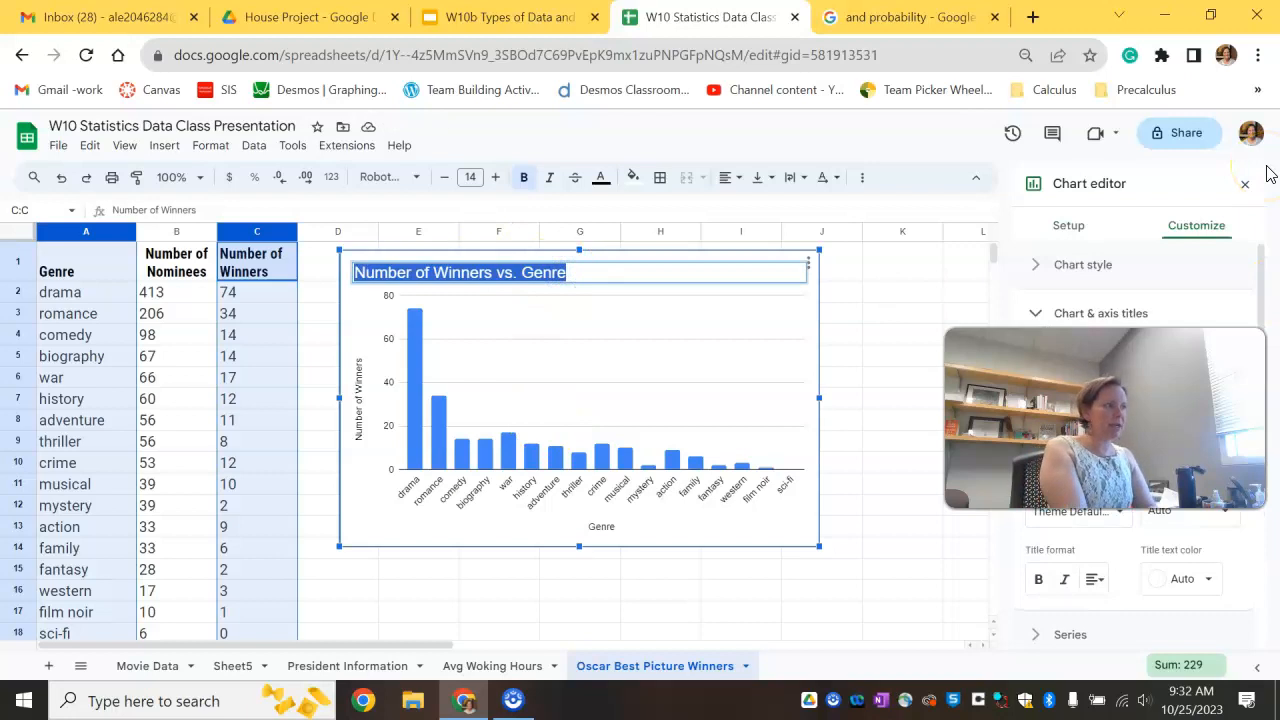
pyautogui.write('Genre of Best Picture Winners')
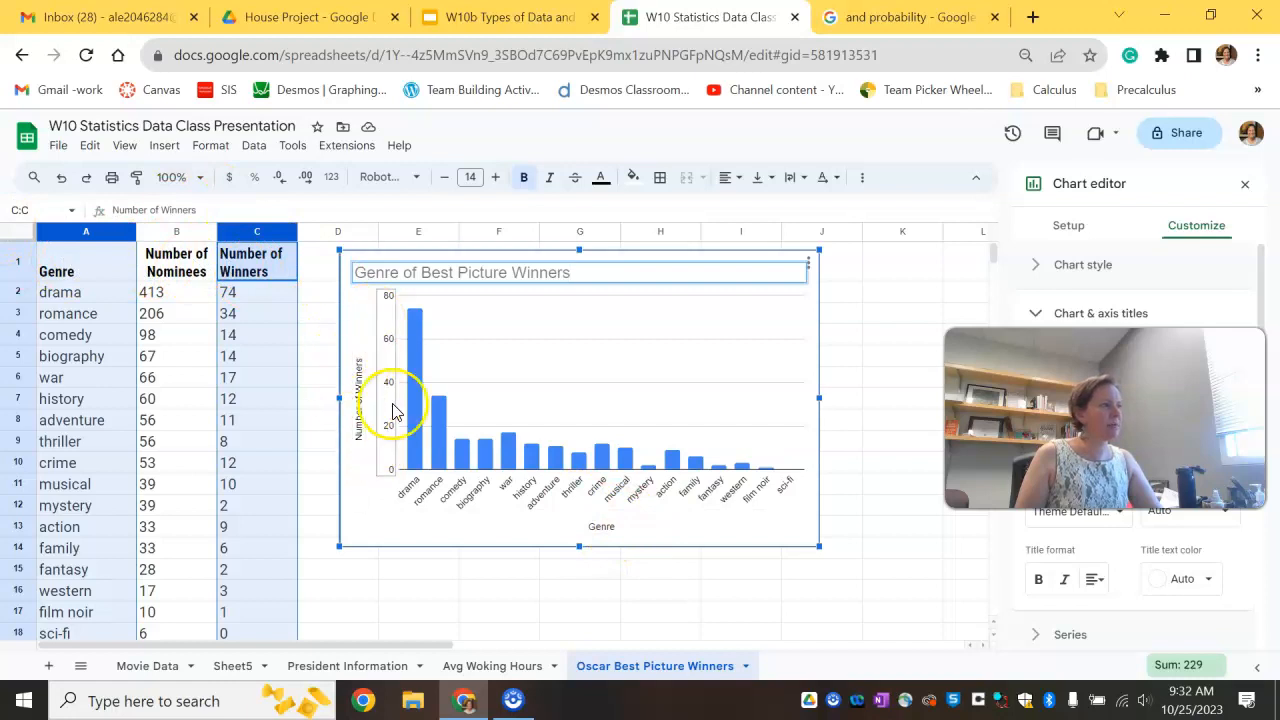
pyautogui.click(418, 450)
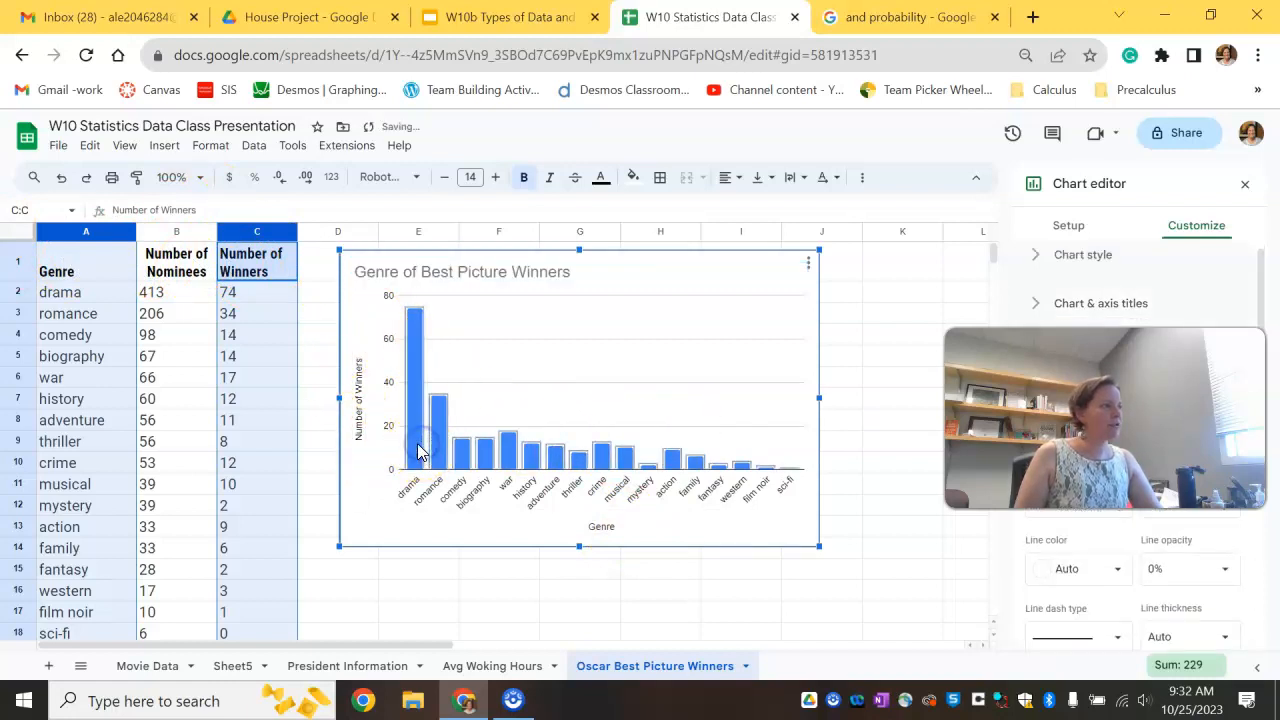
pyautogui.click(418, 450)
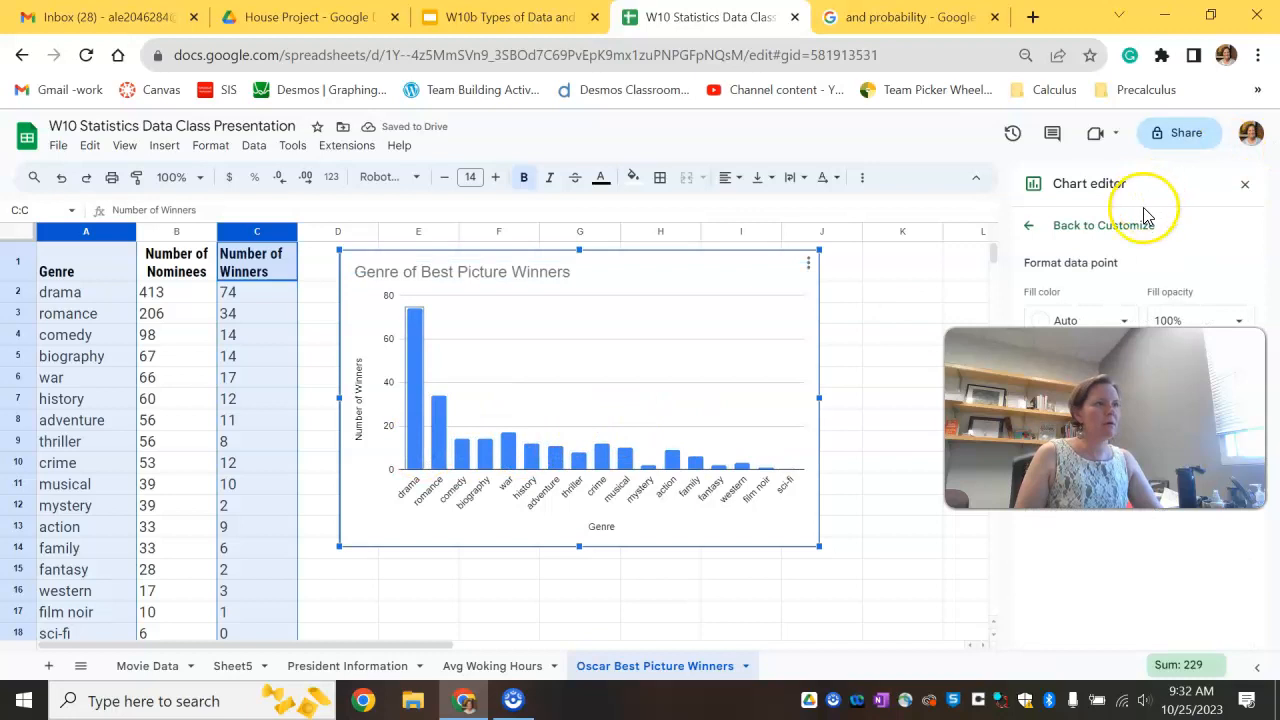
pyautogui.moveTo(1105, 418); pyautogui.dragTo(810, 586)
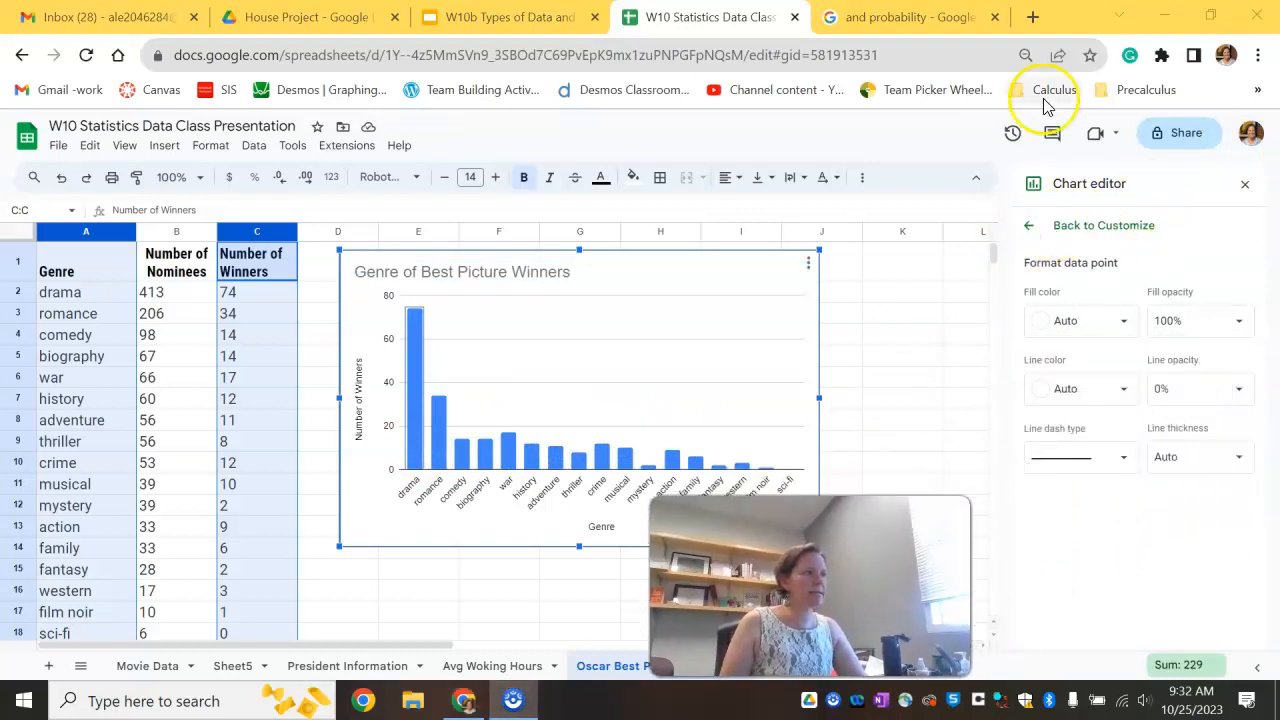
pyautogui.click(1028, 231)
pyautogui.scroll(-1, 1150, 540)
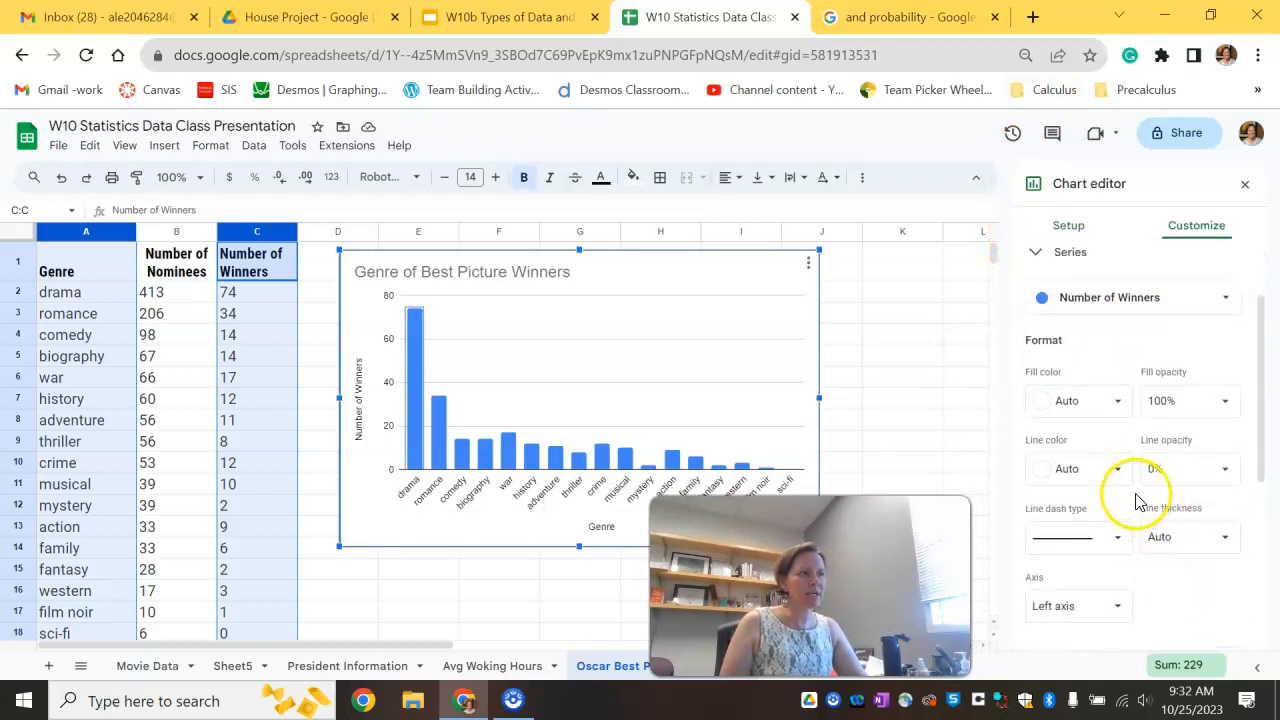
pyautogui.click(1045, 258)
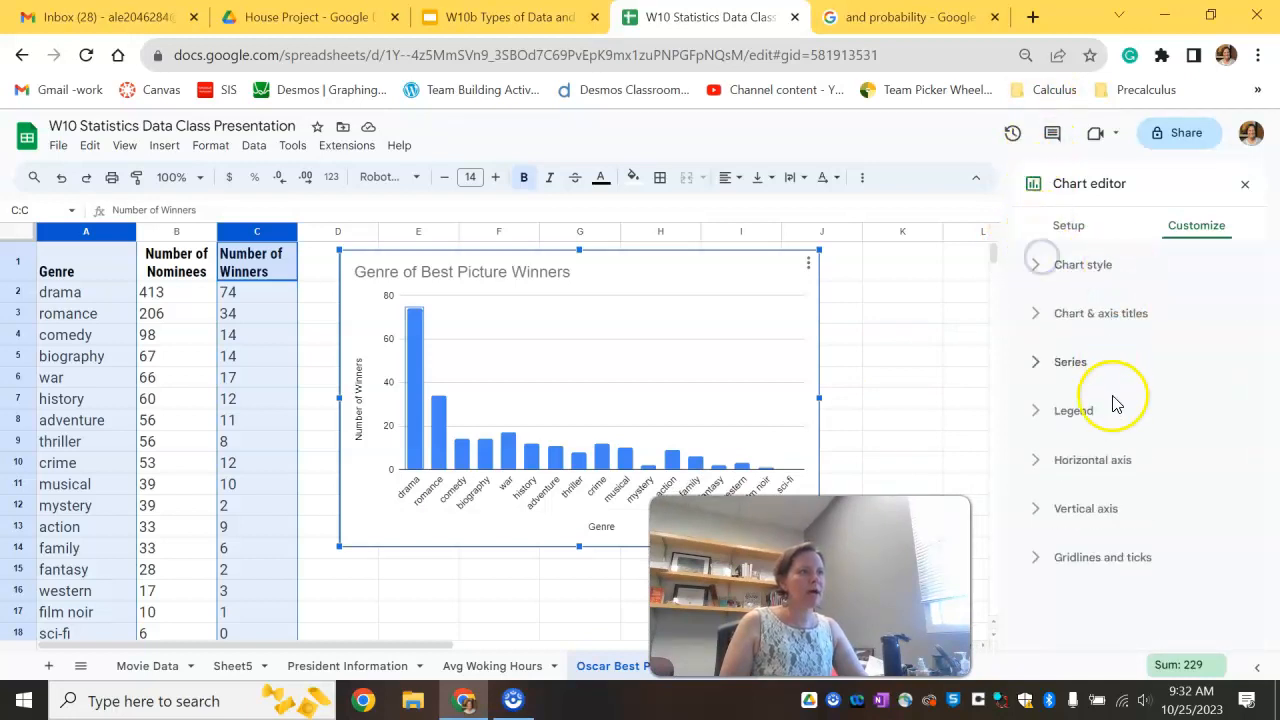
# Step: Turn on minor gridlines for the chart's vertical axis with a minor step of 2
pyautogui.click(1066, 560)
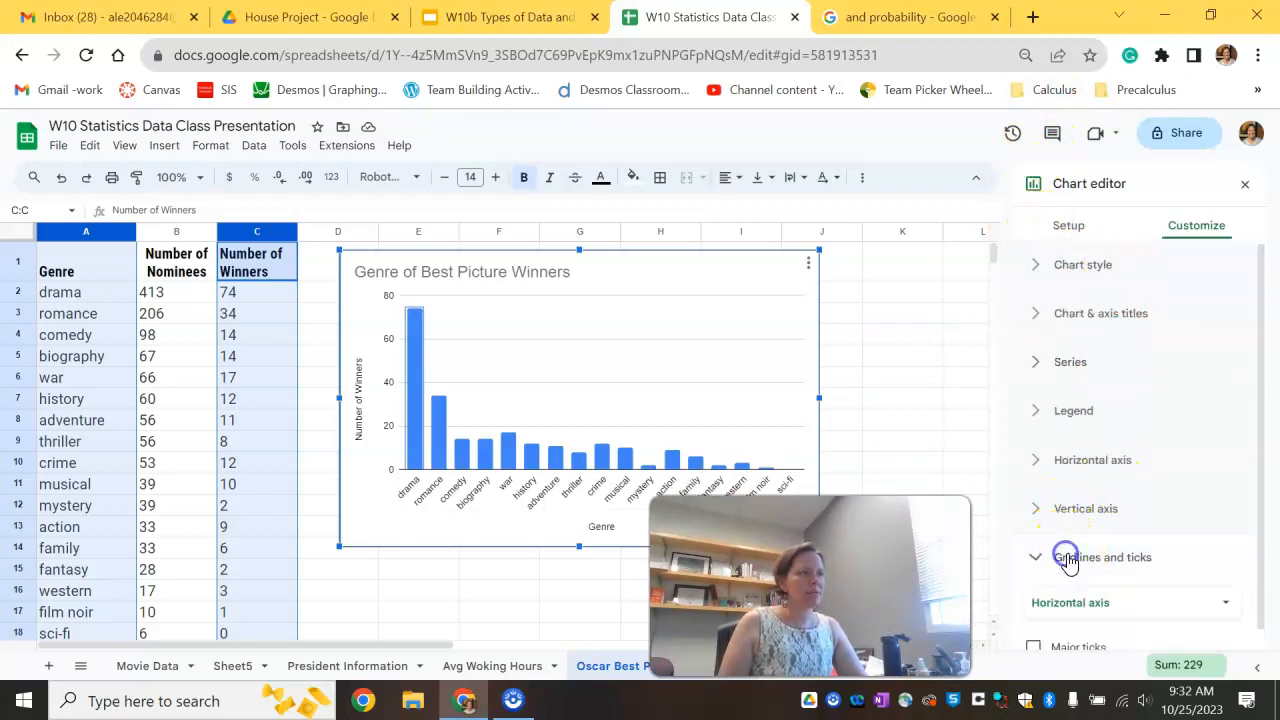
pyautogui.click(1088, 576)
pyautogui.click(1092, 600)
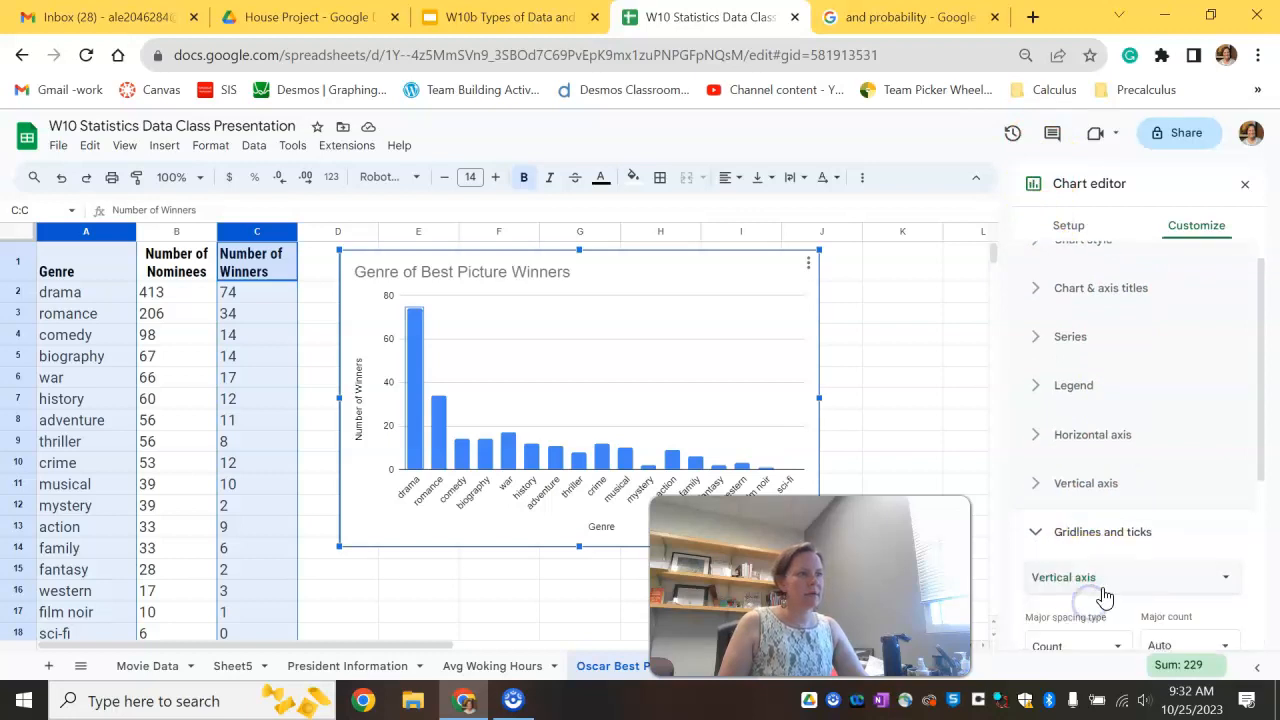
pyautogui.scroll(-3, 1100, 580)
pyautogui.click(1075, 417)
pyautogui.click(1078, 400)
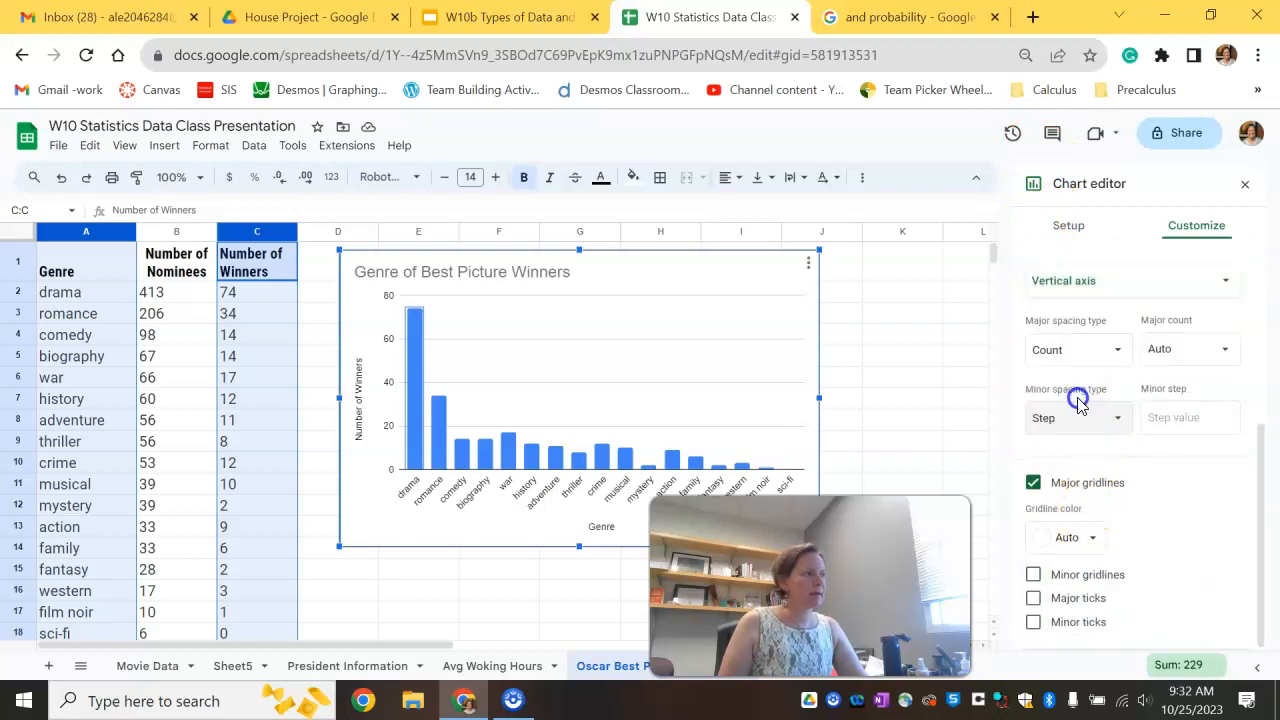
pyautogui.click(1177, 417)
pyautogui.write('2')
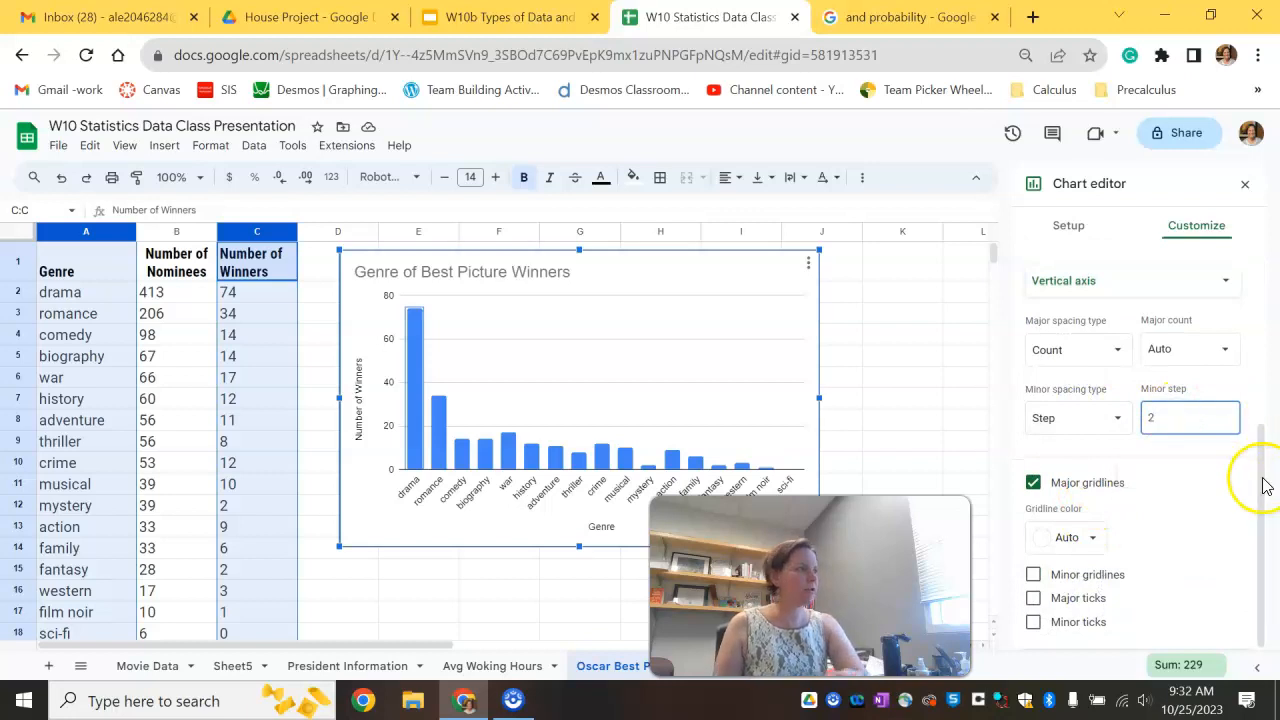
pyautogui.scroll(-2, 1100, 471)
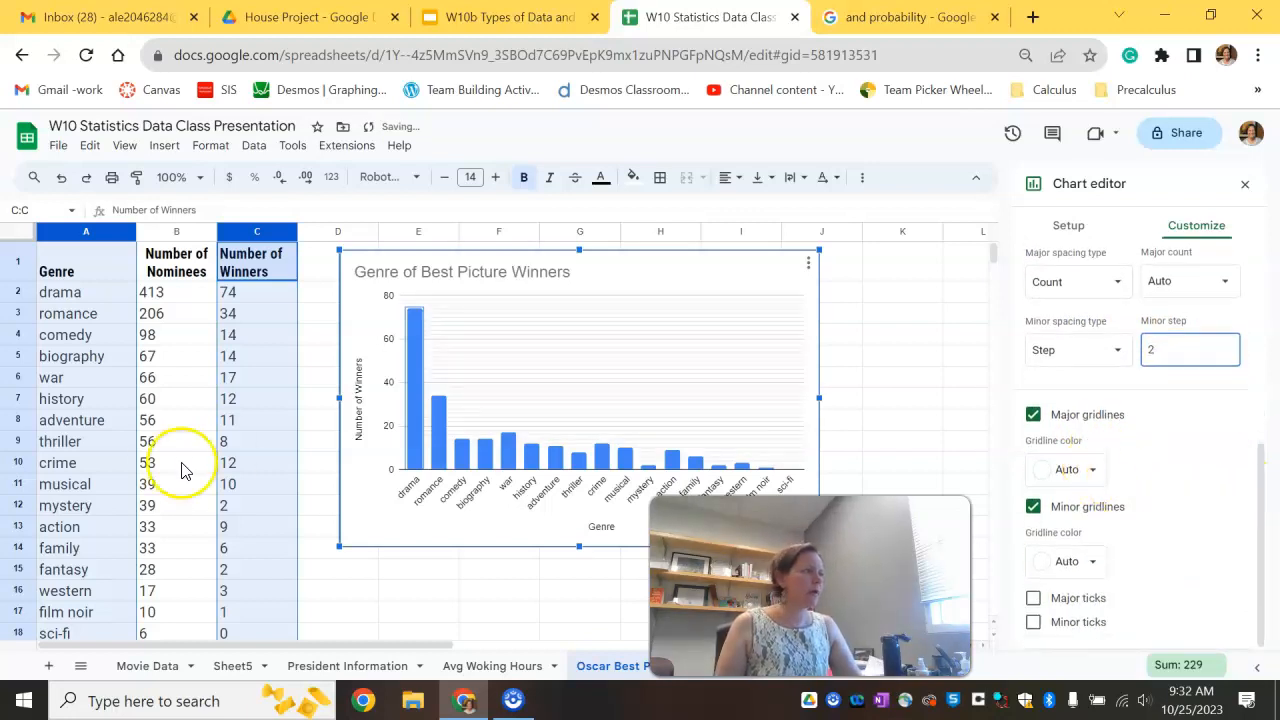
# Step: Nudge the column chart slightly left and up after deselecting it
pyautogui.doubleClick(411, 428)
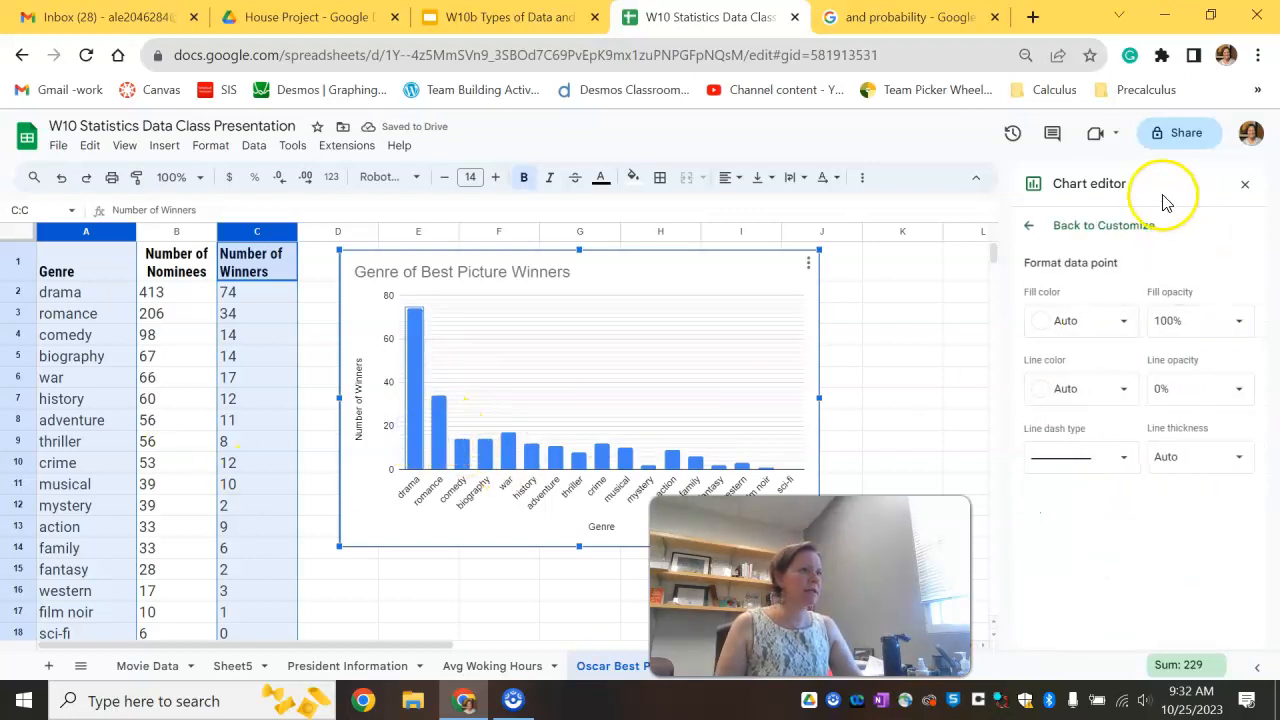
pyautogui.click(978, 385)
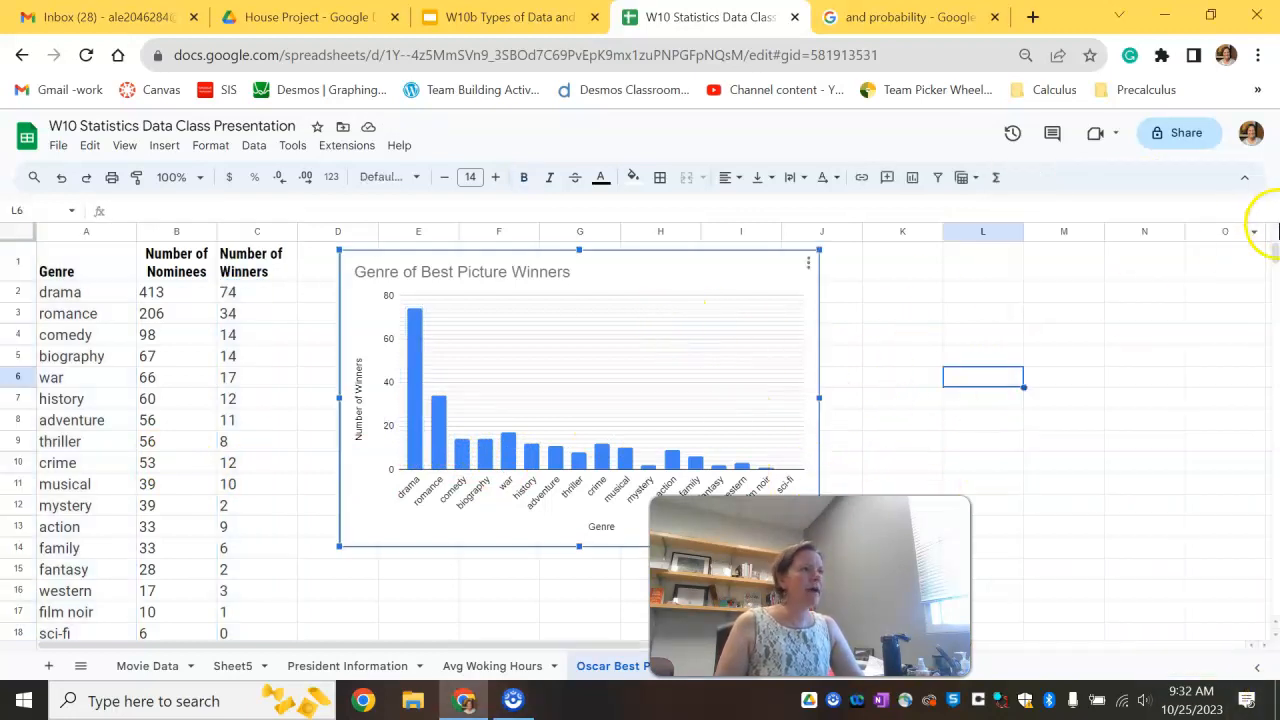
pyautogui.moveTo(658, 350); pyautogui.dragTo(646, 346)
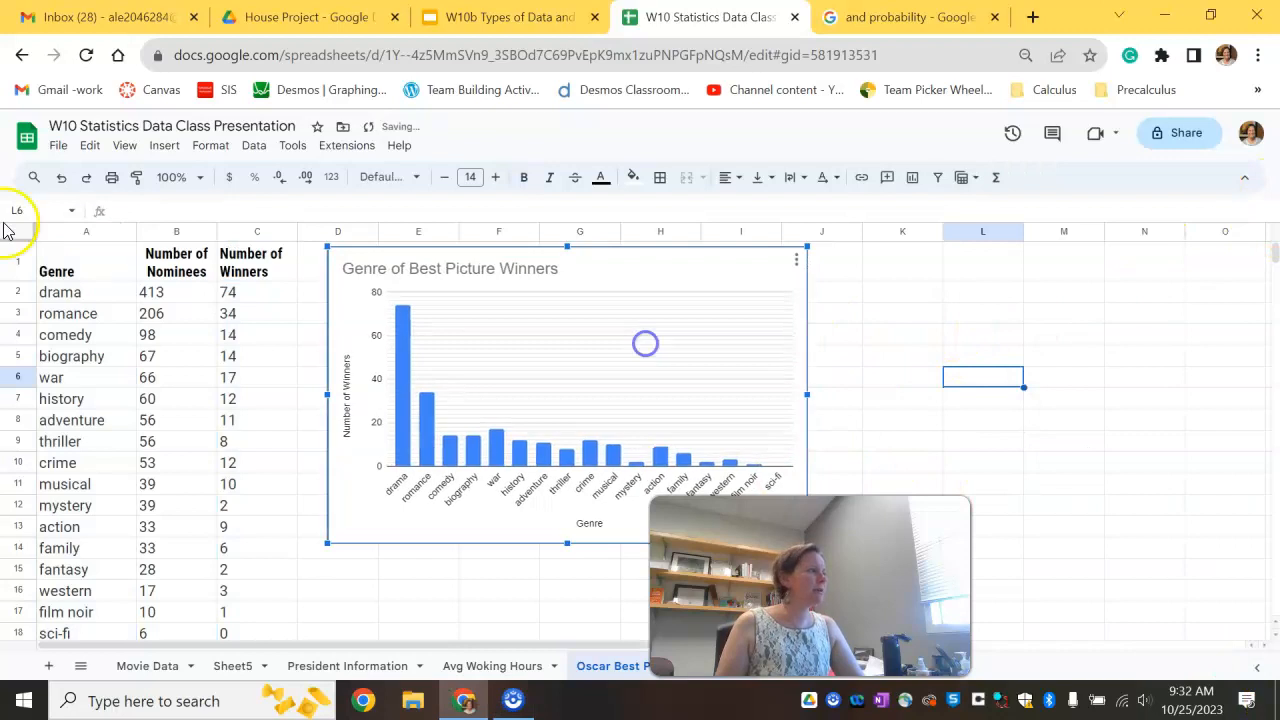
# Step: Select the Genre and Number of Winners columns and insert a new chart from them
pyautogui.click(88, 237)
pyautogui.click(1115, 442)
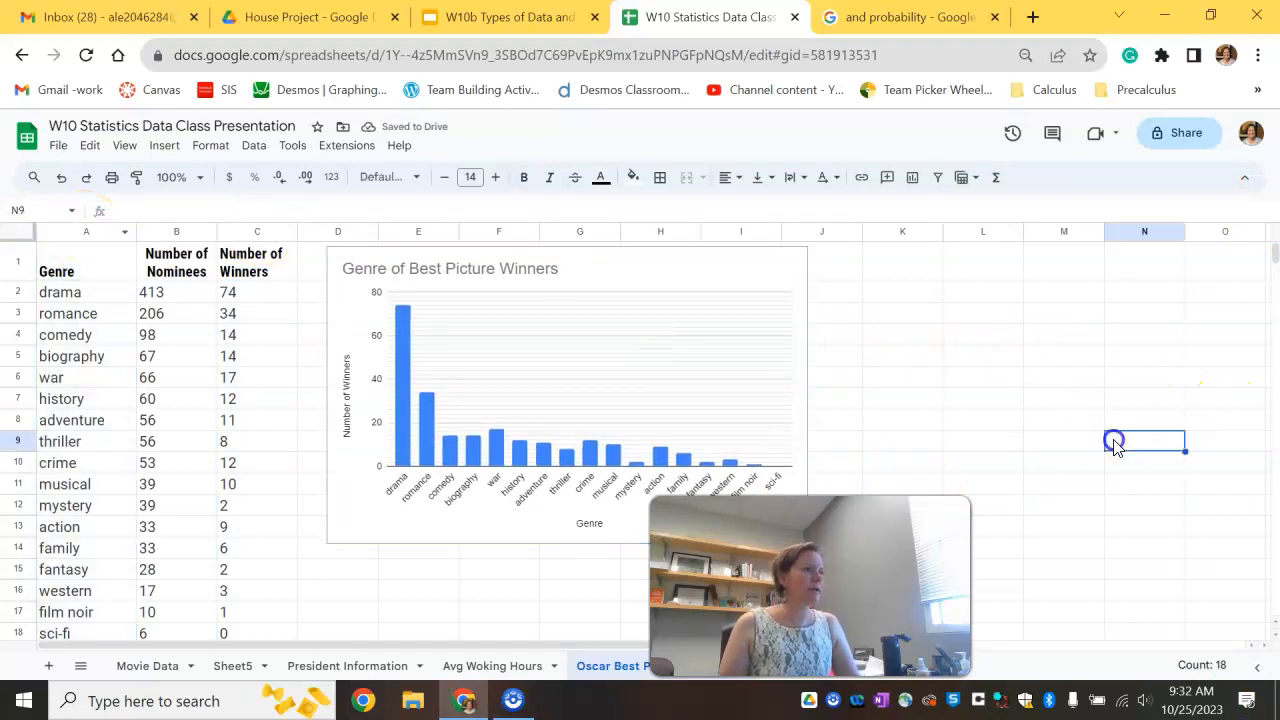
pyautogui.click(86, 232)
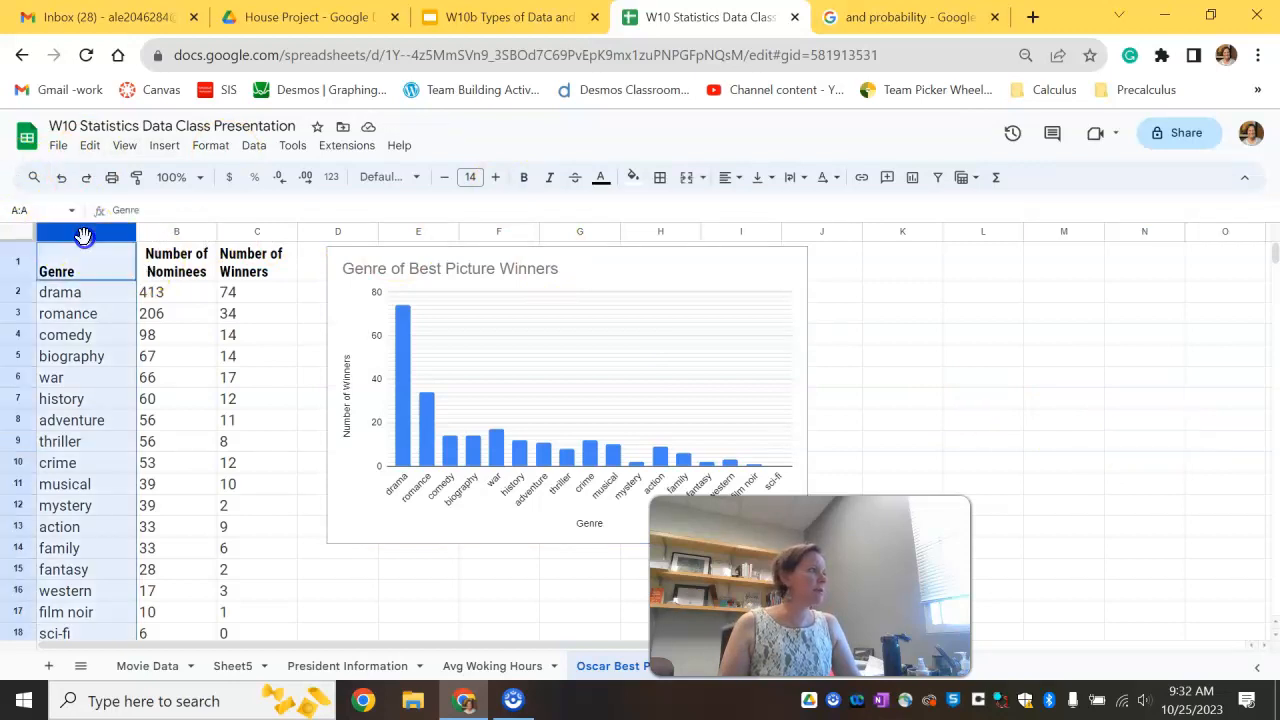
pyautogui.click(86, 265)
pyautogui.click(73, 233)
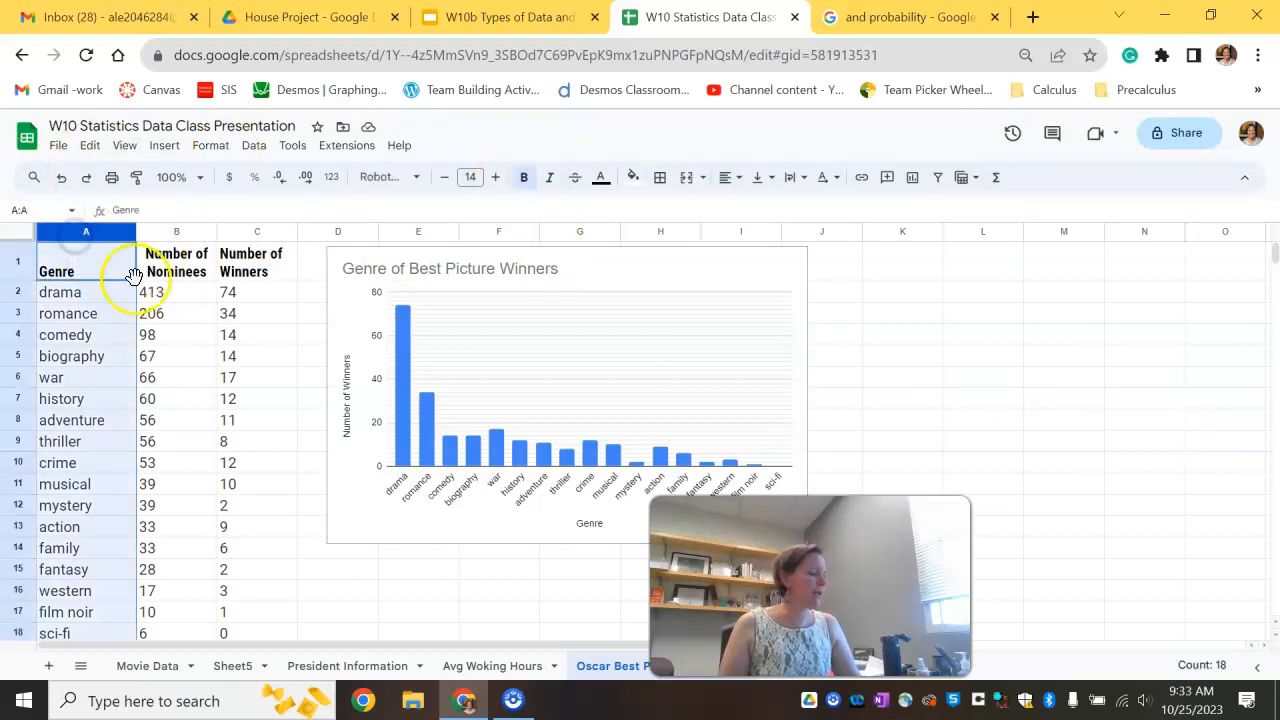
pyautogui.keyDown('ctrl'); pyautogui.click(246, 231); pyautogui.keyUp('ctrl')
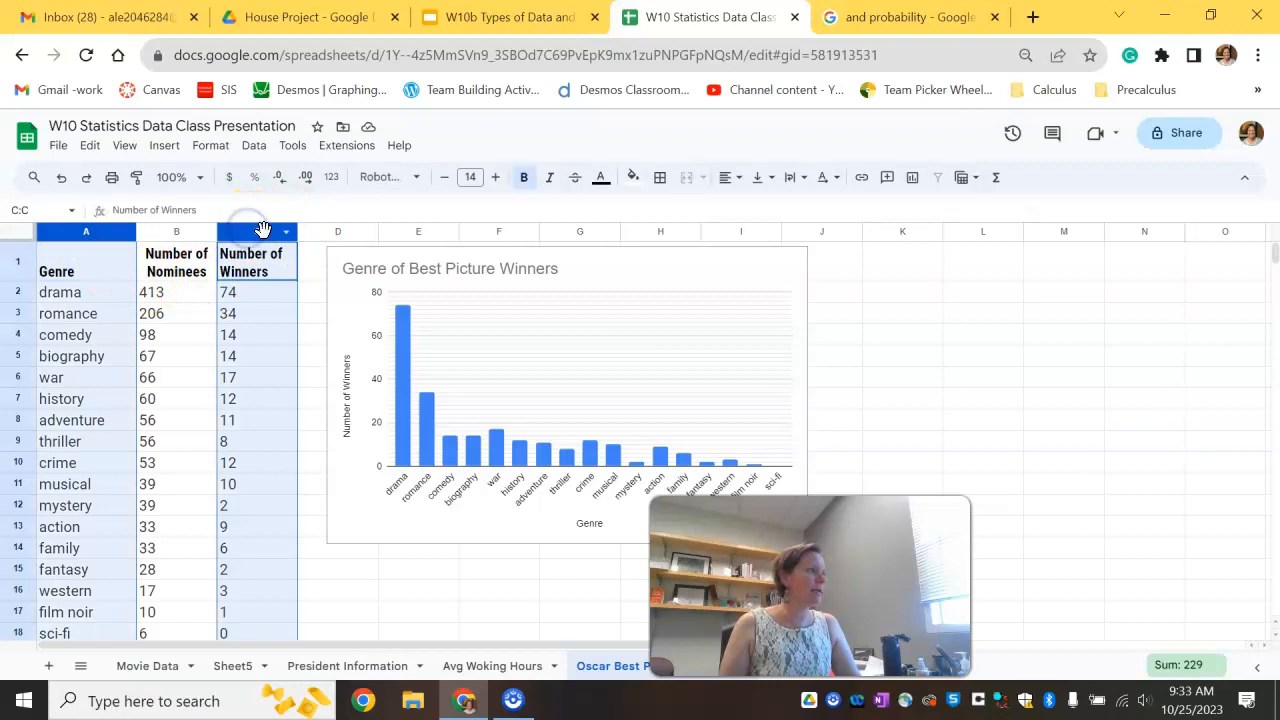
pyautogui.click(907, 181)
# Step: Move the new chart down and change its chart type to a pie chart
pyautogui.moveTo(414, 286); pyautogui.dragTo(530, 309)
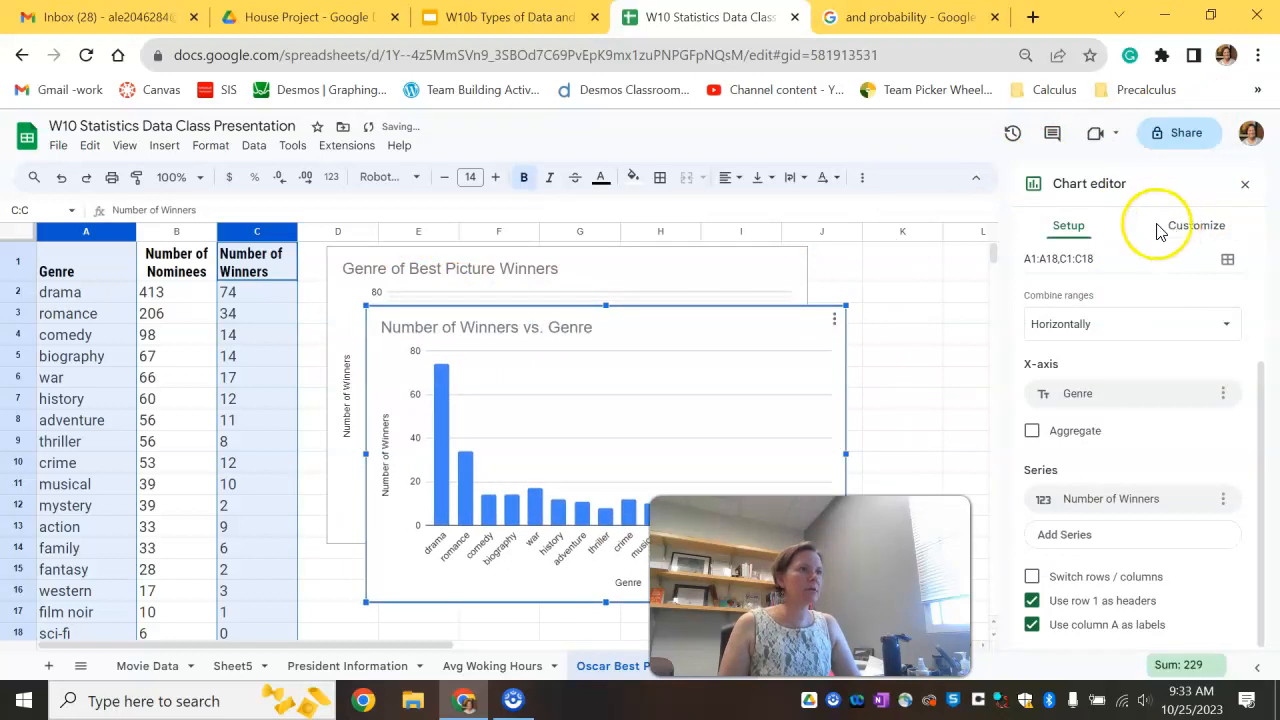
pyautogui.scroll(3, 1114, 286)
pyautogui.click(1110, 290)
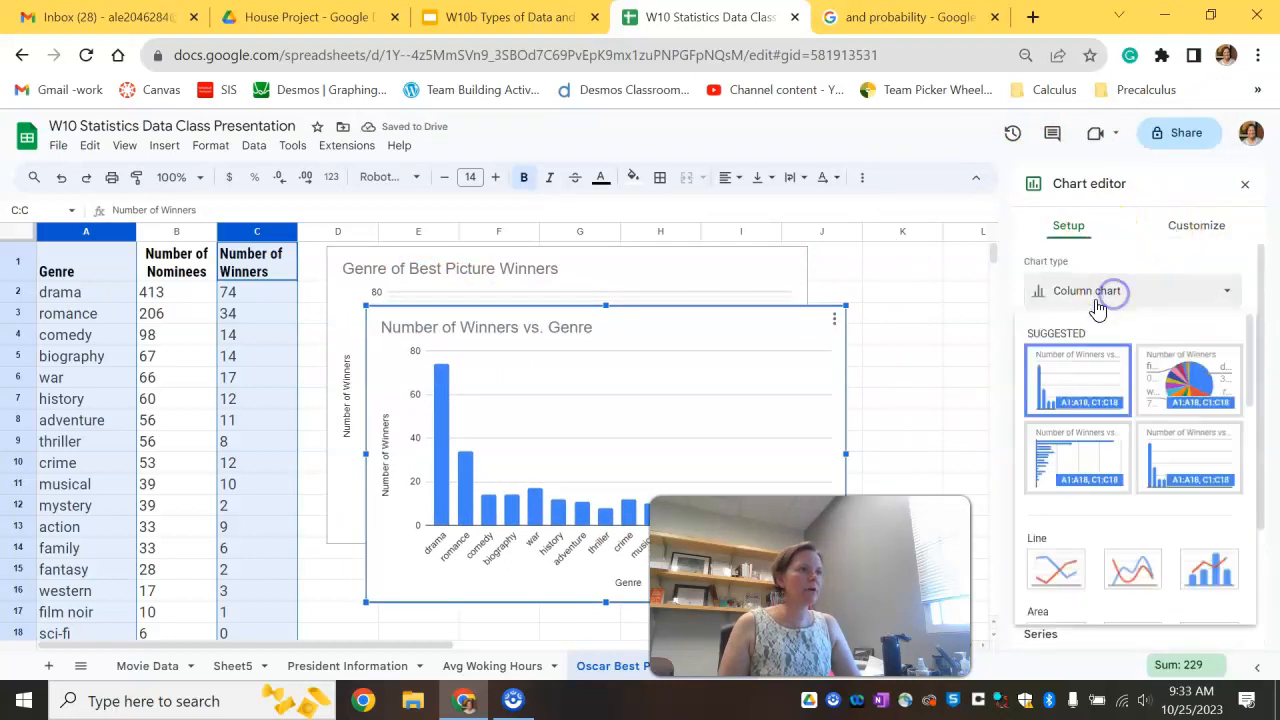
pyautogui.click(1188, 380)
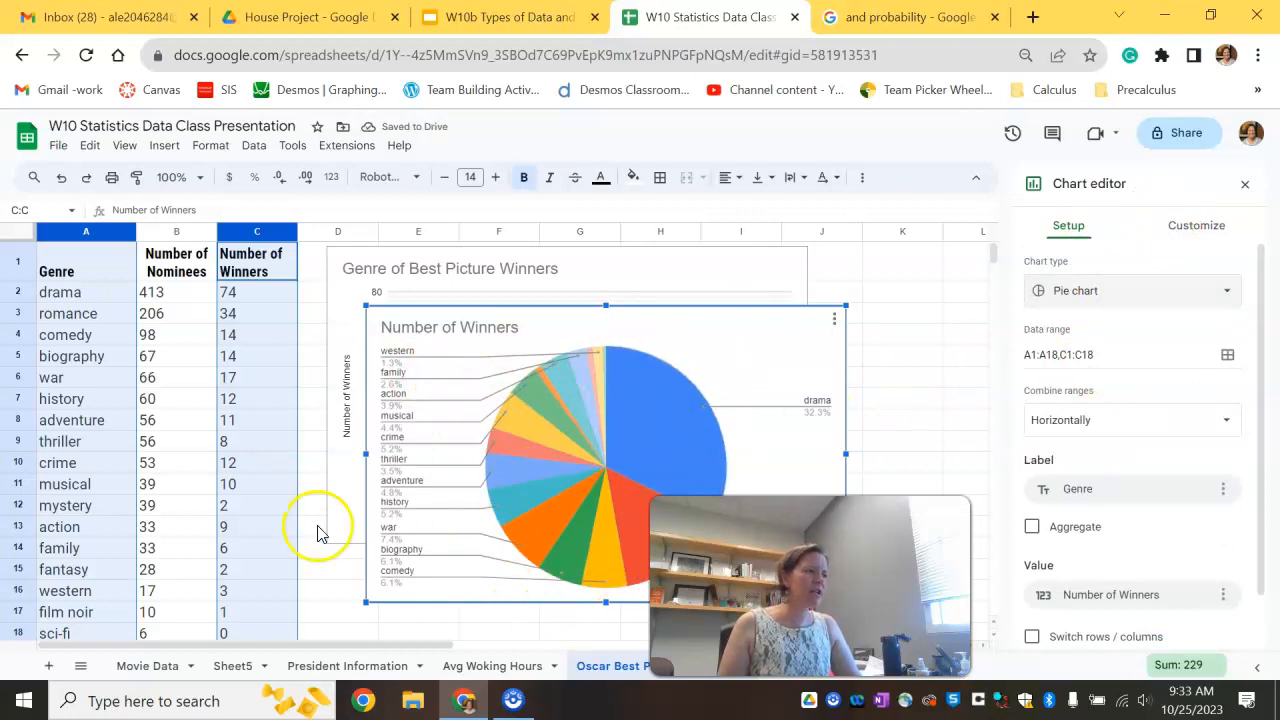
# Step: Retitle the pie chart "Genre of Best Picture Winners"
pyautogui.click(485, 328)
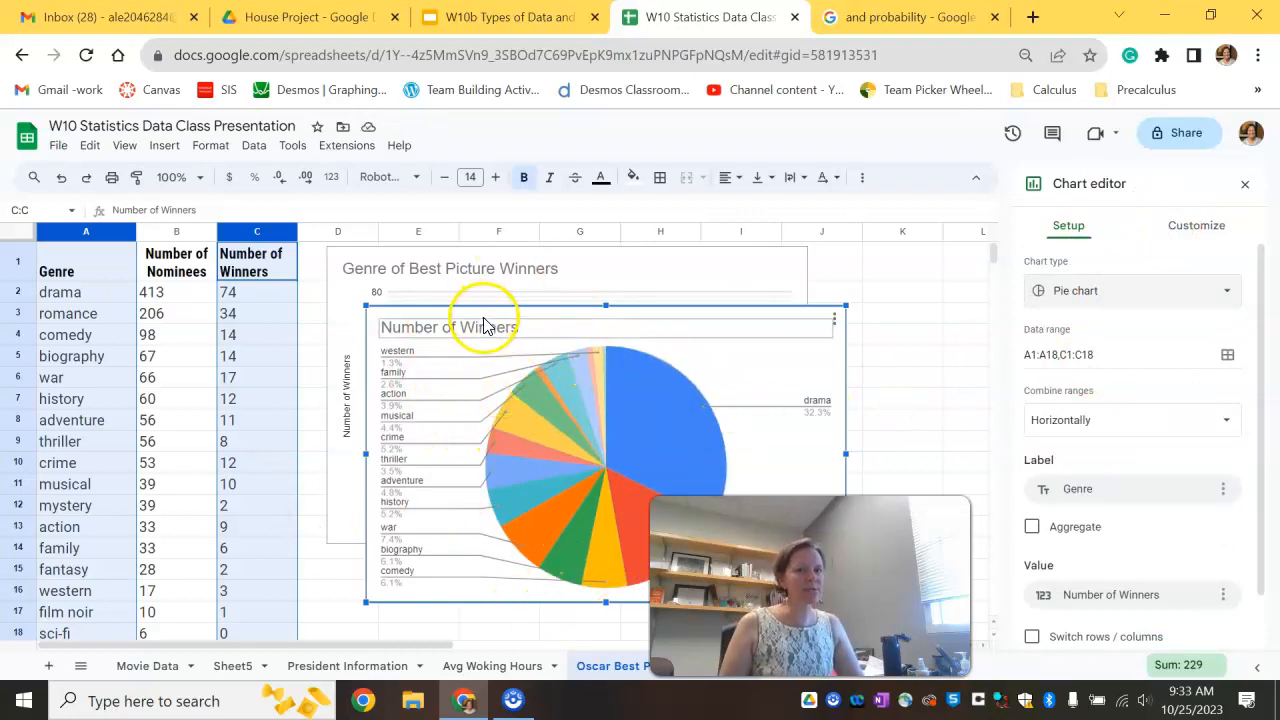
pyautogui.doubleClick(508, 336)
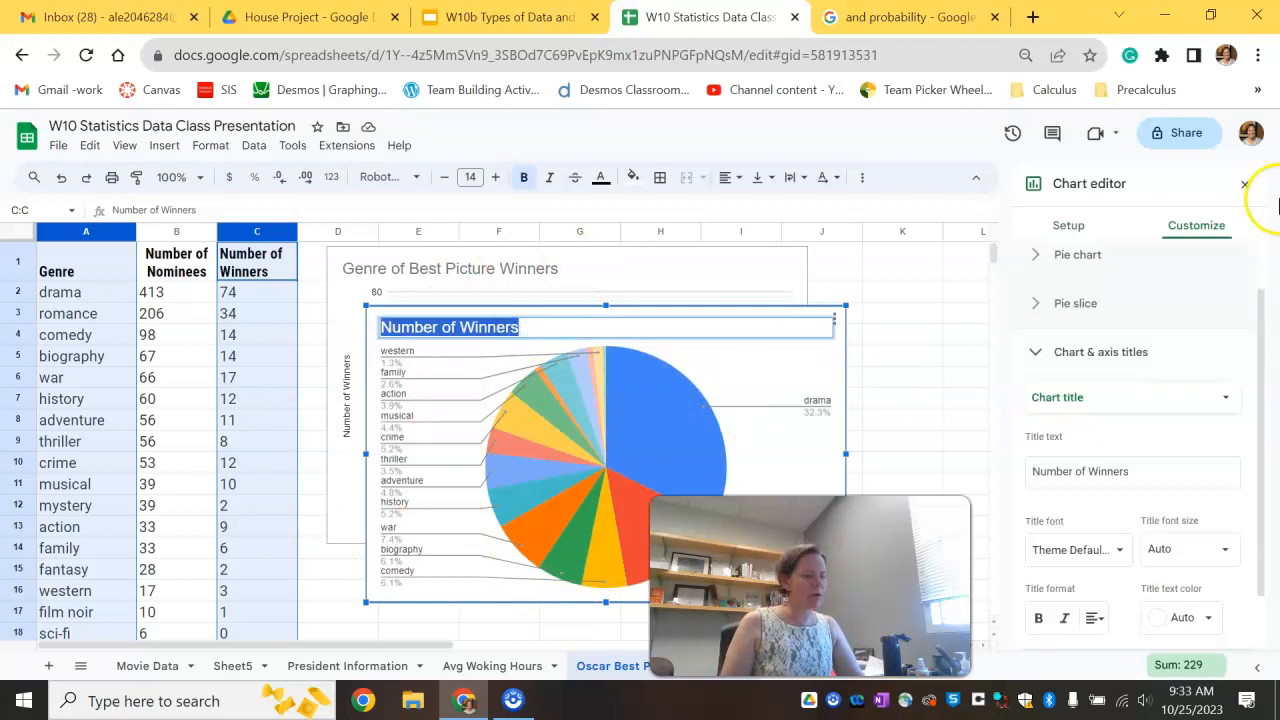
pyautogui.write('Genre')
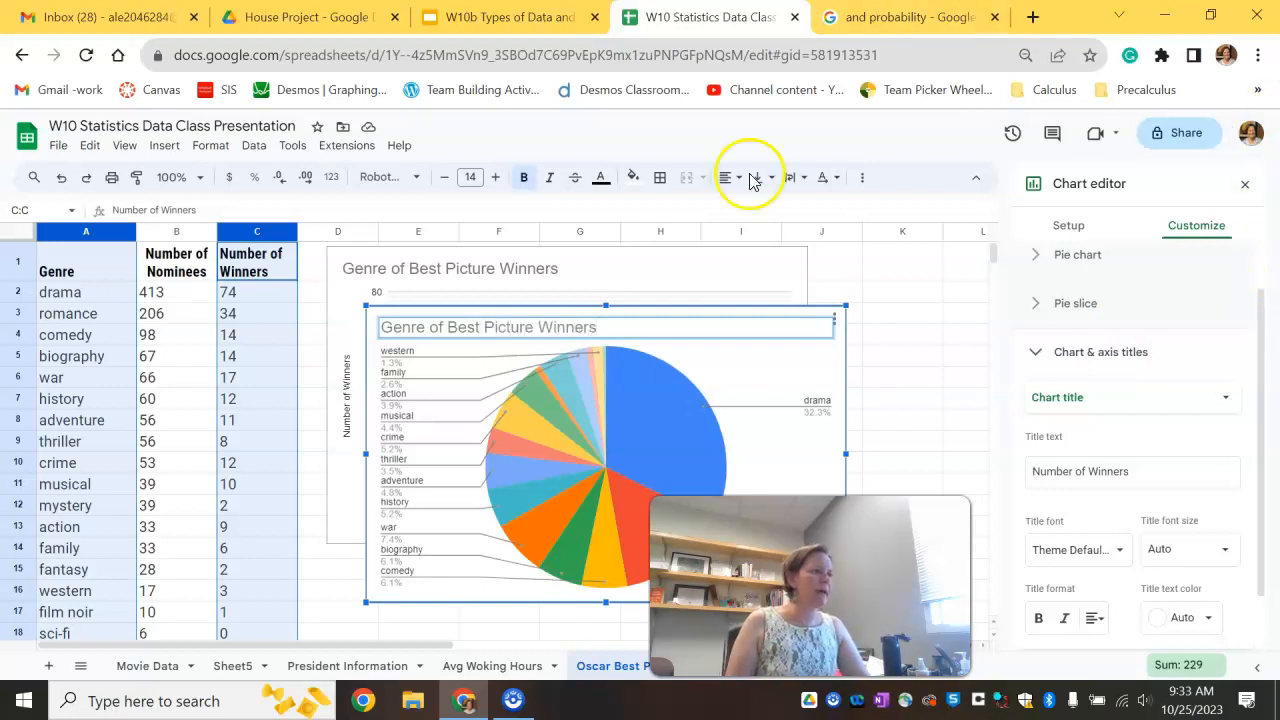
pyautogui.click(670, 318)
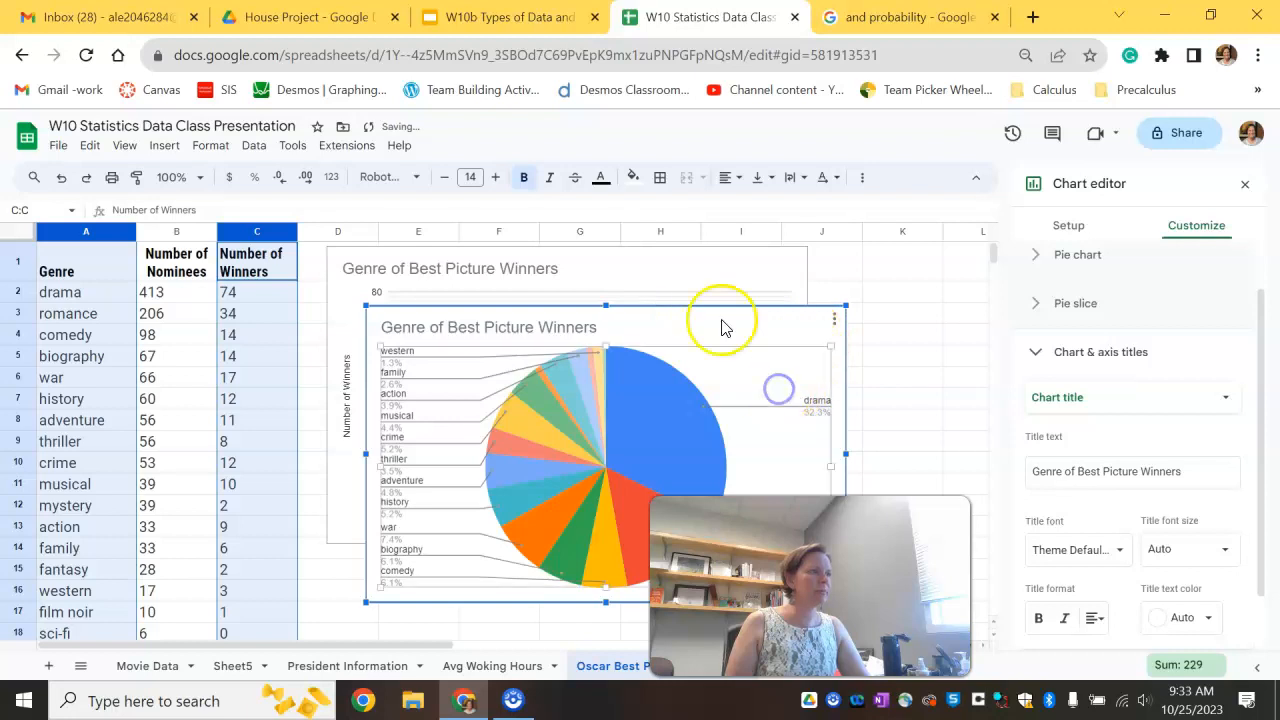
# Step: Move the pie chart slightly up and left, then deselect it
pyautogui.moveTo(710, 322); pyautogui.dragTo(667, 312)
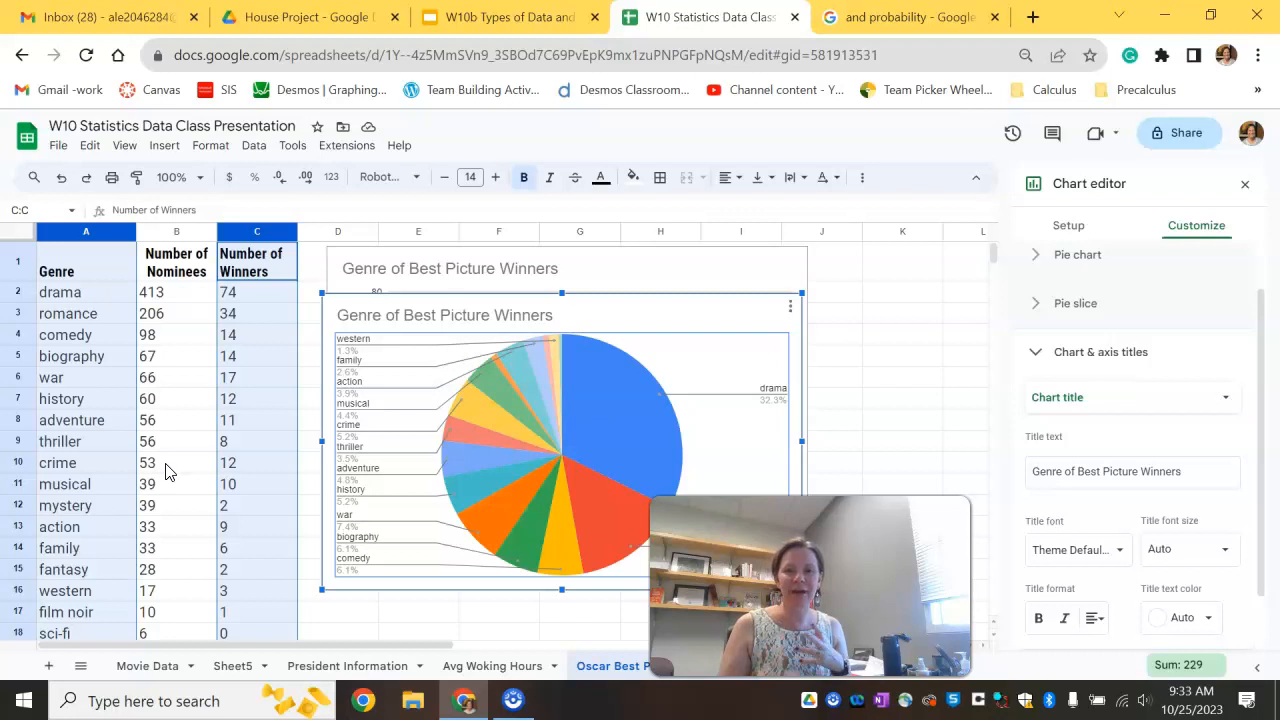
pyautogui.moveTo(876, 540); pyautogui.dragTo(1008, 543)
pyautogui.click(929, 405)
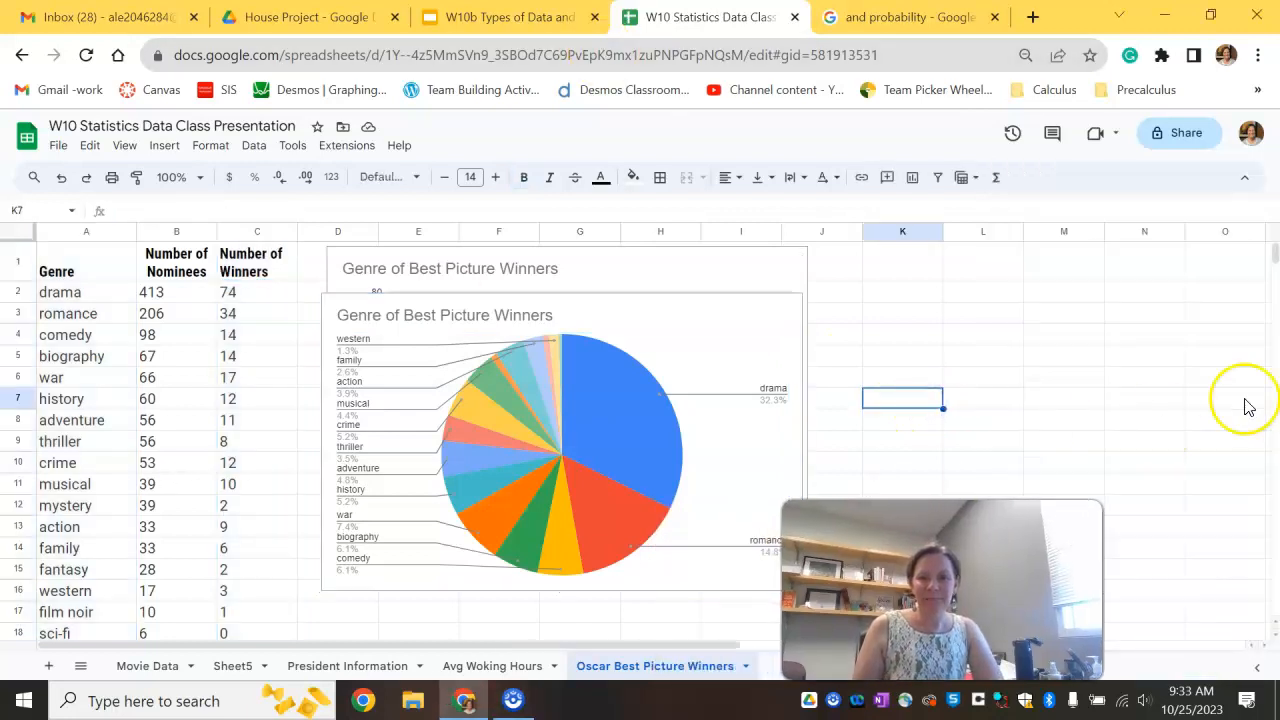